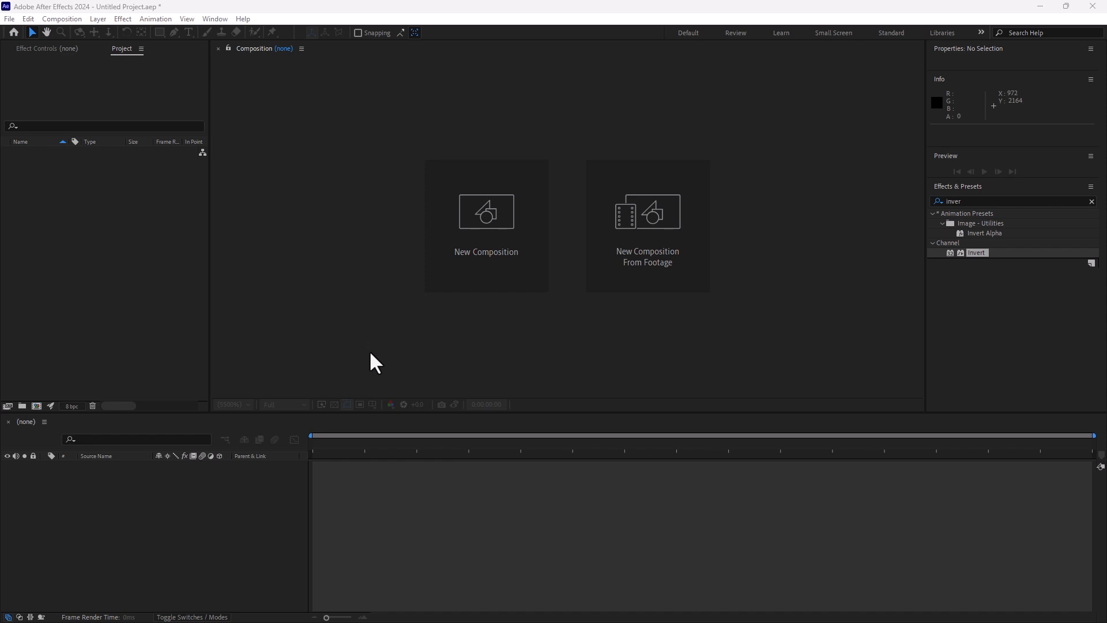
Create a new composition with the default 1280 x 720, 29.97 fps settings
left_click(469, 244)
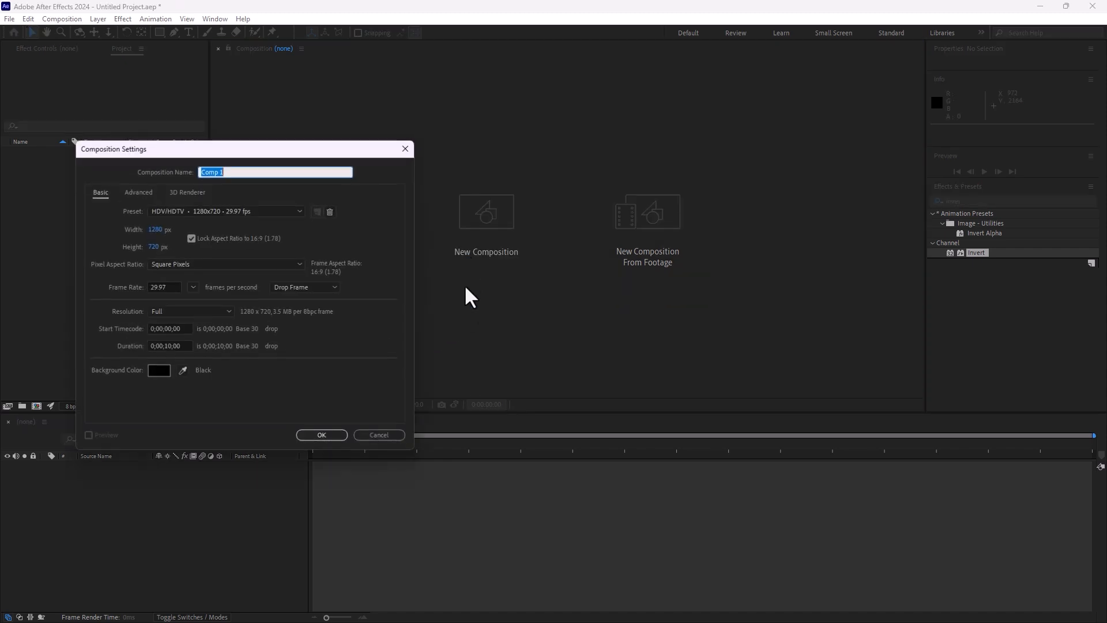
left_click(322, 436)
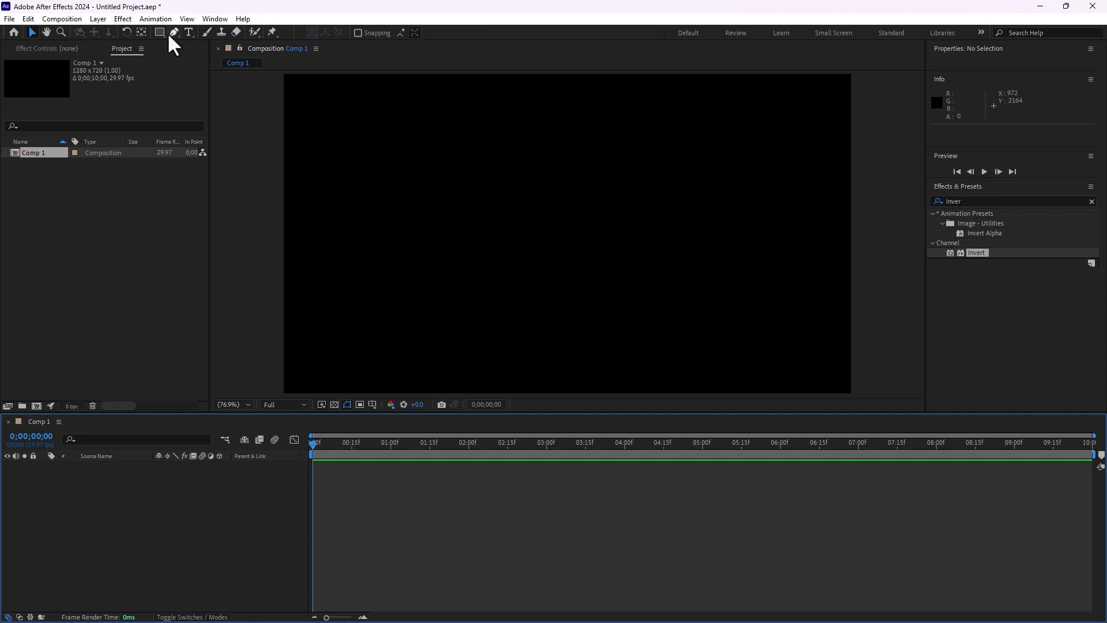
Add a text layer reading "Invert" near the middle of the composition and scale it to 295%
left_click(189, 32)
left_click(505, 219)
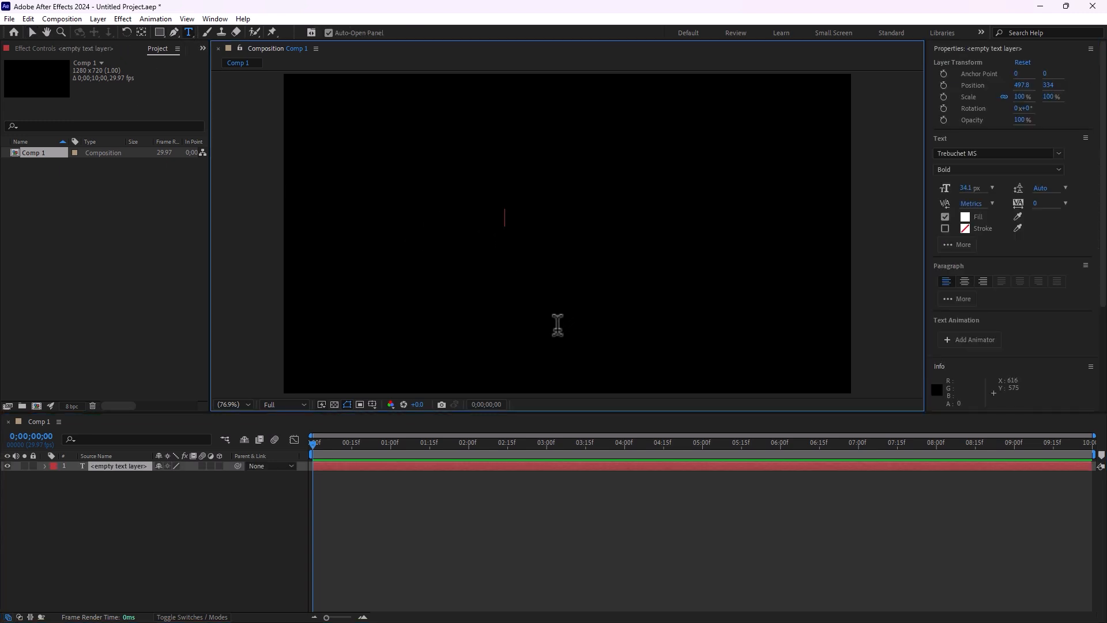
type("Invert")
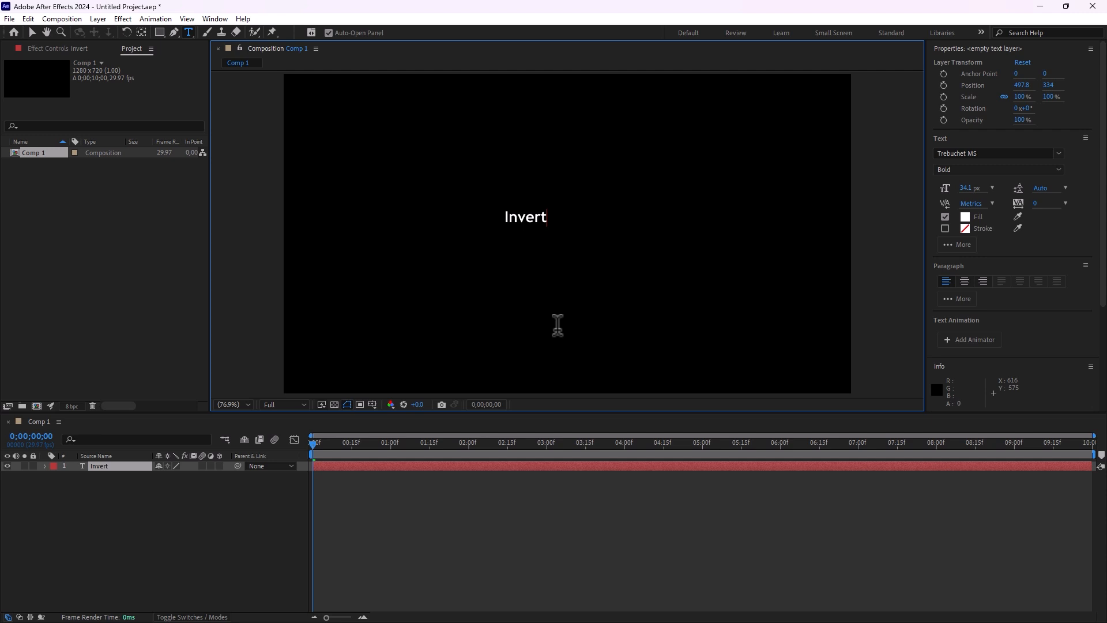
left_click(33, 33)
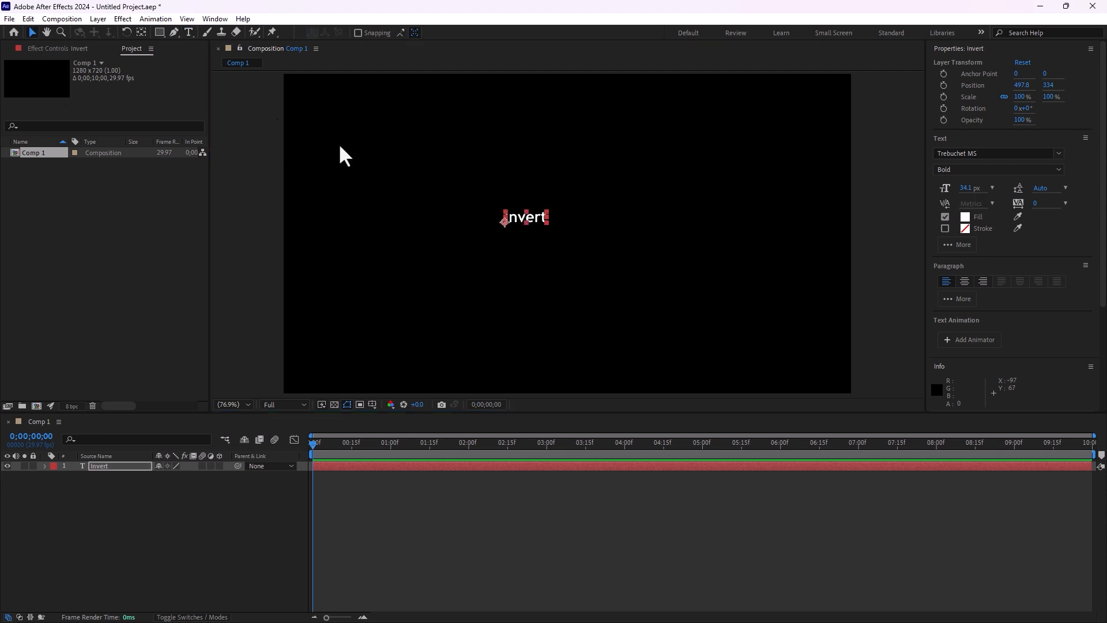
key("s")
left_click_drag(185, 477, 365, 424)
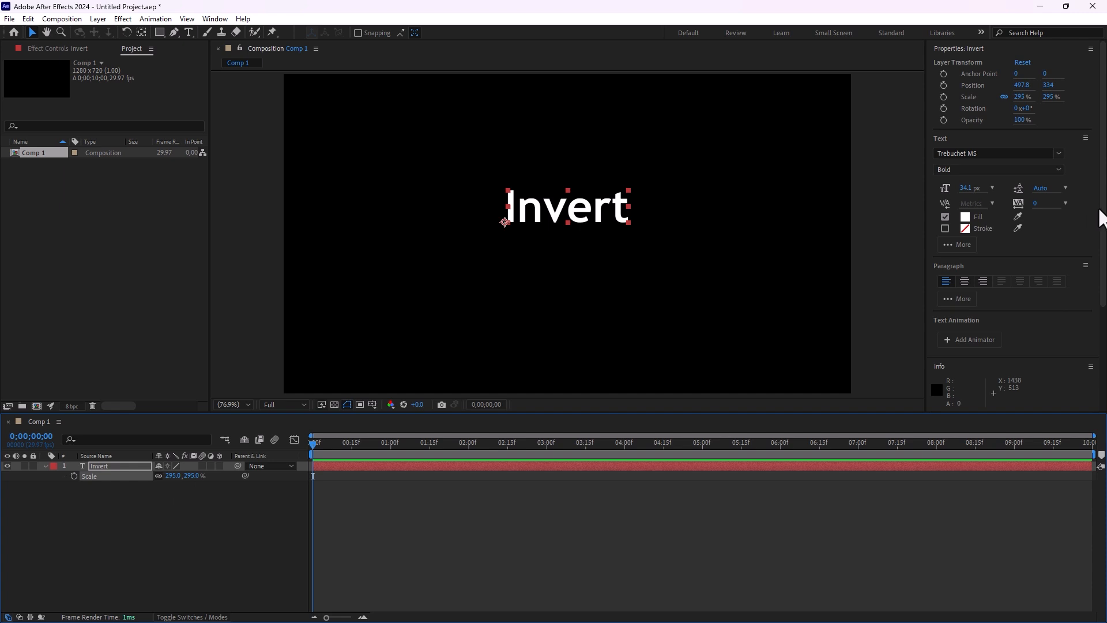
Set the Invert text's fill colour to red FF0000 and apply the Invert channel effect to it
left_click_drag(1102, 218, 1087, 354)
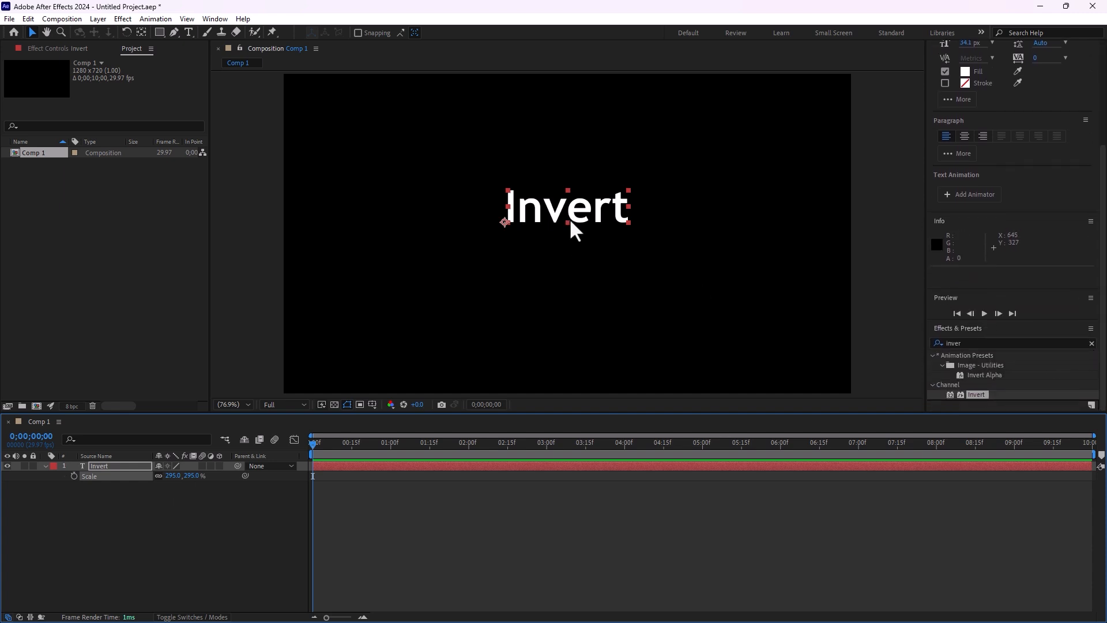
left_click(966, 73)
left_click_drag(630, 300, 710, 210)
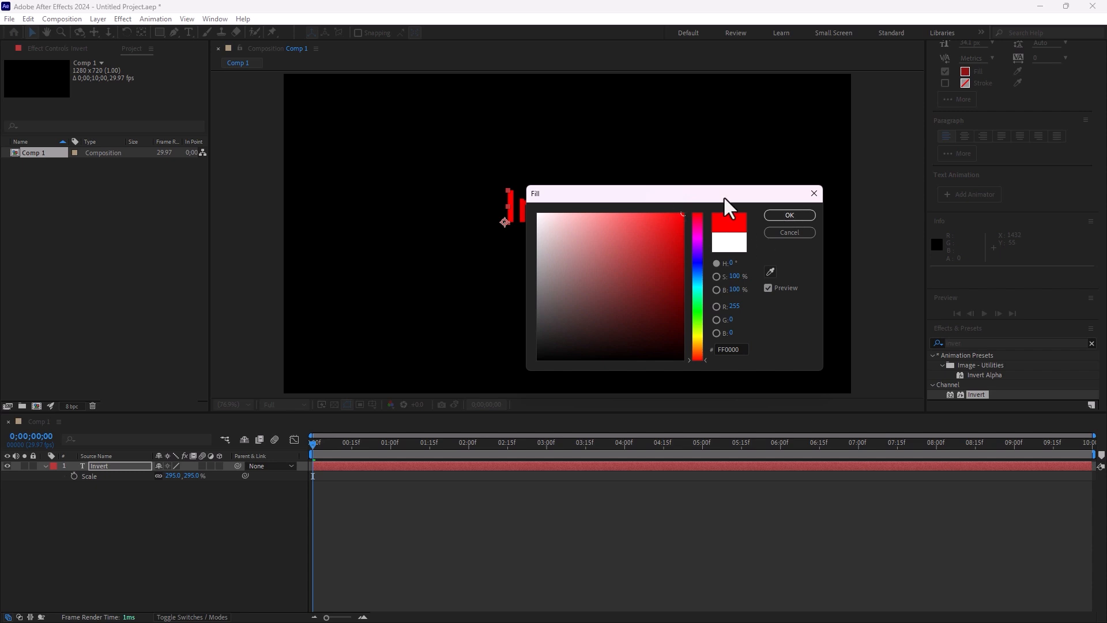
left_click(788, 216)
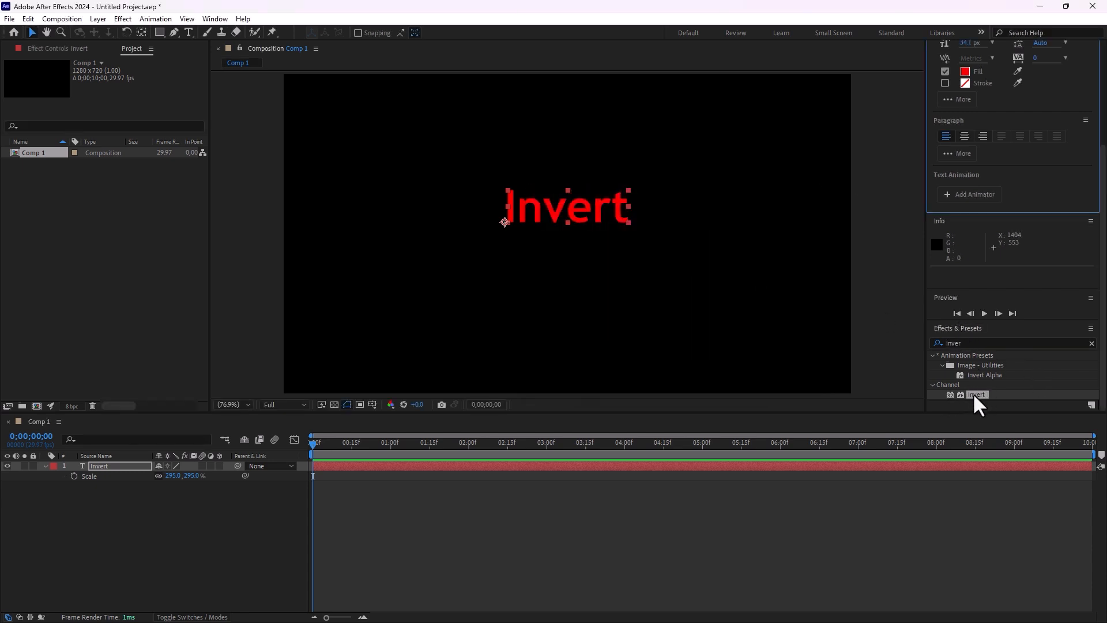
left_click_drag(976, 395, 597, 228)
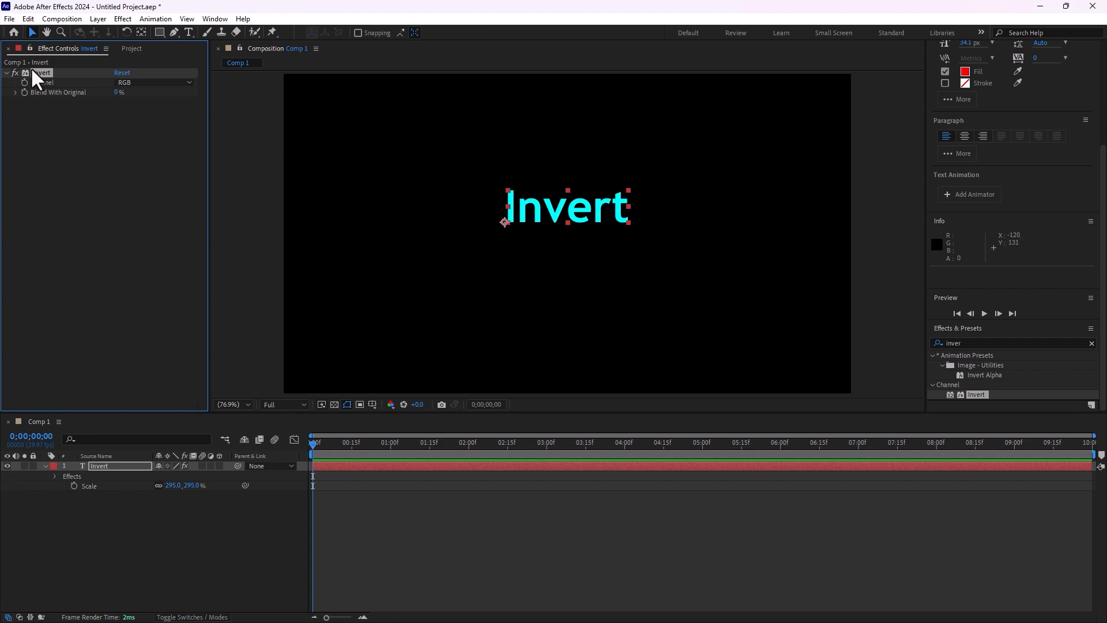
Remove the Invert effect and delete the text layer from Comp 1
key("Delete")
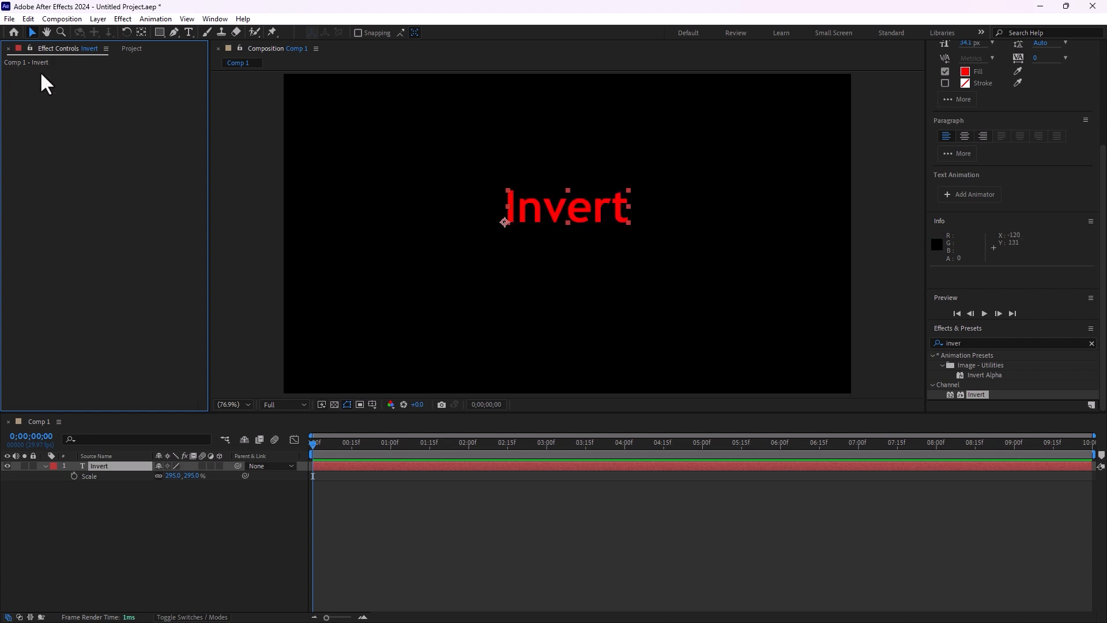
left_click(559, 212)
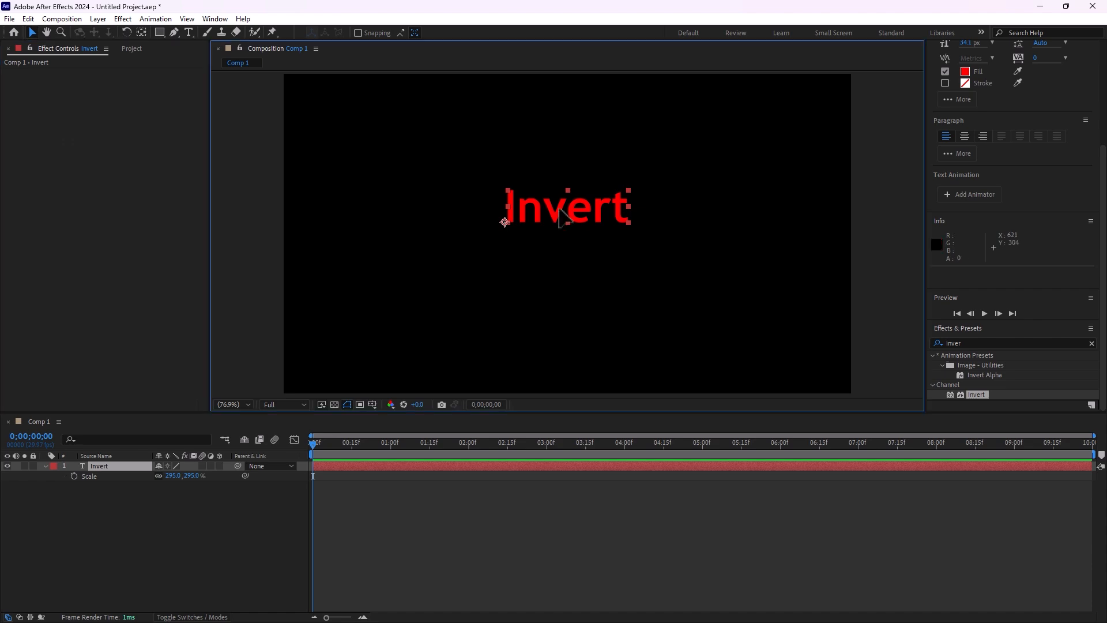
key("Delete")
Import the image "516w4xdQEGL copy.jpg" and create a new composition from it
left_click(131, 48)
double_click(121, 274)
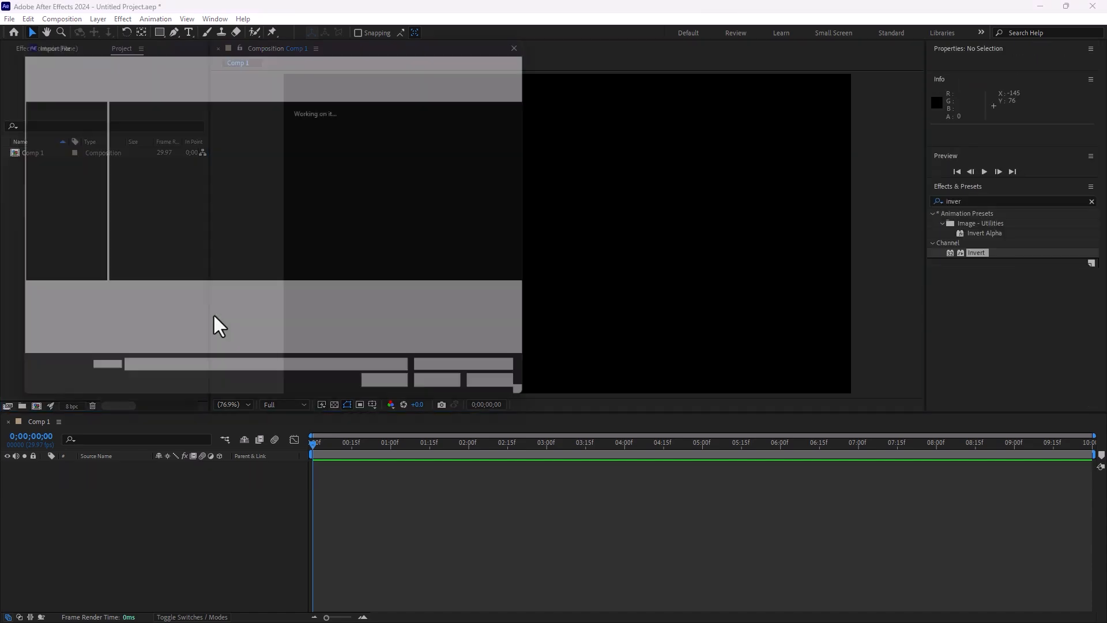
double_click(518, 149)
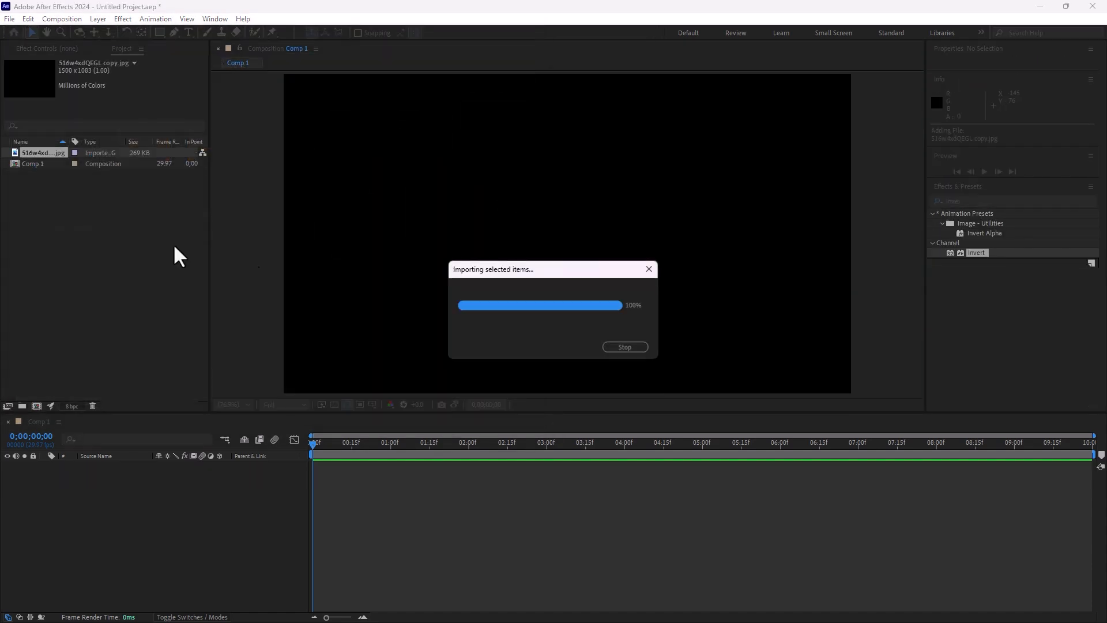
left_click(29, 144)
left_click_drag(33, 164, 36, 406)
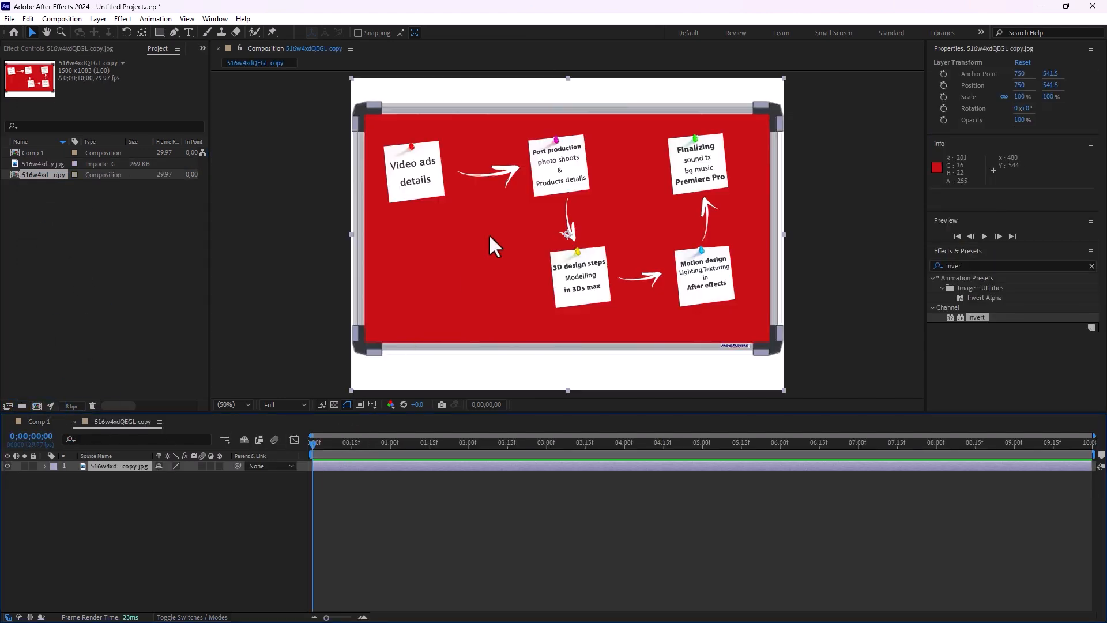
Find the Change Color effect by searching for "change" and apply it to the image layer
left_click(932, 266)
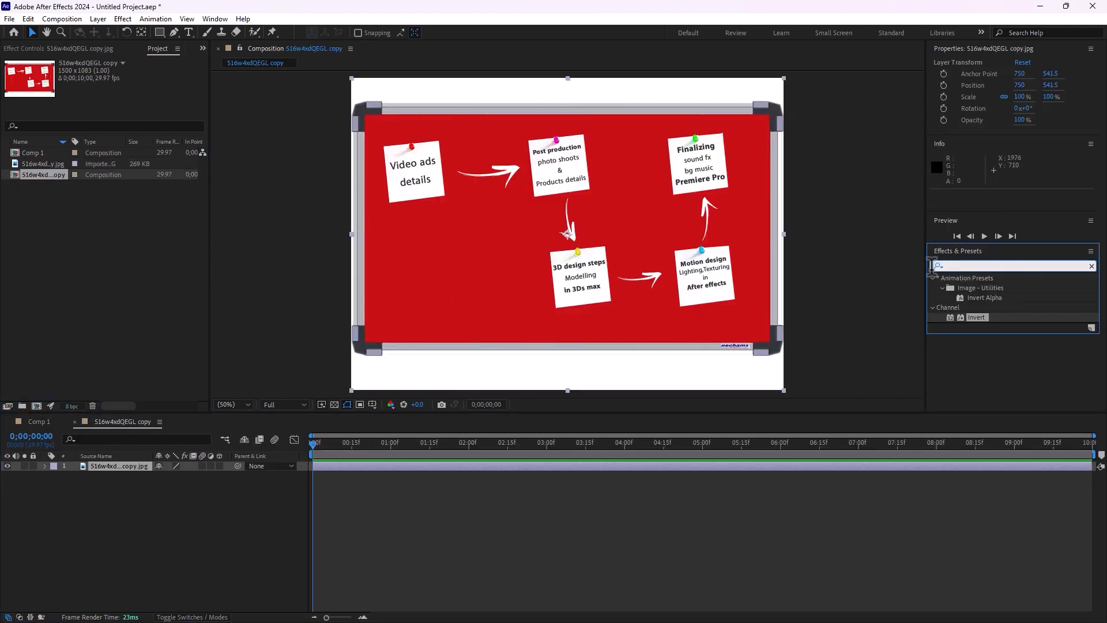
type("change")
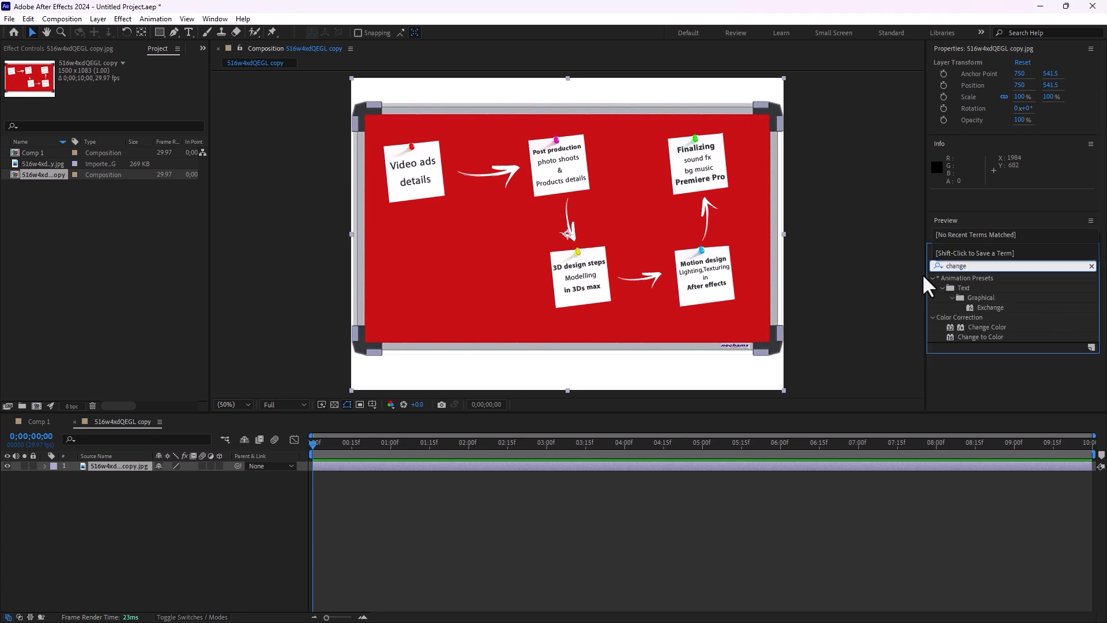
double_click(967, 327)
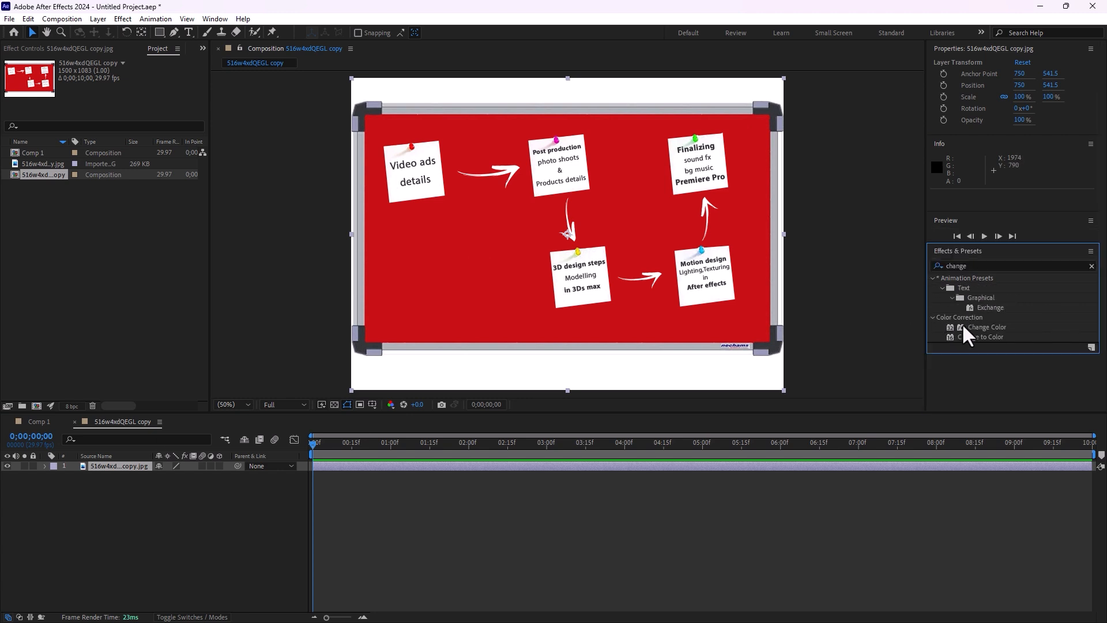
Sample the red board as the Color To Change and set the Hue Transform to about 235
left_click(135, 122)
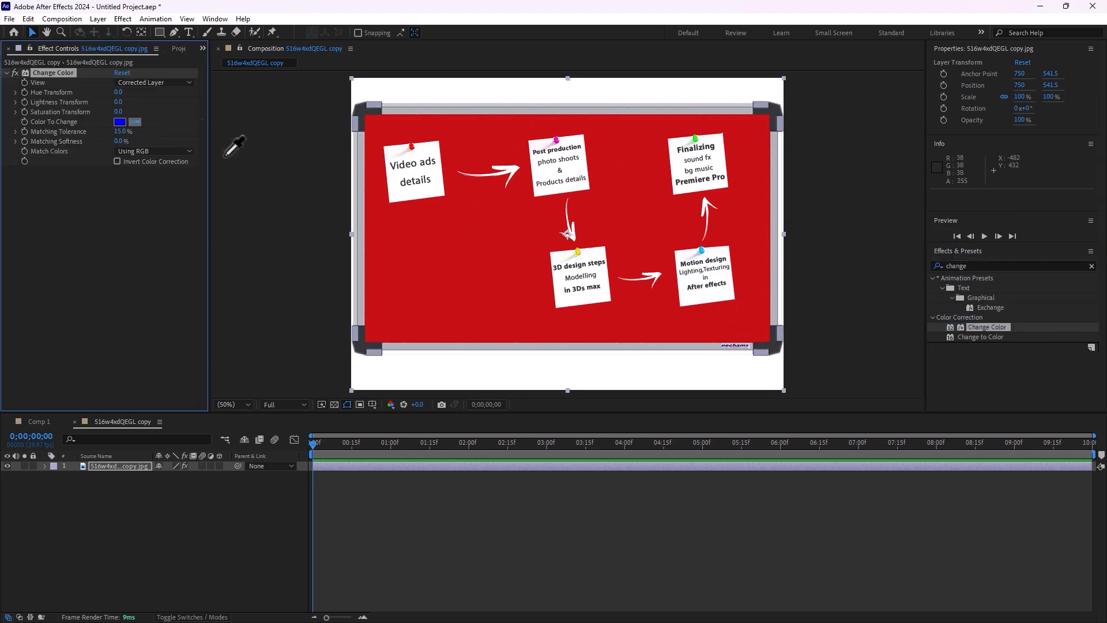
left_click(544, 257)
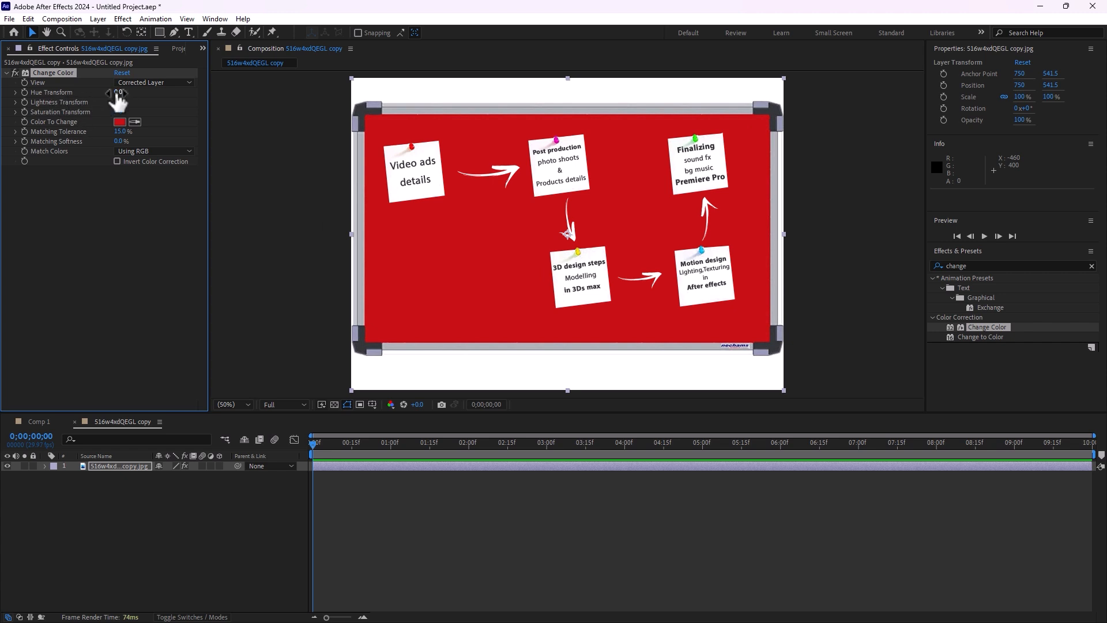
left_click_drag(118, 93, 246, 87)
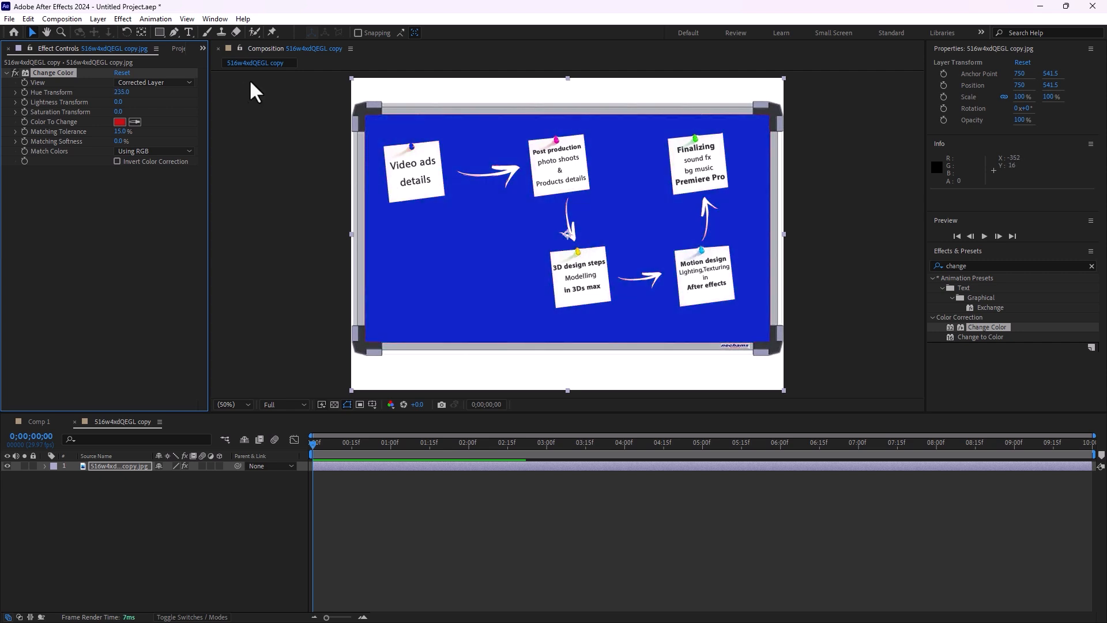
left_click(178, 50)
double_click(88, 281)
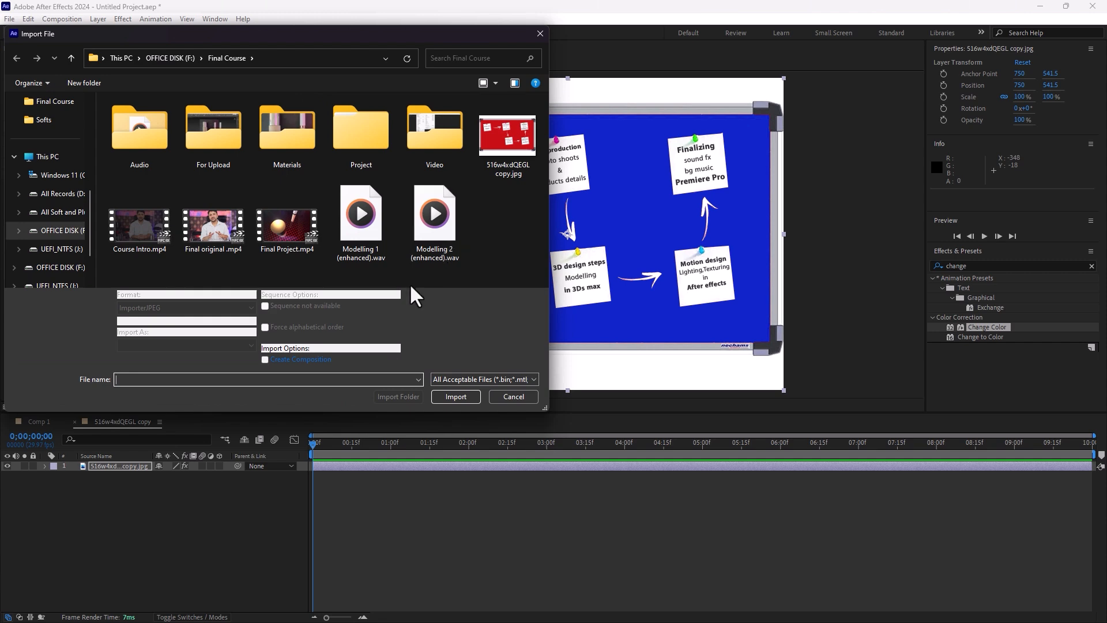
left_click(515, 397)
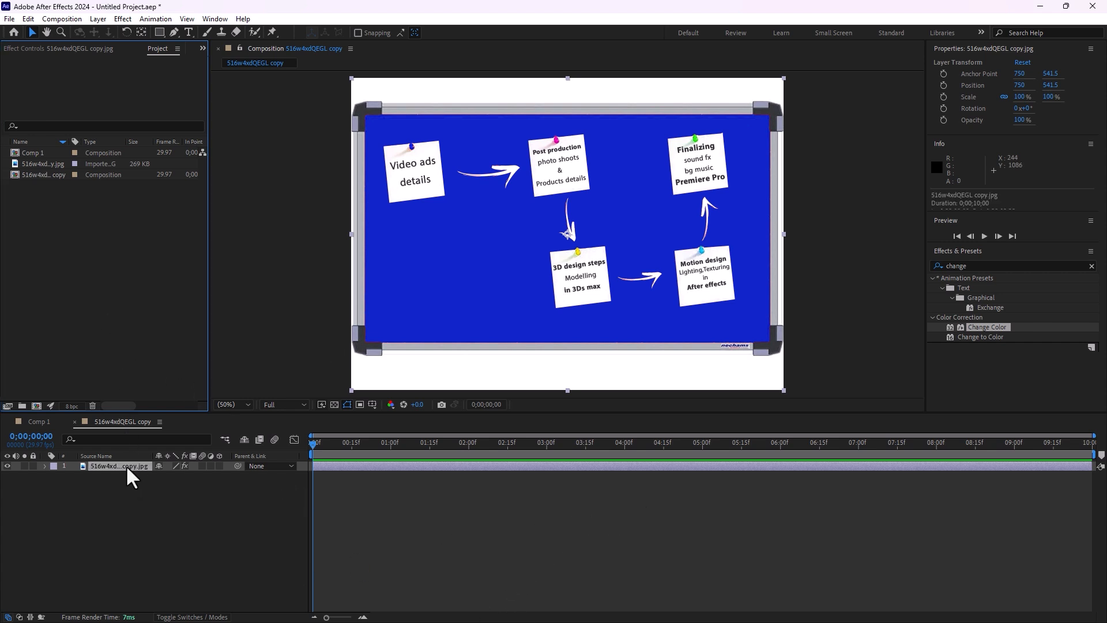
Delete the image layer from the whiteboard composition
key("Delete")
Import the video "Final original .mp4" and create a new composition from it
double_click(186, 289)
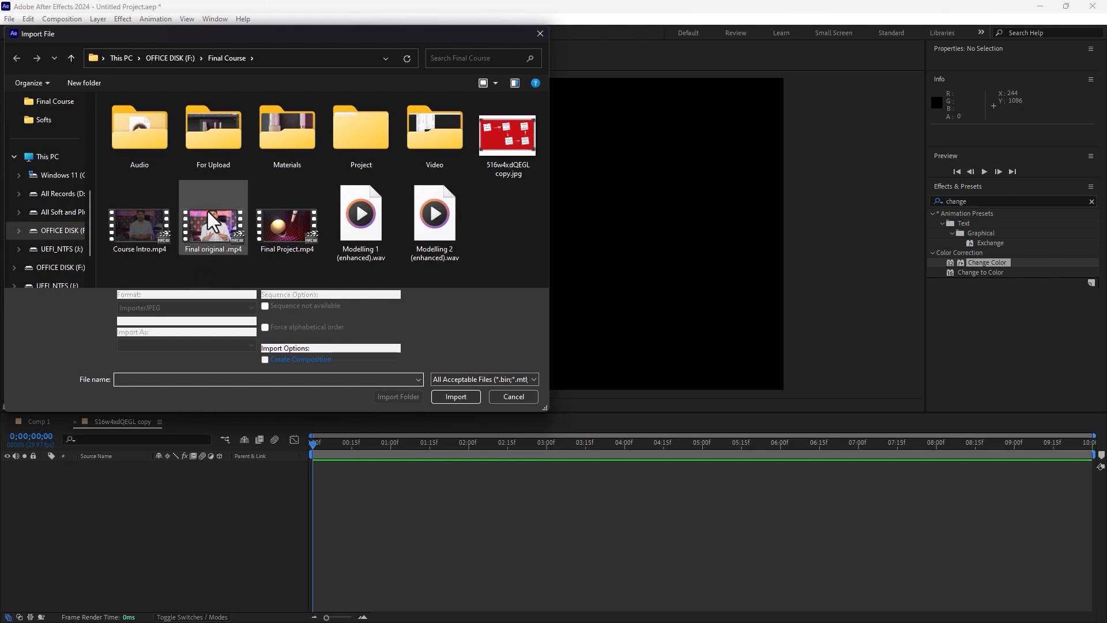
double_click(212, 226)
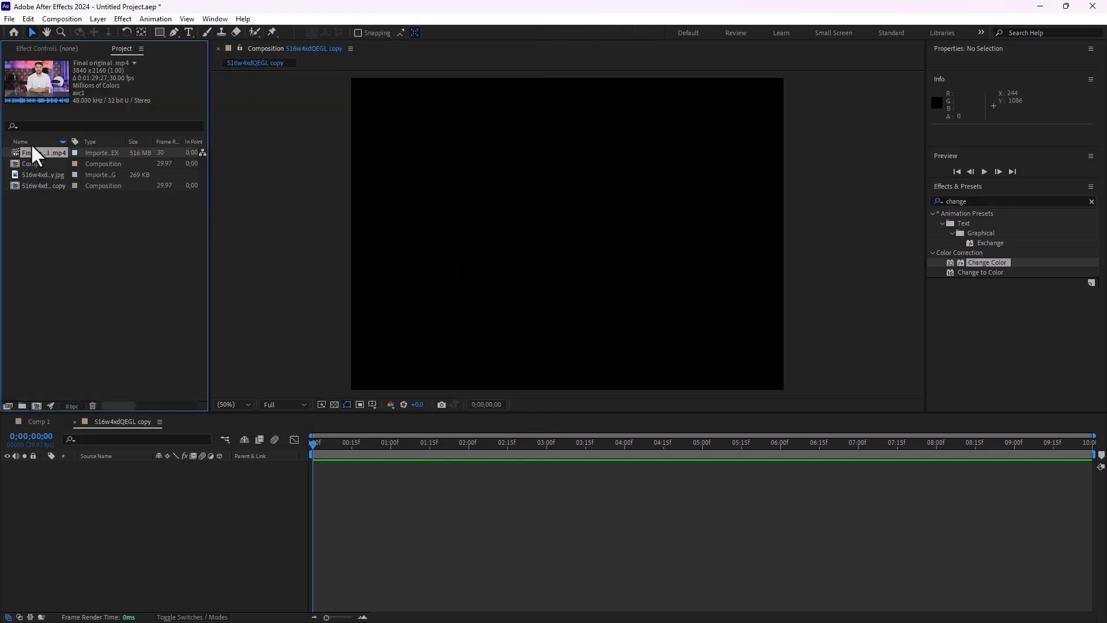
left_click_drag(36, 164, 38, 406)
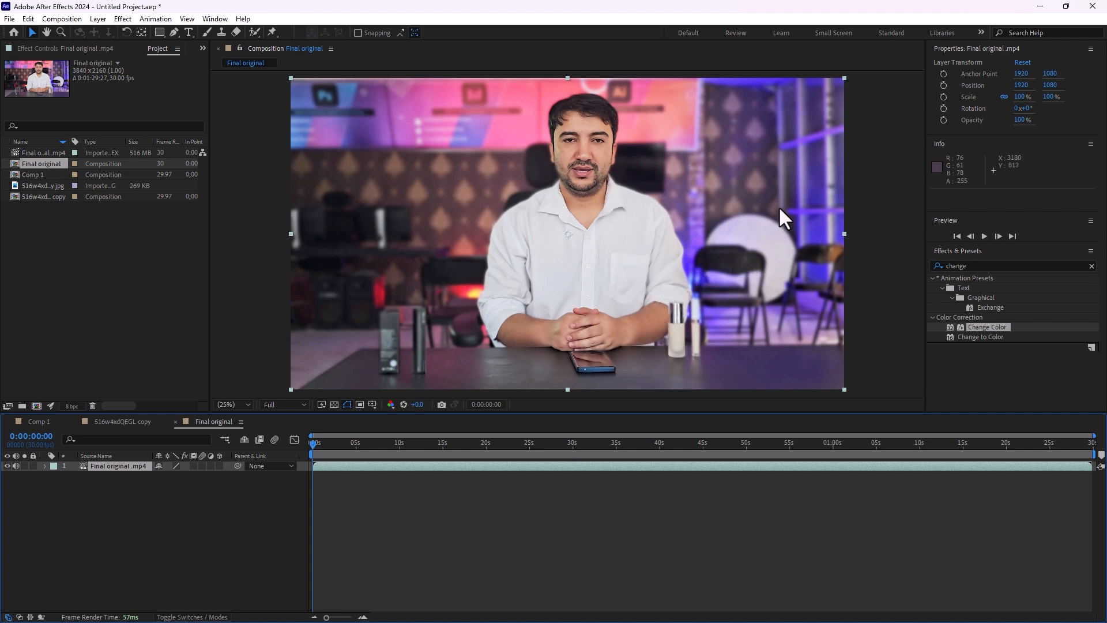
Find the Leave Color effect by searching for "leav" and apply it to the video layer
left_click(987, 266)
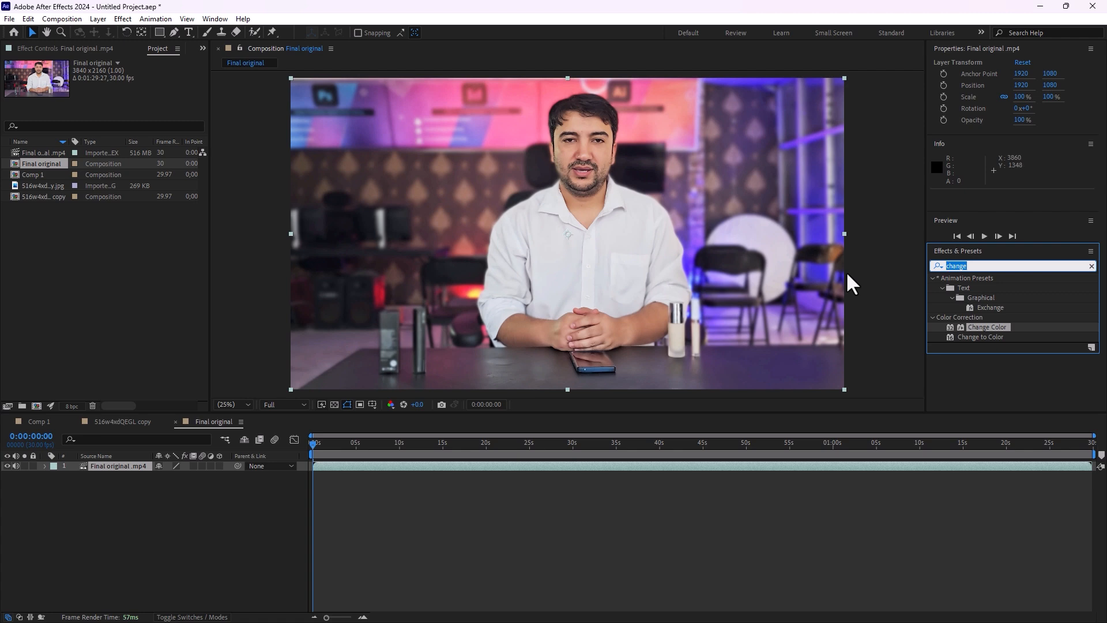
type("leav")
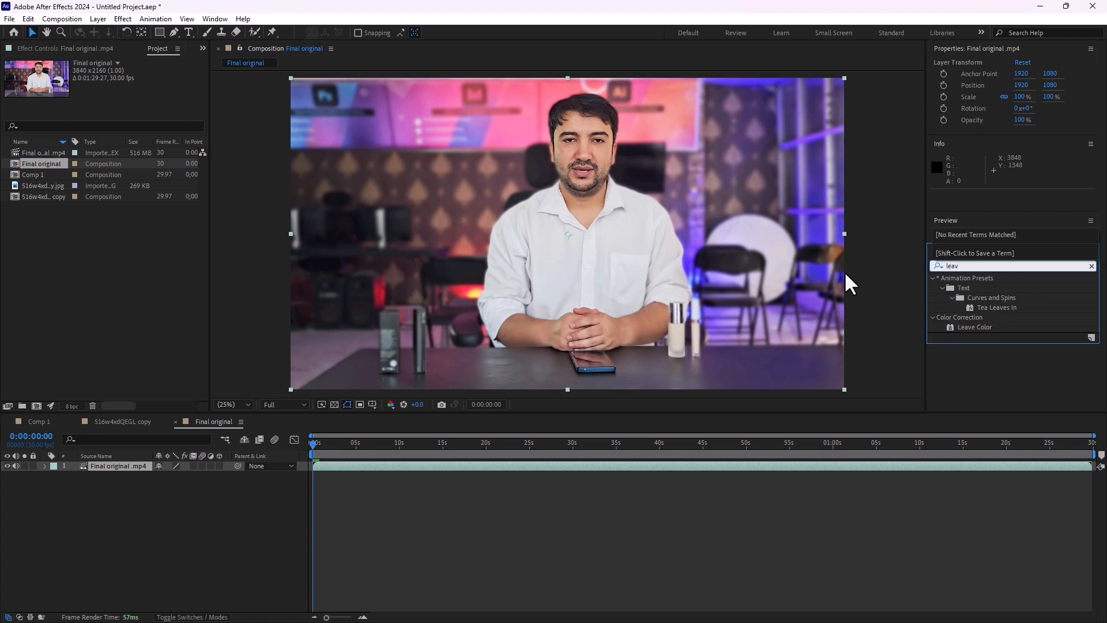
left_click_drag(971, 327, 581, 238)
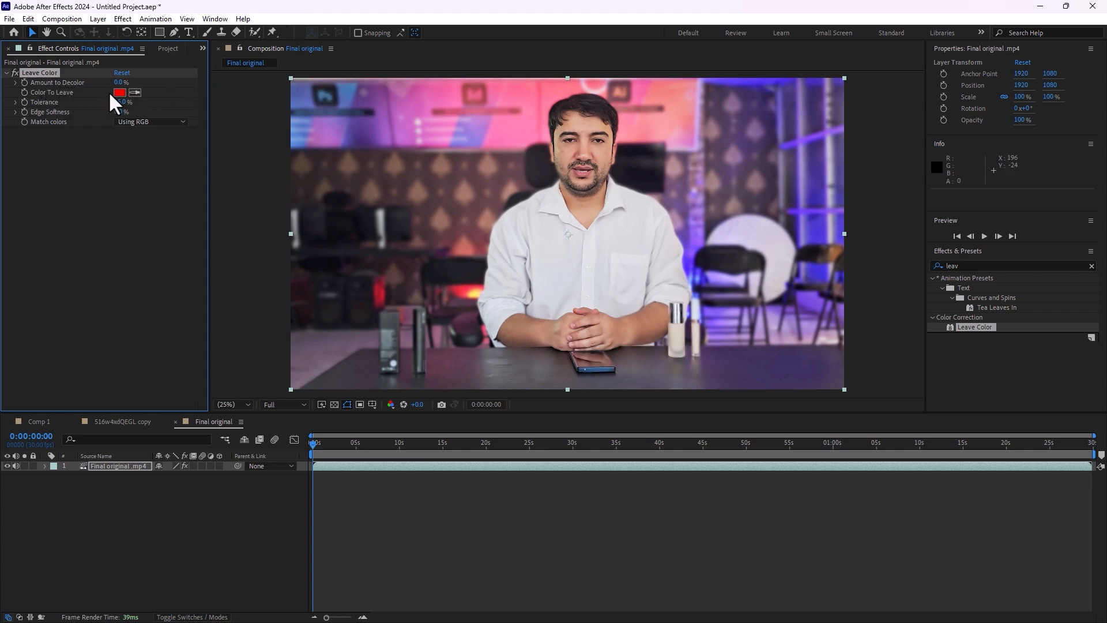
Sample the man's skin tone as the Color To Leave, with Amount to Decolor at 99% and Tolerance at 20%
left_click(135, 92)
left_click(613, 326)
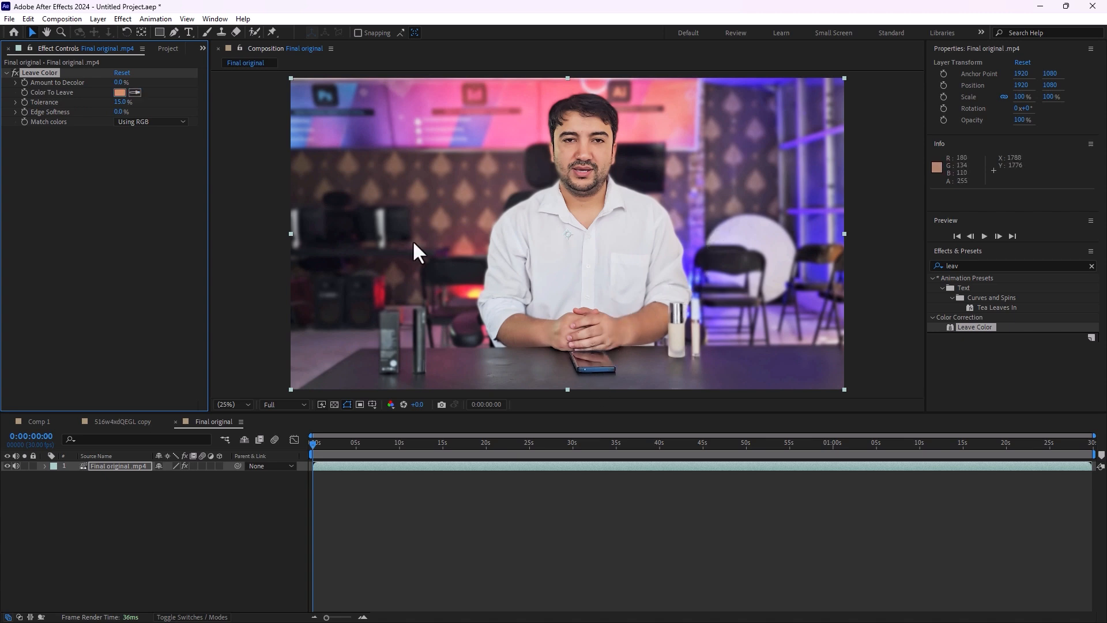
left_click_drag(122, 84, 128, 79)
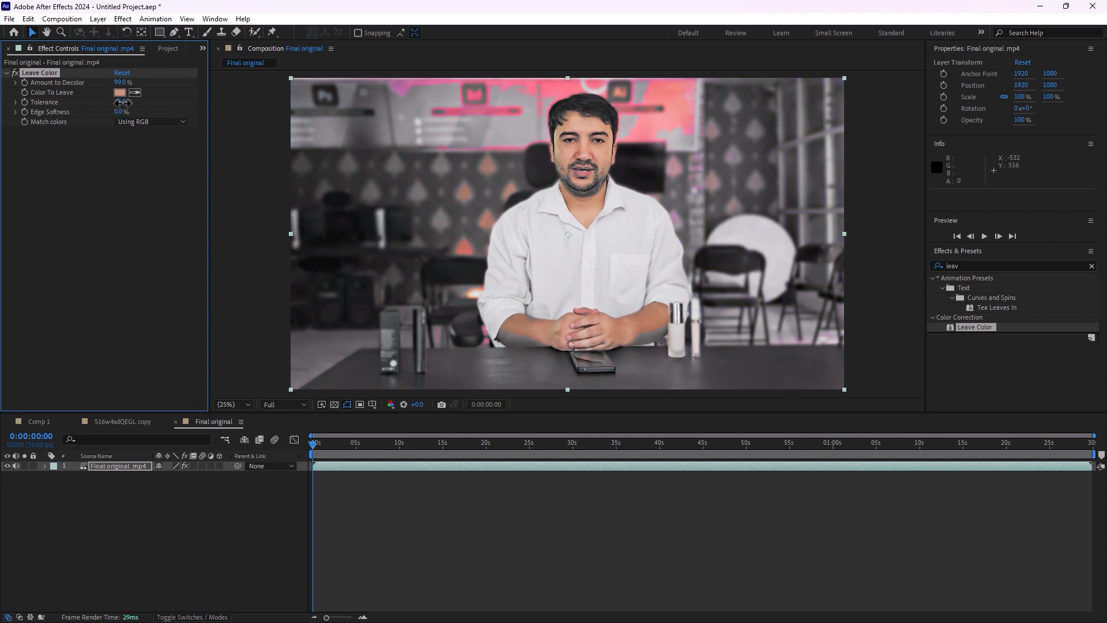
mouse_move(120, 102)
left_mouse_down()
mouse_move(138, 102)
mouse_move(123, 102)
left_mouse_up()
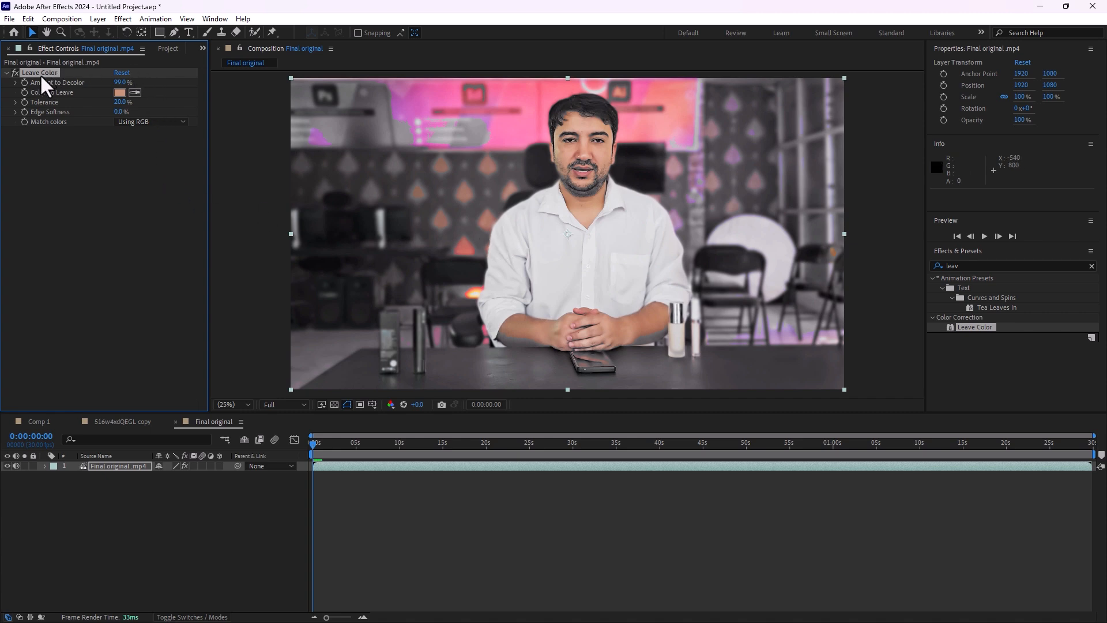
Remove the Leave Color effect from the video layer and return to Comp 1
key("Delete")
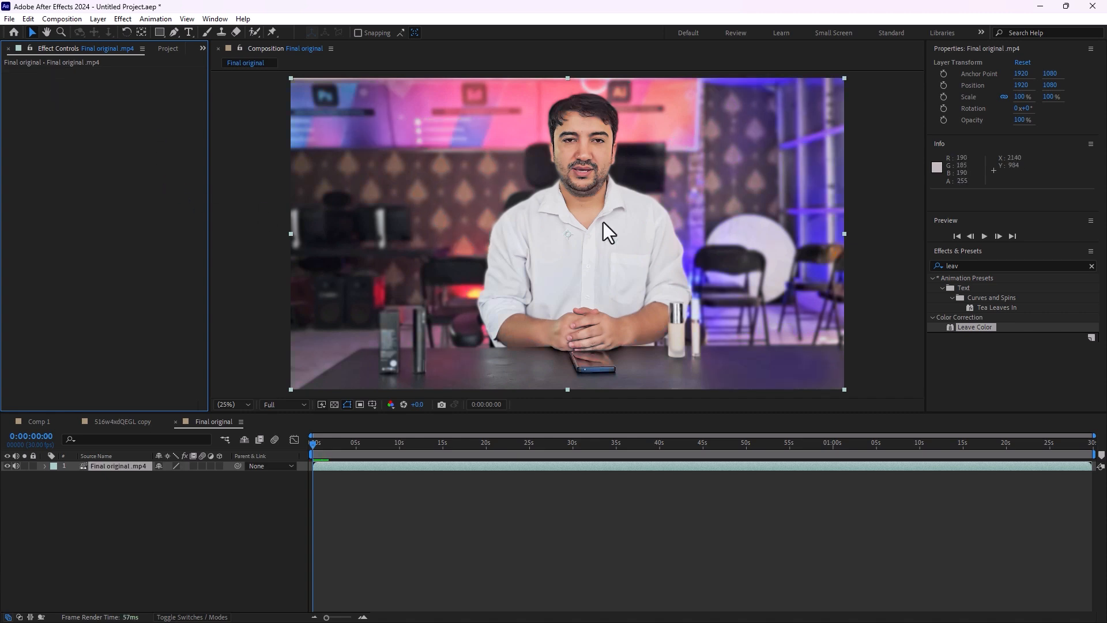
left_click(119, 427)
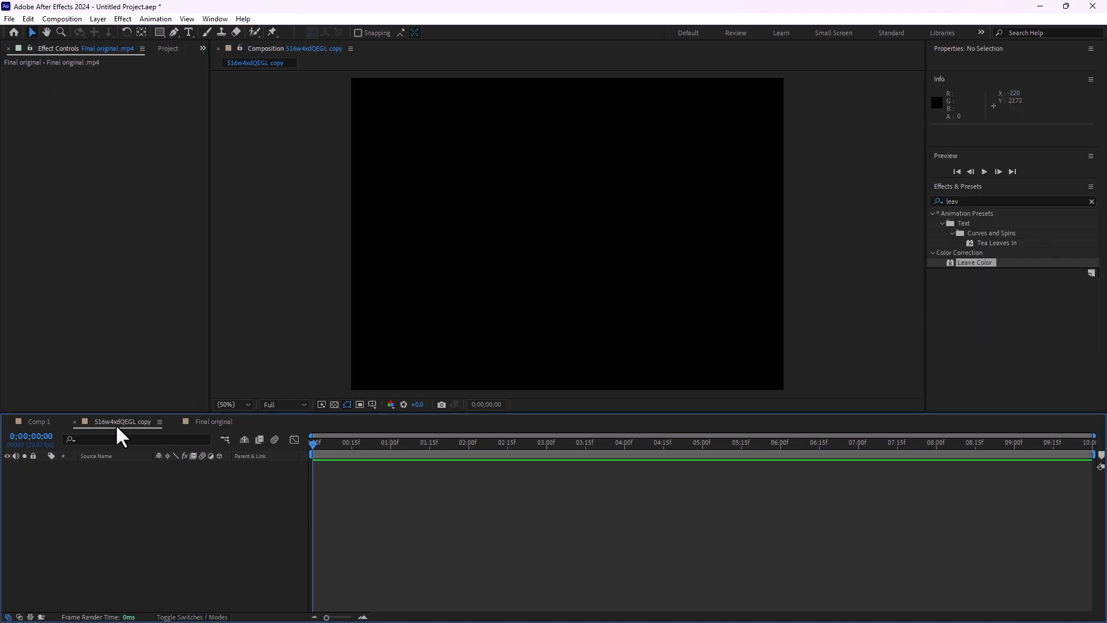
left_click(35, 424)
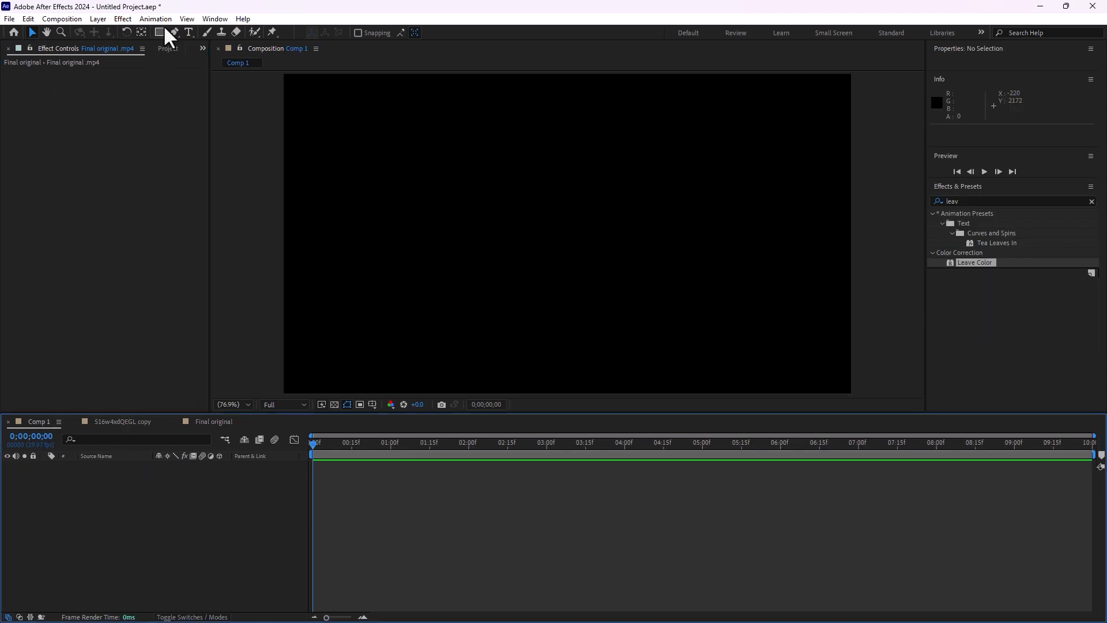
Add a text layer reading "Bezier Warp" near the centre of Comp 1
left_click(189, 32)
left_click(557, 244)
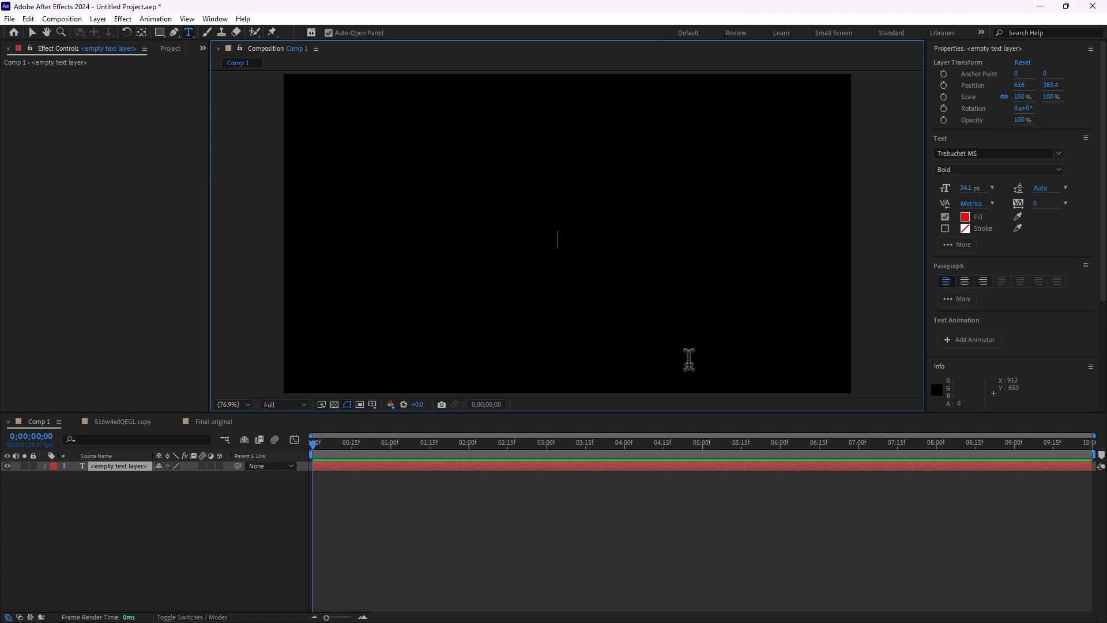
type("Bez")
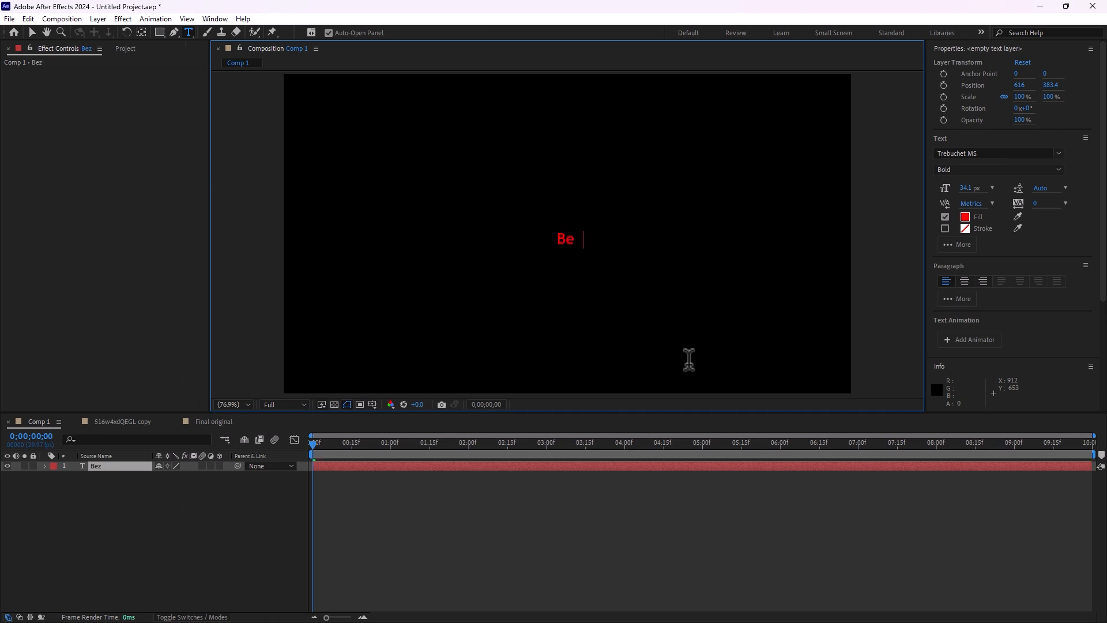
type("ier Warp")
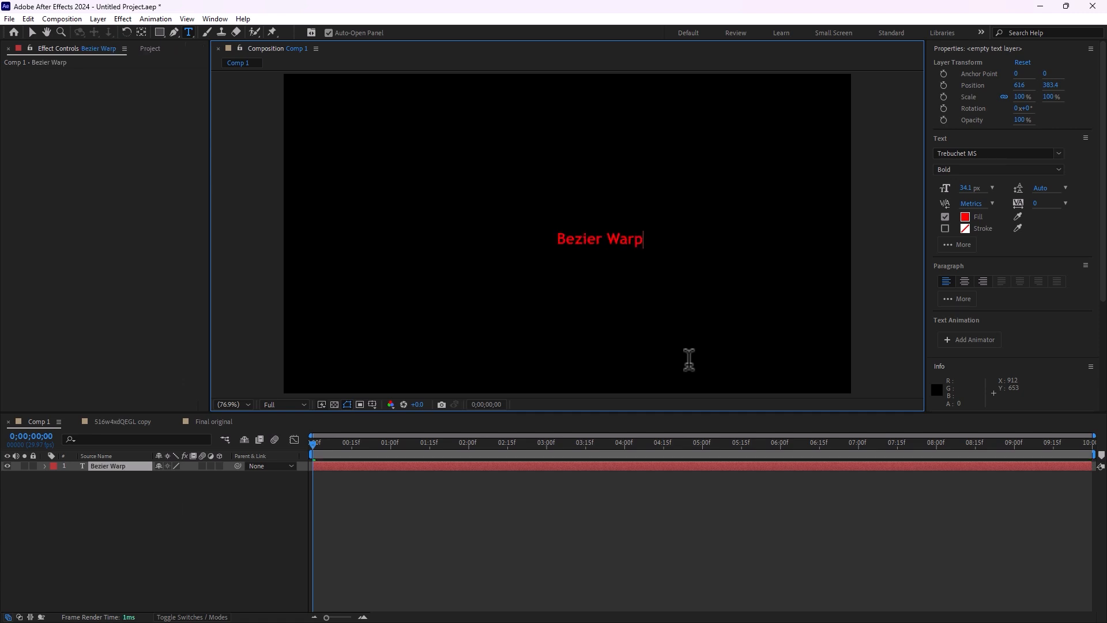
left_click(689, 363)
left_click(32, 32)
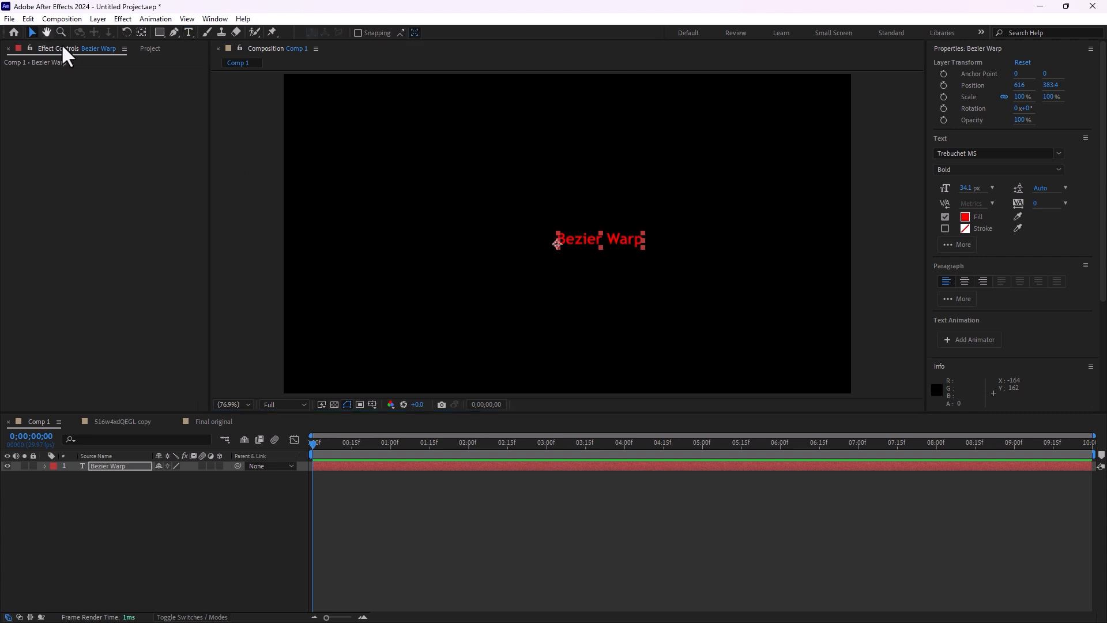
Format the Bezier Warp text at about 100 px with a white FFFFFF fill and centre it in the frame
left_click_drag(964, 188, 929, 218)
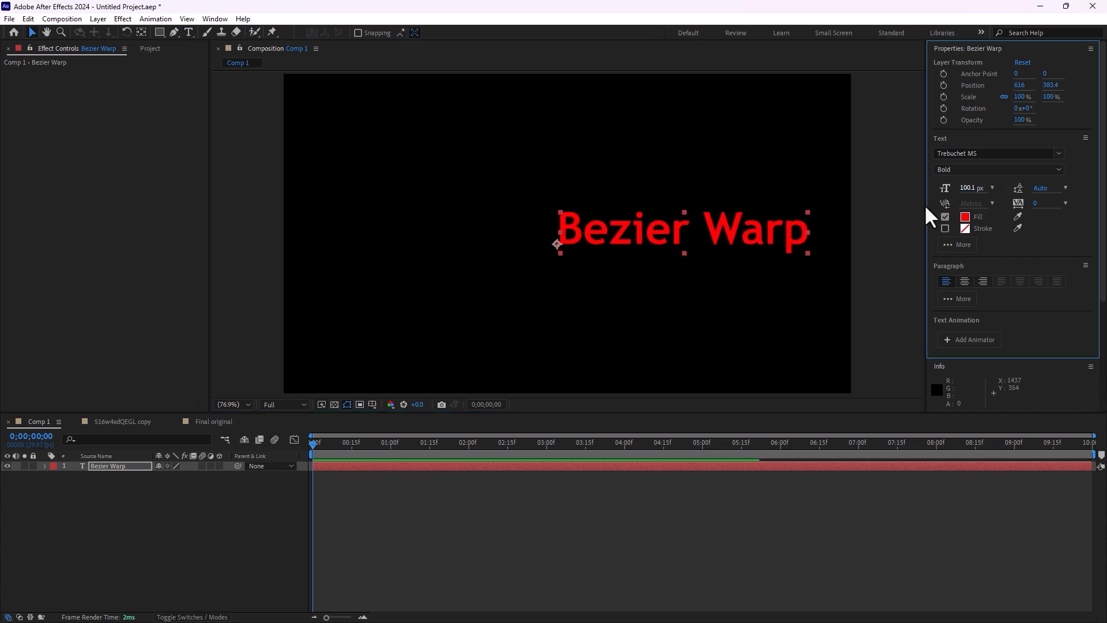
left_click_drag(756, 247, 664, 247)
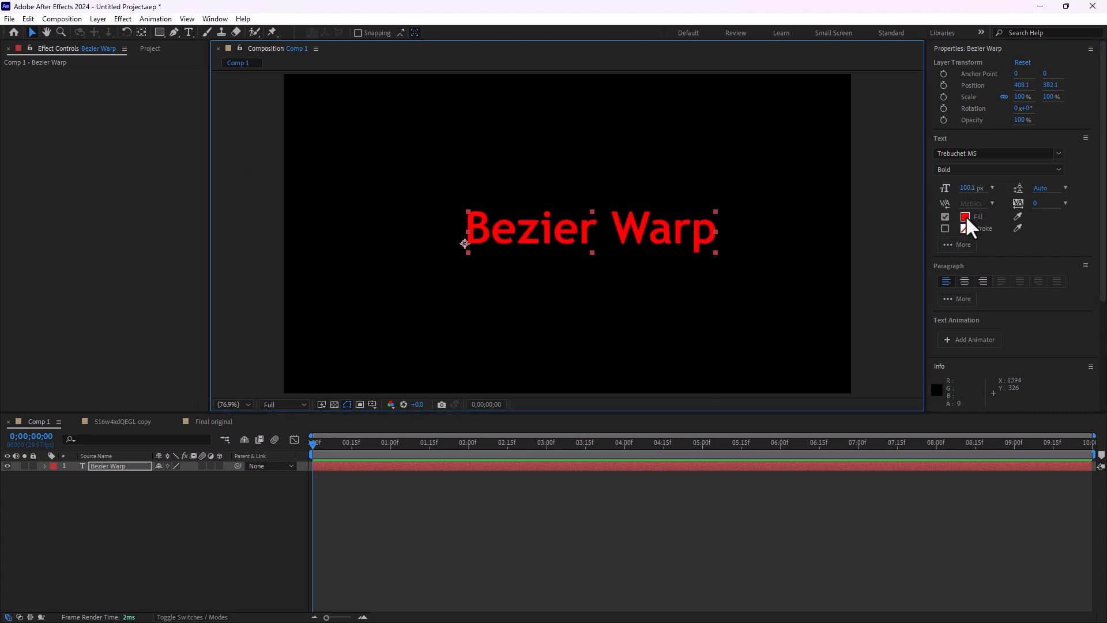
left_click(966, 218)
left_click(726, 345)
type("ffffff")
left_click(783, 217)
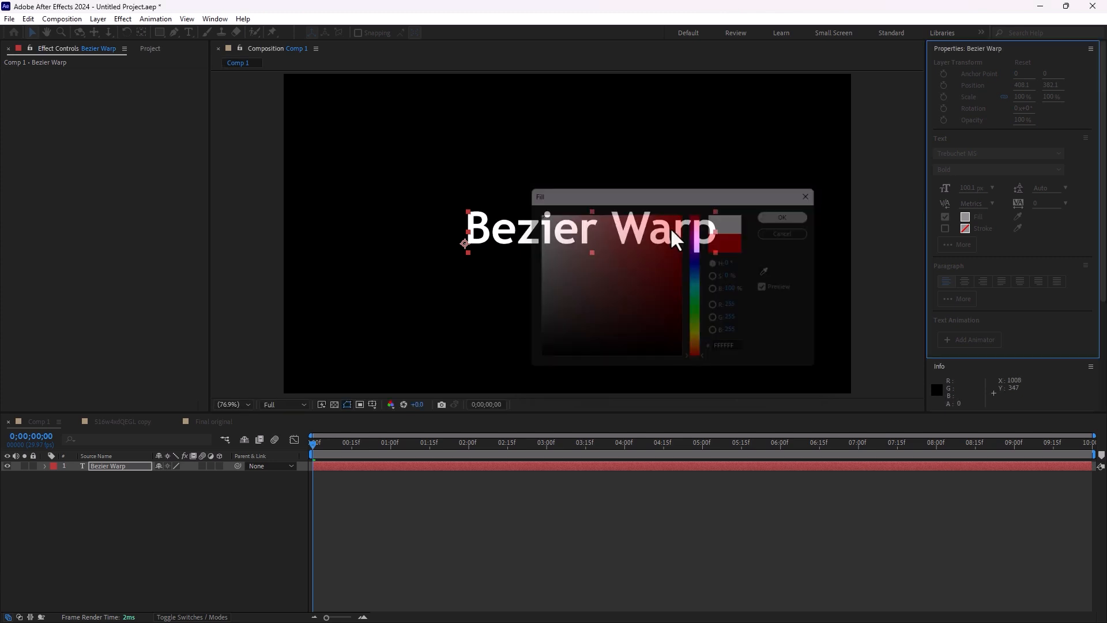
mouse_move(583, 242)
left_mouse_down()
mouse_move(537, 231)
mouse_move(551, 225)
mouse_move(565, 238)
left_mouse_up()
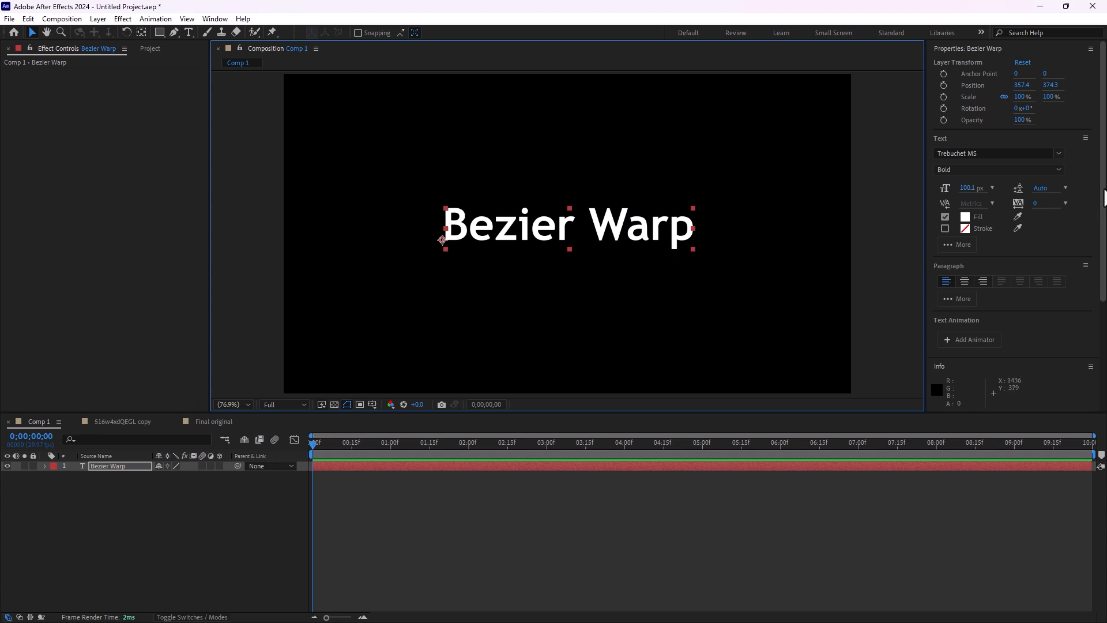
Find the Bezier Warp effect by searching for "bezi" and apply it to the text layer
left_click_drag(1102, 203, 1105, 411)
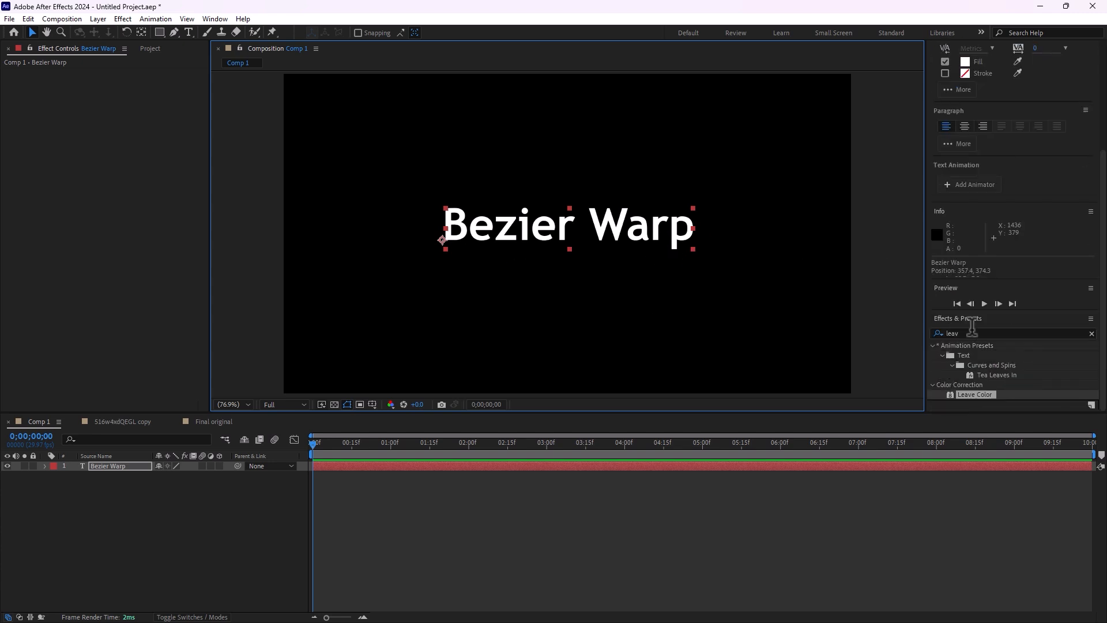
left_click(972, 328)
type("bezi")
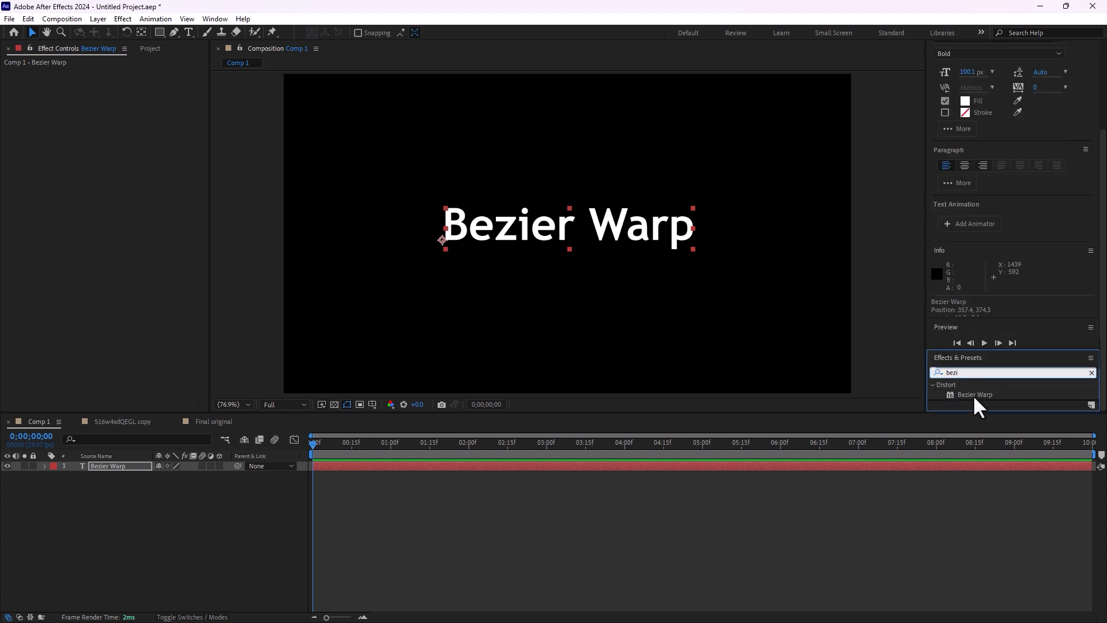
left_click_drag(975, 395, 596, 239)
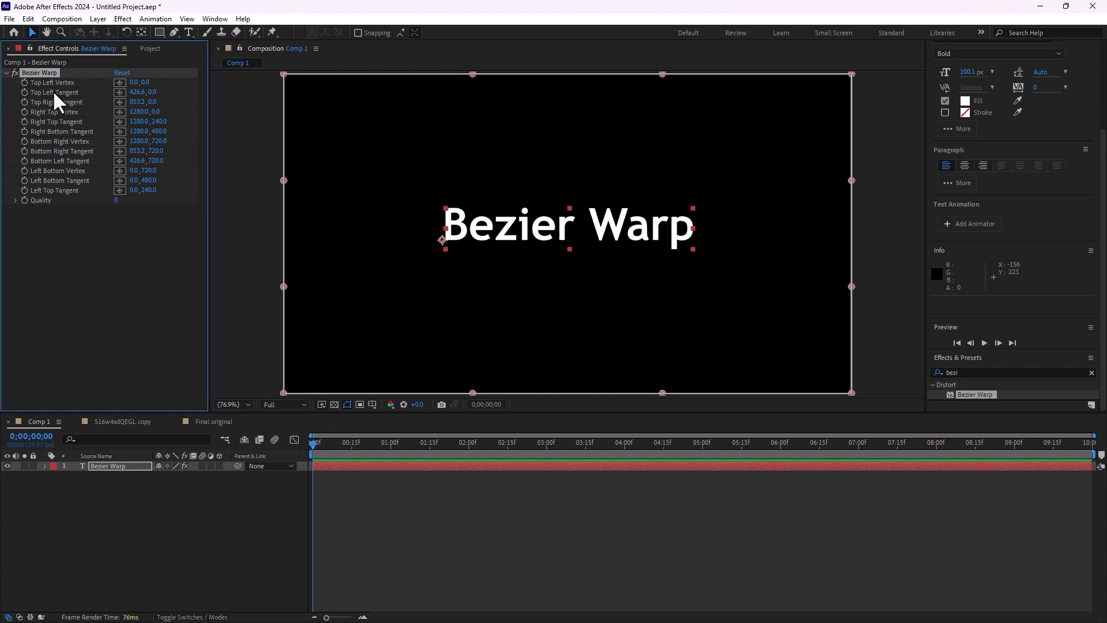
Warp the text by moving Top Left Tangent to about 497, 403, Bottom Right Vertex 871, 555, Bottom Left Tangent 1283, 858 and Right Top Tangent 424, 26
left_click_drag(473, 79, 504, 252)
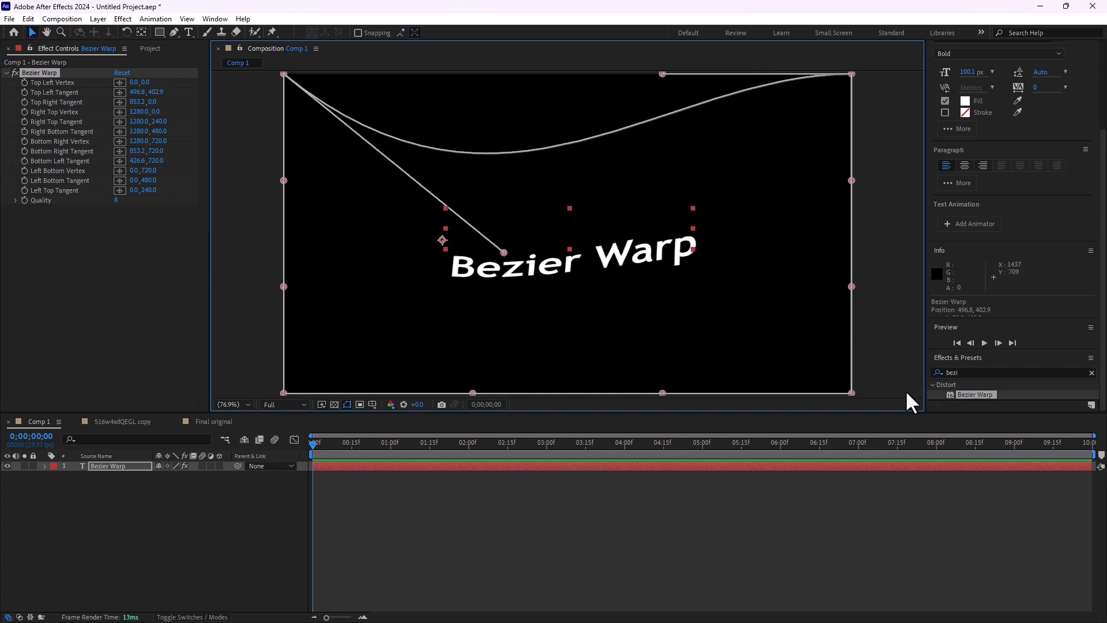
left_click_drag(850, 392, 670, 320)
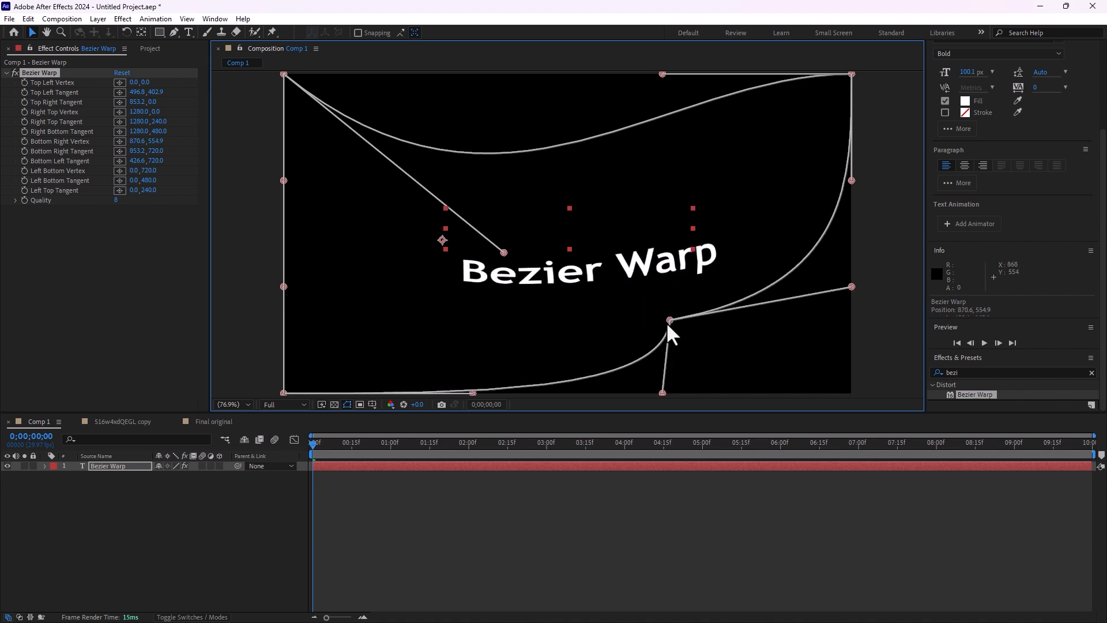
left_click_drag(473, 393, 853, 452)
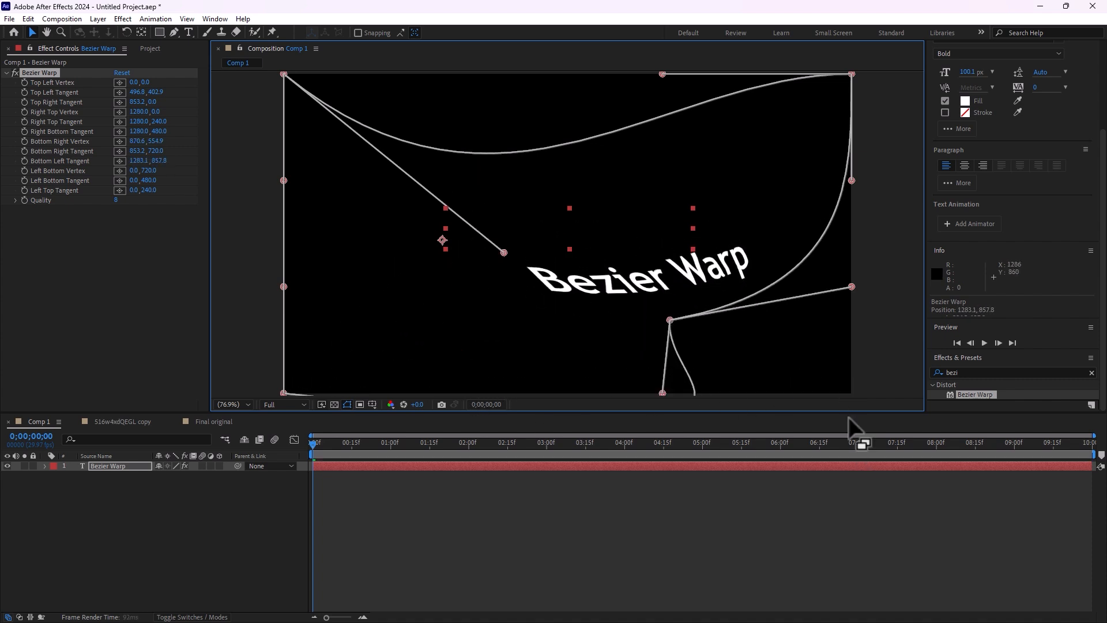
left_click_drag(852, 180, 473, 57)
left_click(672, 610)
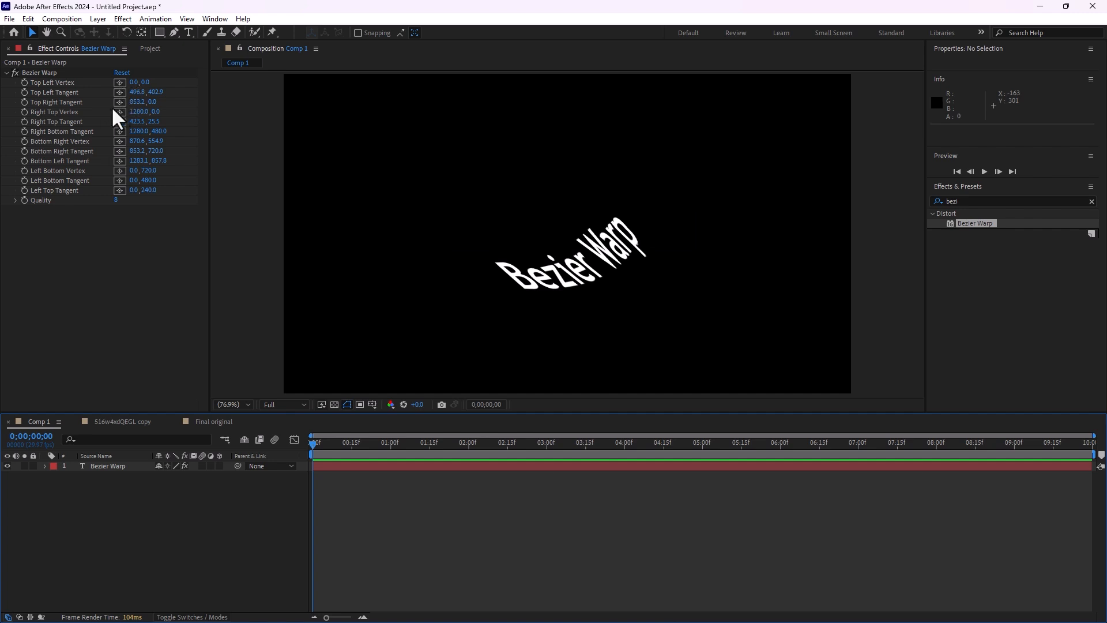
Remove the Bezier Warp effect from the text layer
left_click(40, 123)
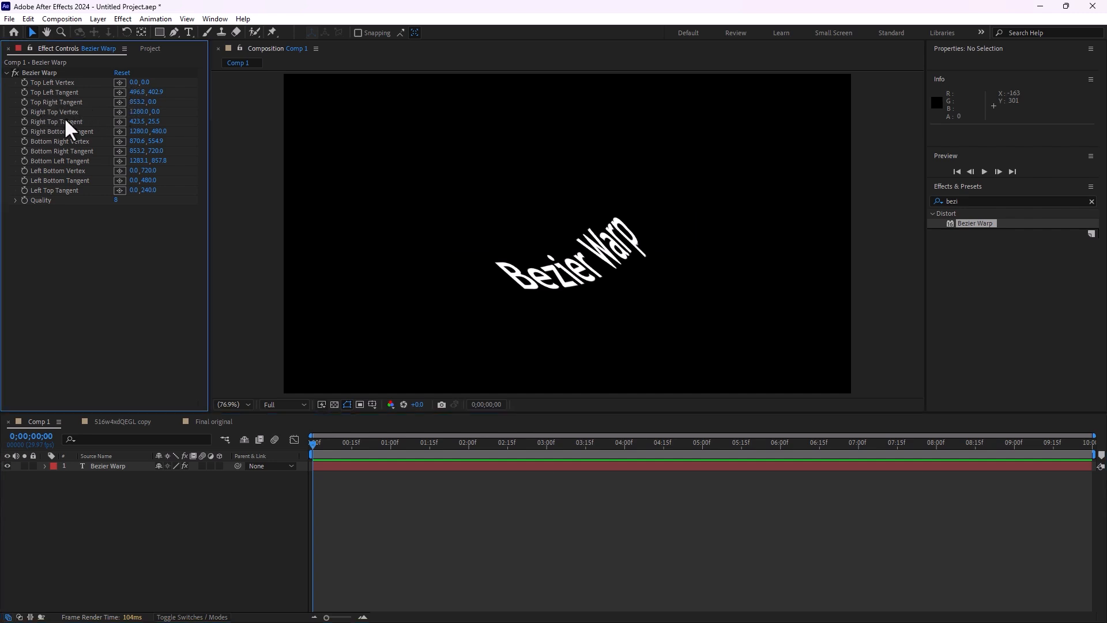
left_click_drag(138, 112, 189, 156)
key("Delete")
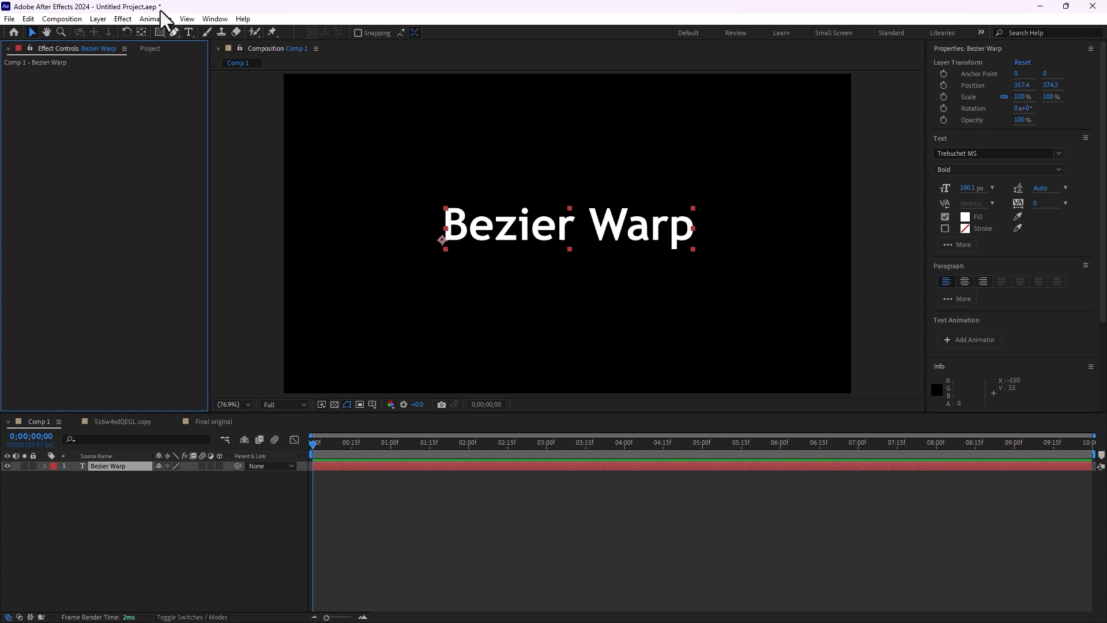
Switch to the Final original composition containing the video
left_click(148, 48)
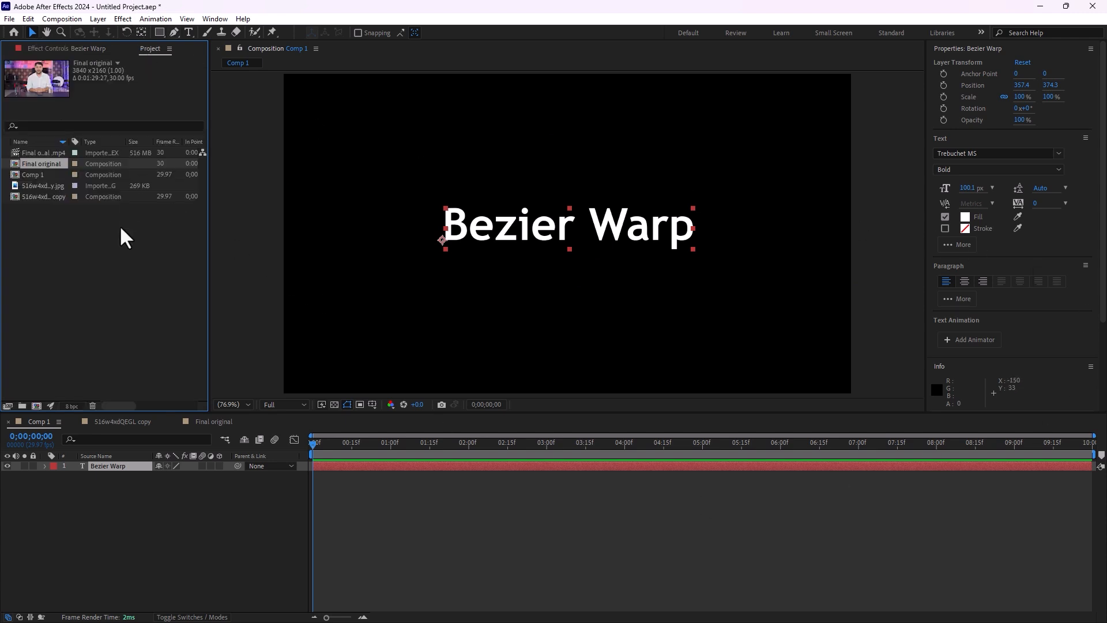
left_click(37, 153)
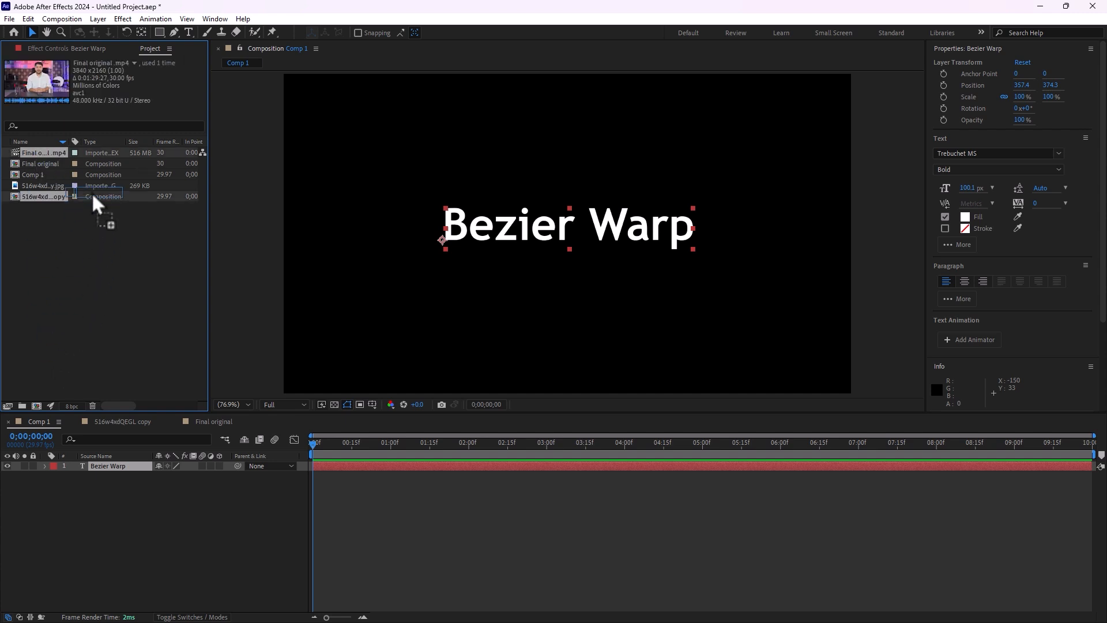
left_click(213, 421)
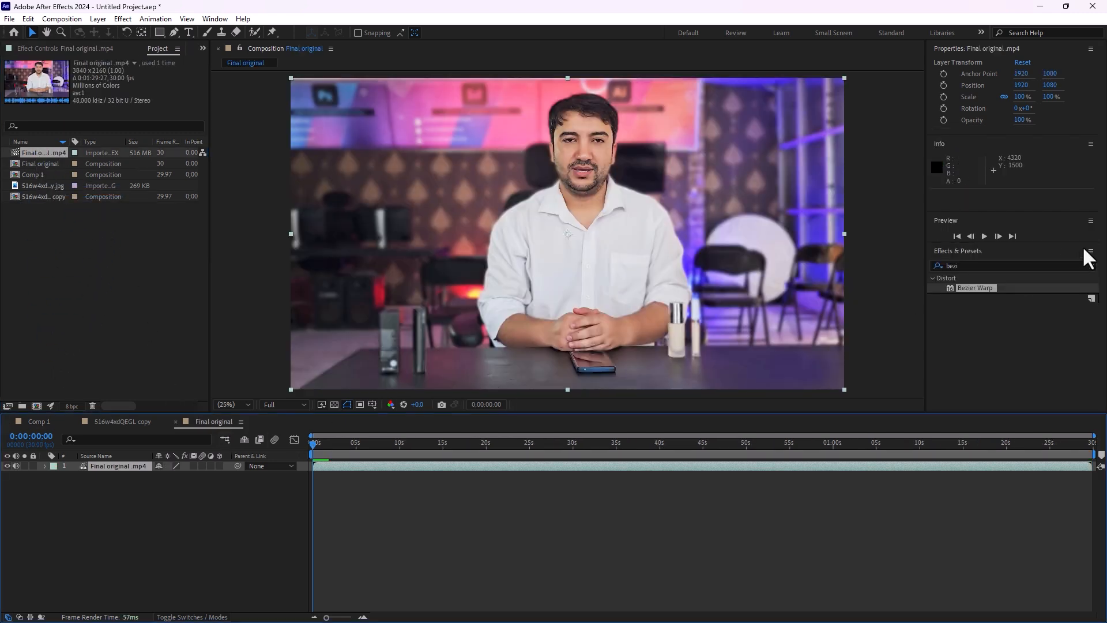
Find the Liquify effect by searching for "liq" and apply it to the video layer
left_click_drag(989, 266, 888, 266)
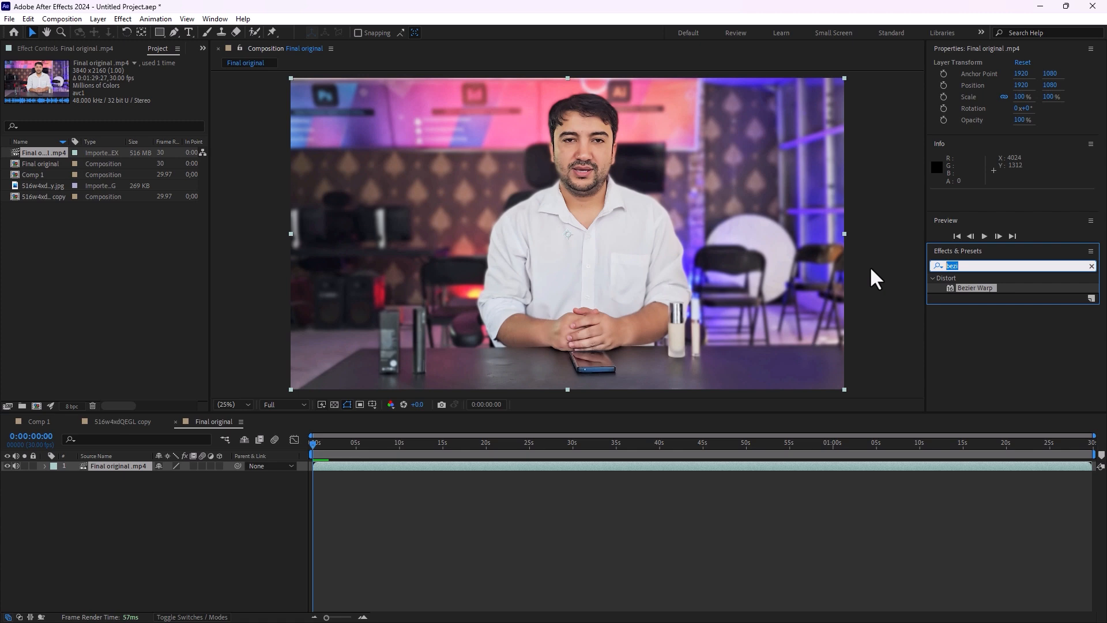
type("liq")
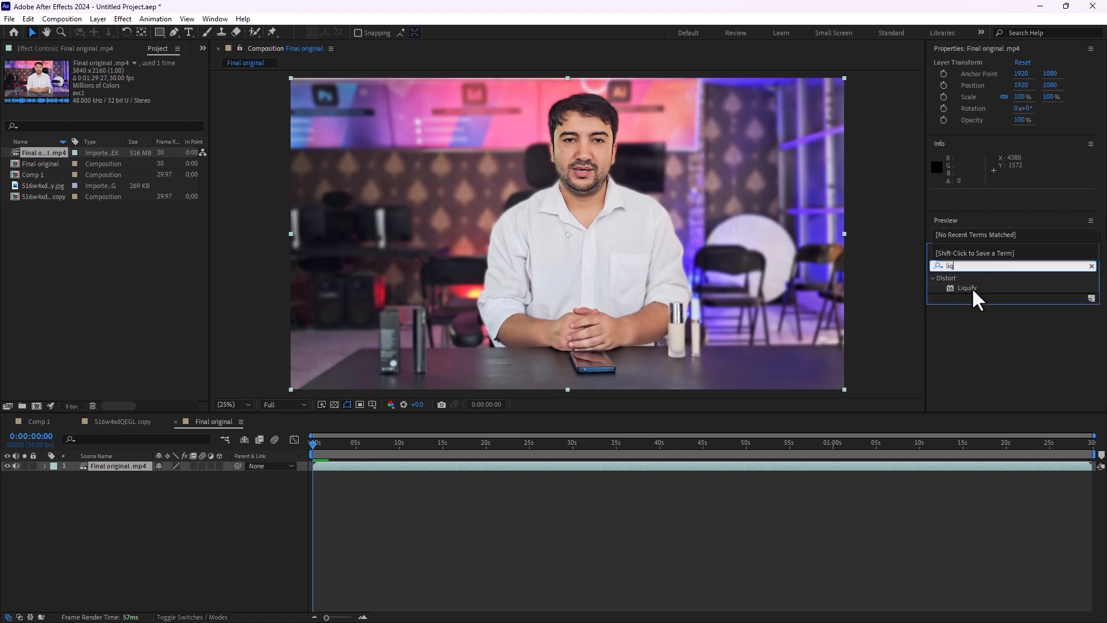
left_click_drag(967, 287, 569, 297)
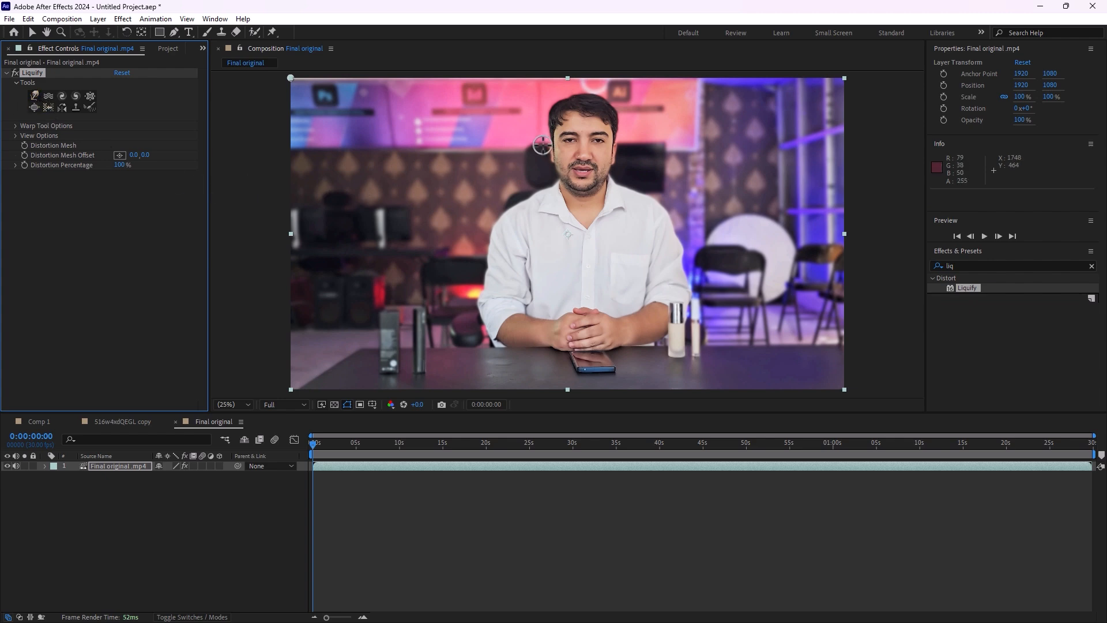
Try Liquify's Warp tool on one of the man's eyes and undo the distortion
mouse_move(567, 137)
left_mouse_down()
mouse_move(580, 143)
mouse_move(564, 142)
left_mouse_up()
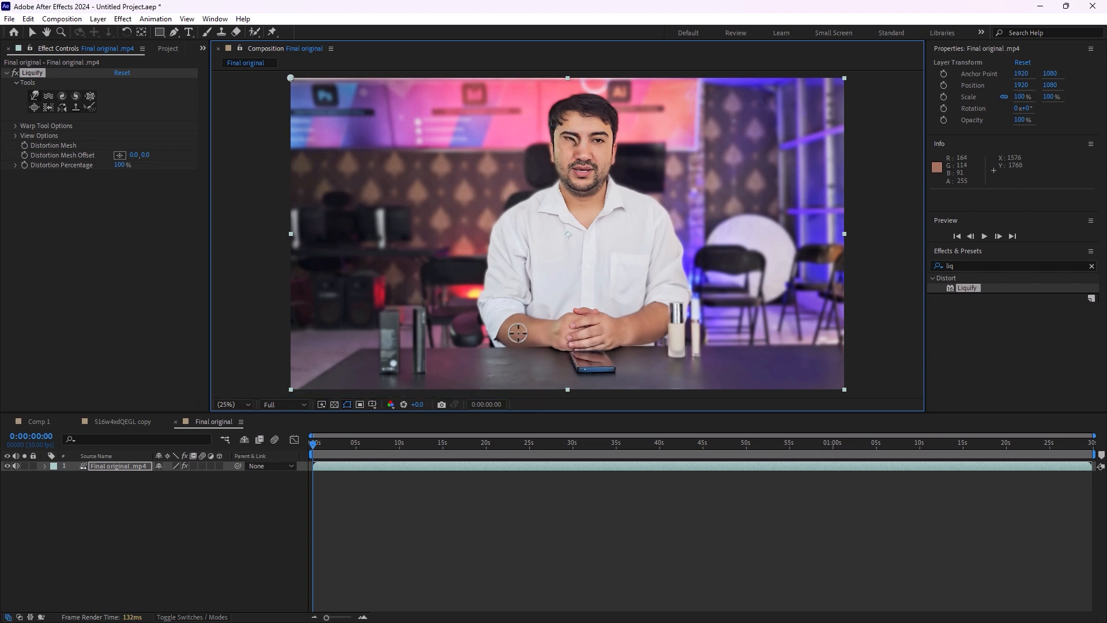
key("ctrl+z")
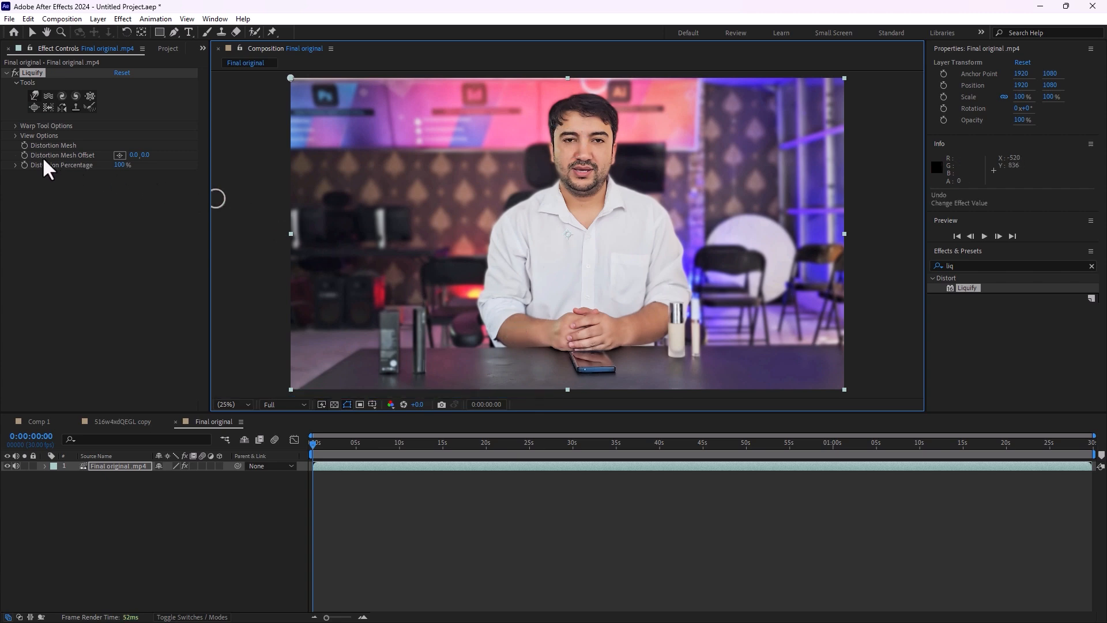
Enlarge both of the man's eyes with Liquify's Bloat tool at a brush size of 96
left_click(34, 107)
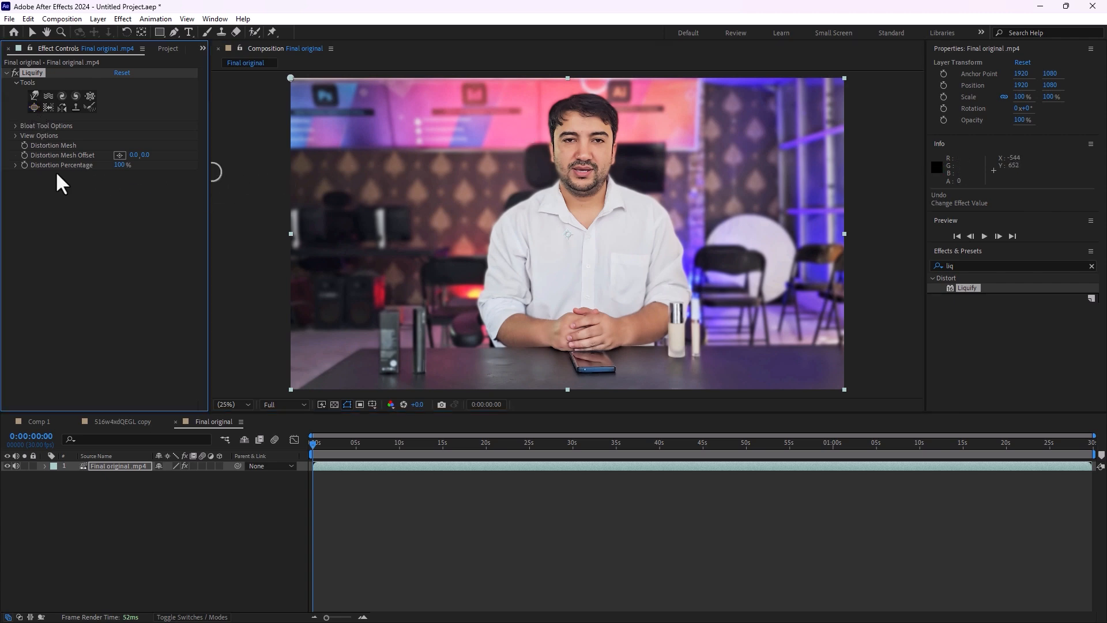
left_click(15, 125)
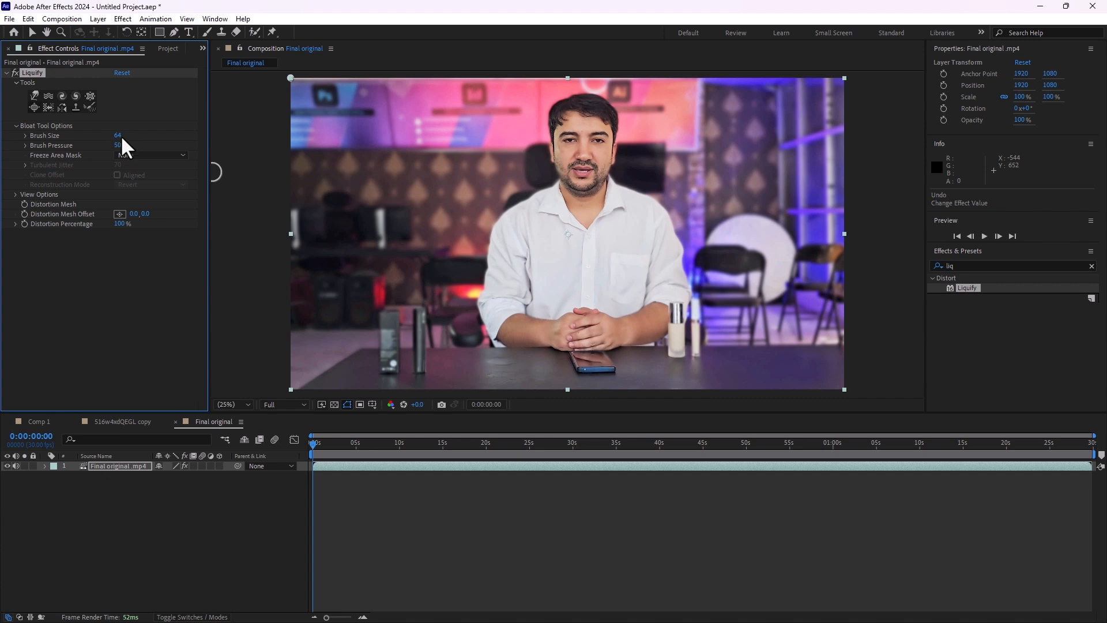
left_click_drag(139, 139, 142, 138)
left_click(569, 141)
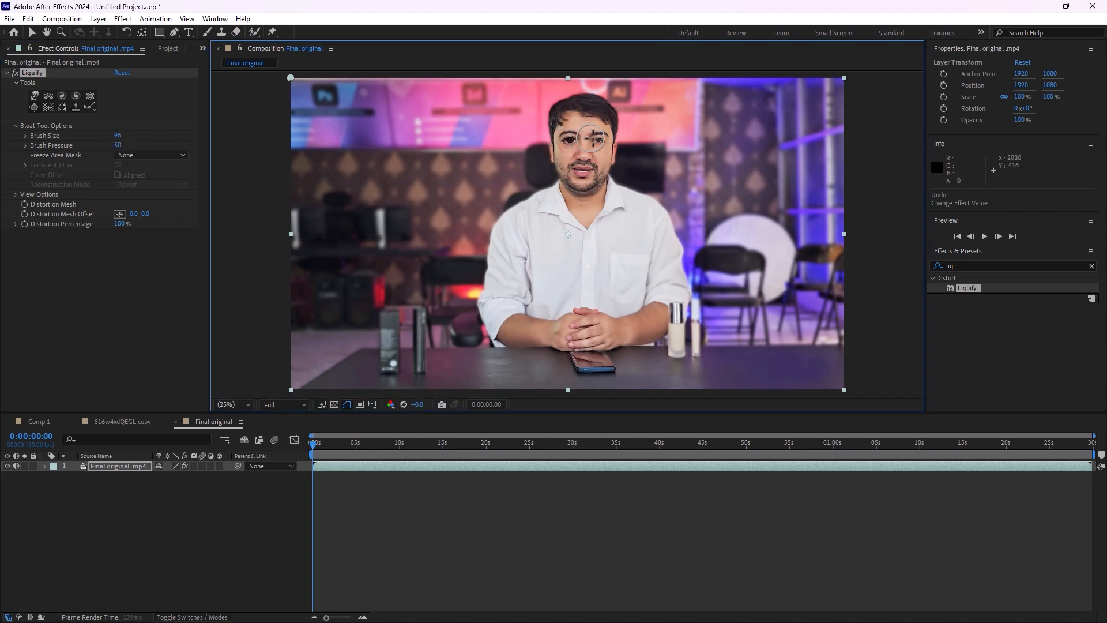
left_click(597, 138)
left_click_drag(598, 138, 598, 138)
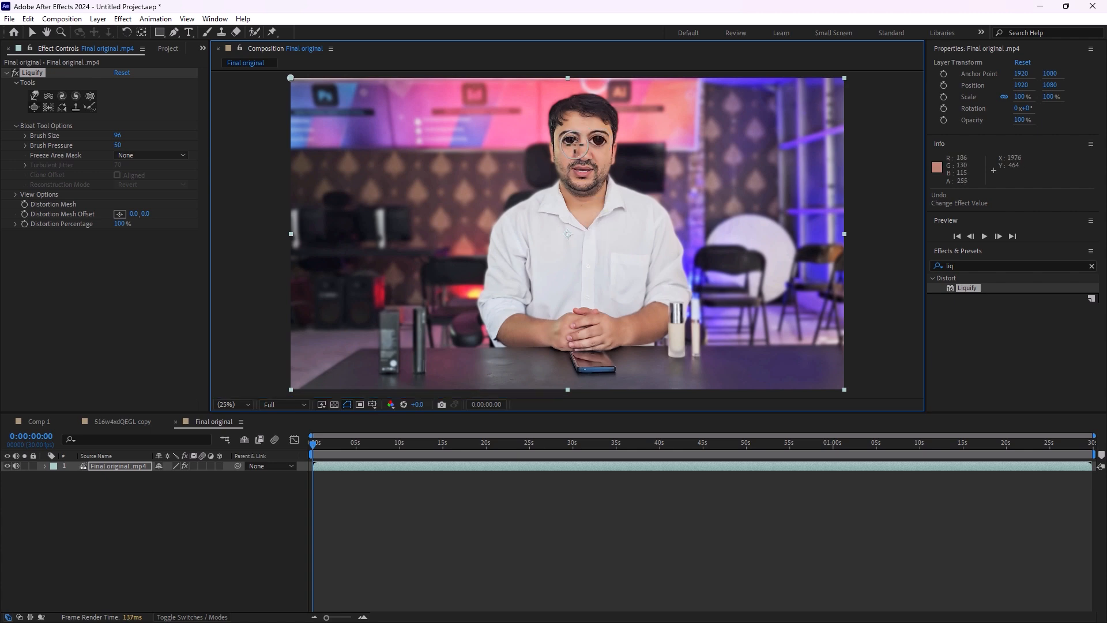
left_click(571, 140)
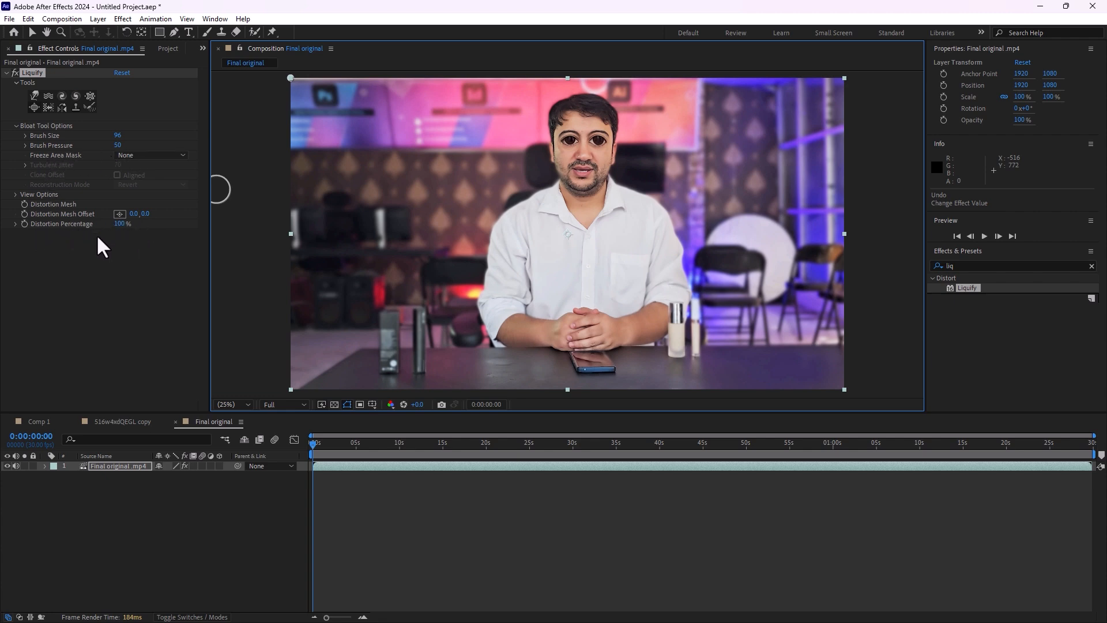
Lower Liquify's Distortion Percentage to 19% and remove the effect from the video layer
left_click_drag(120, 223, 53, 242)
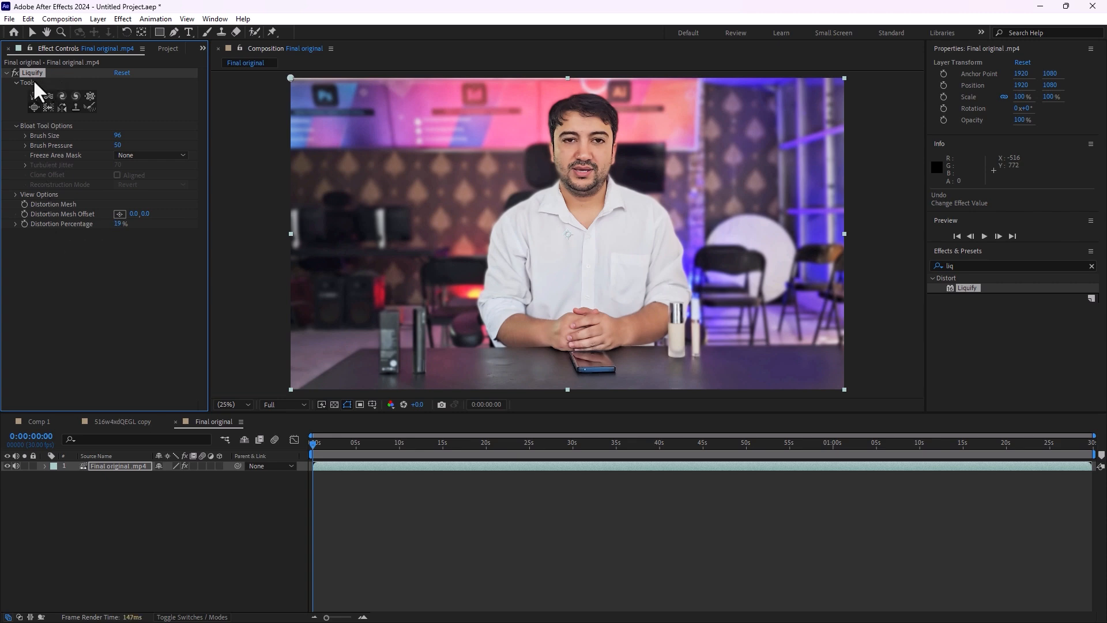
key("Delete")
left_click(155, 564)
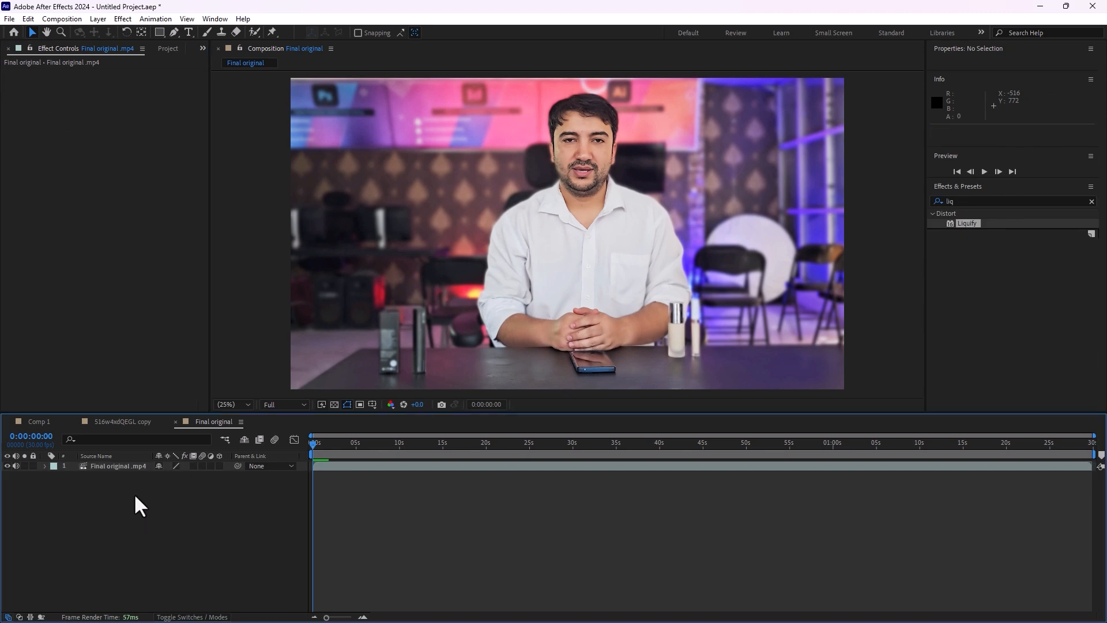
Reset the Effects workspace to its saved layout
left_click(120, 466)
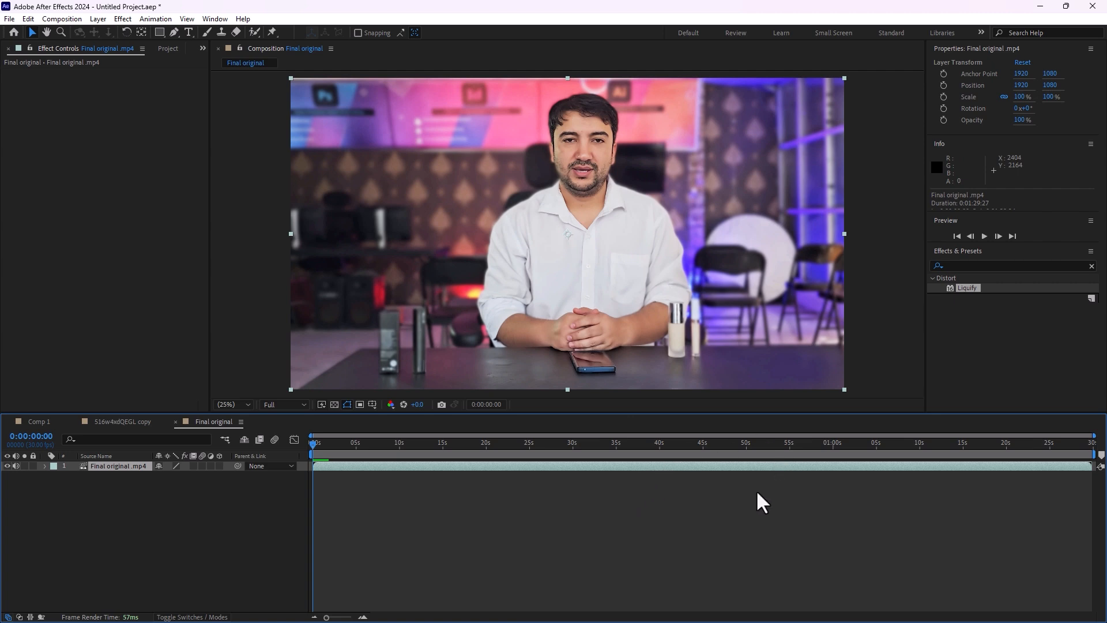
left_click(969, 267)
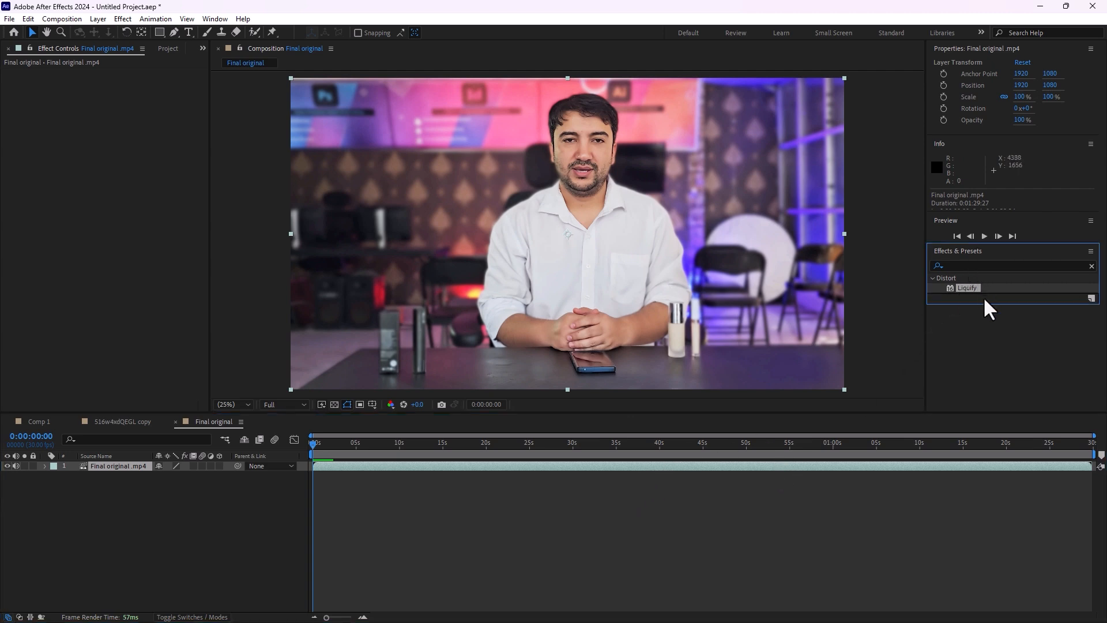
left_click(215, 18)
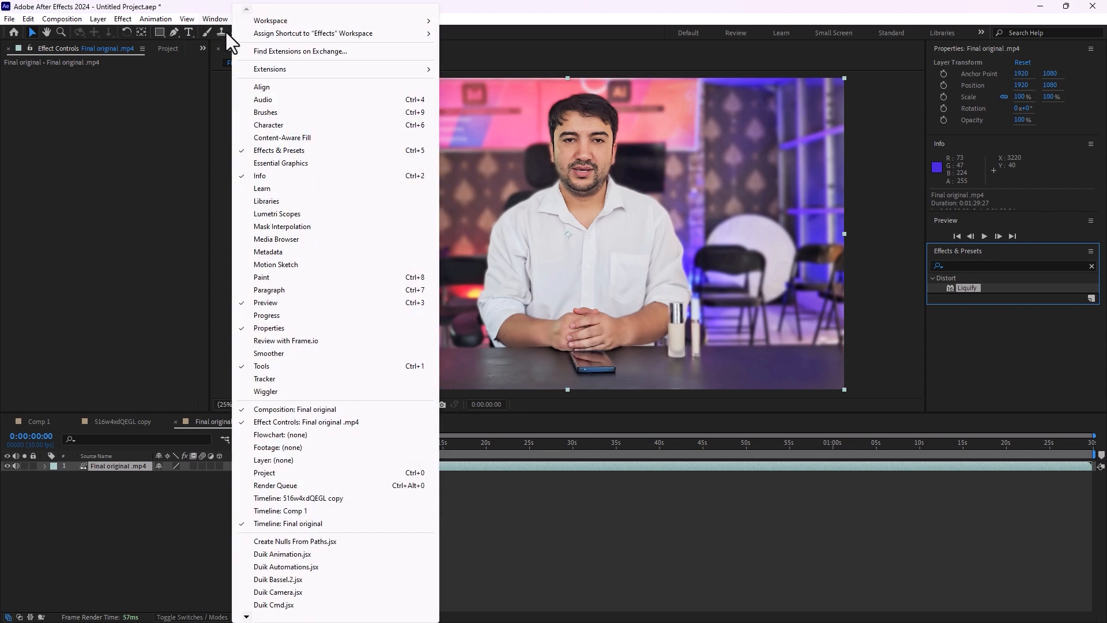
mouse_move(351, 21)
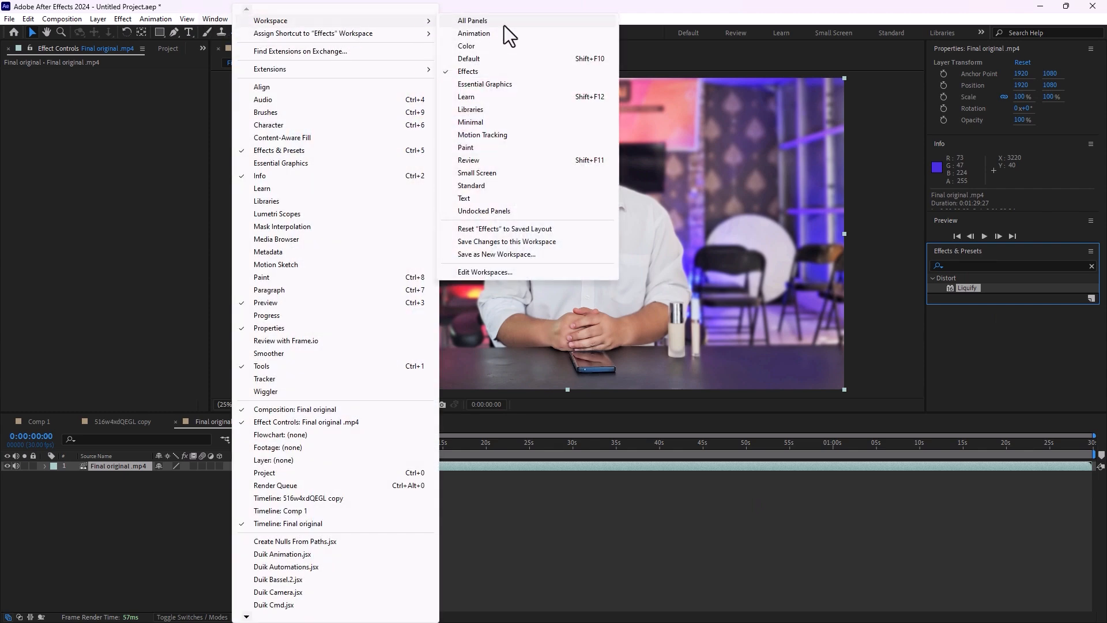
left_click(523, 228)
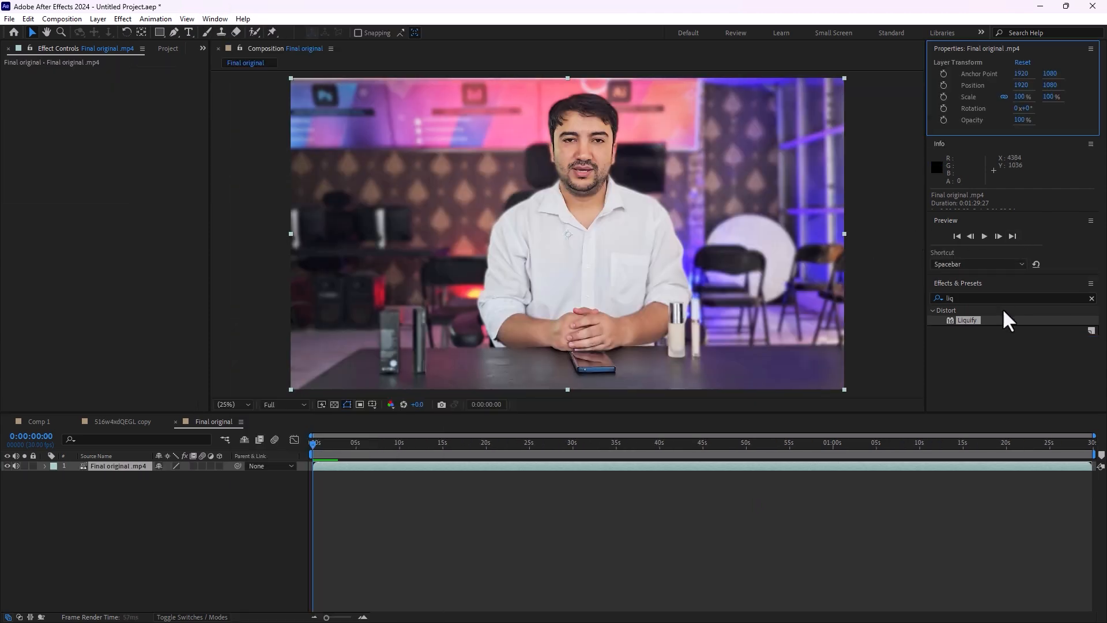
Find the Magnify effect from the Distort category by searching for "mag" and apply it to the video layer
left_click(992, 297)
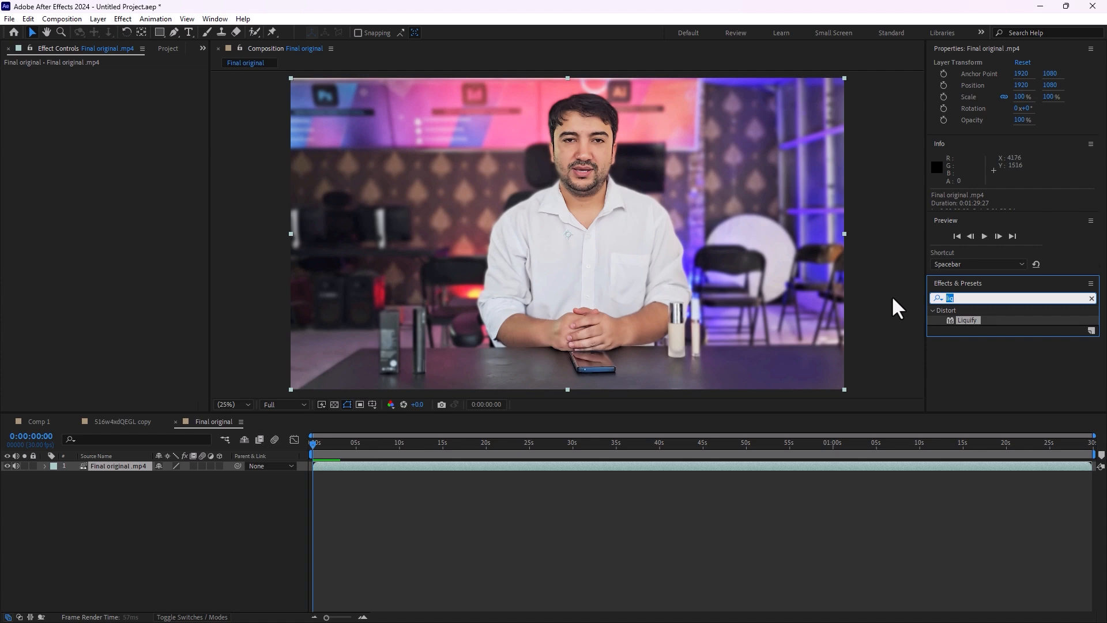
type("mag")
scroll(977, 372, "down", 1)
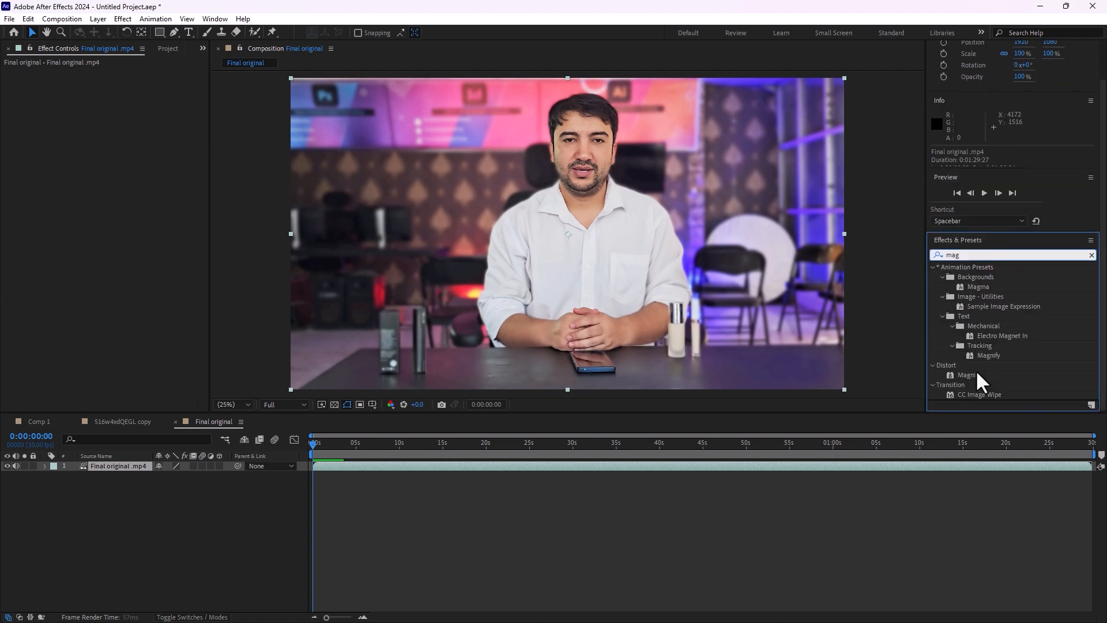
left_click_drag(977, 378, 629, 276)
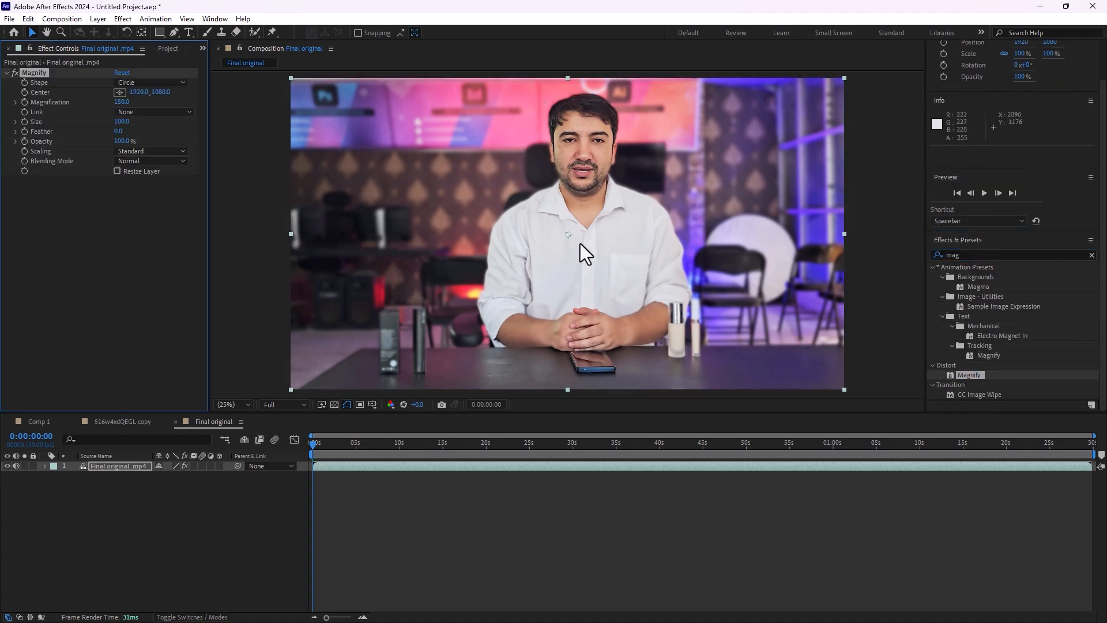
Centre the circular magnifier over one of the man's eyes at about 1940, 440 and set its Magnification to 139
left_click_drag(568, 234, 583, 144)
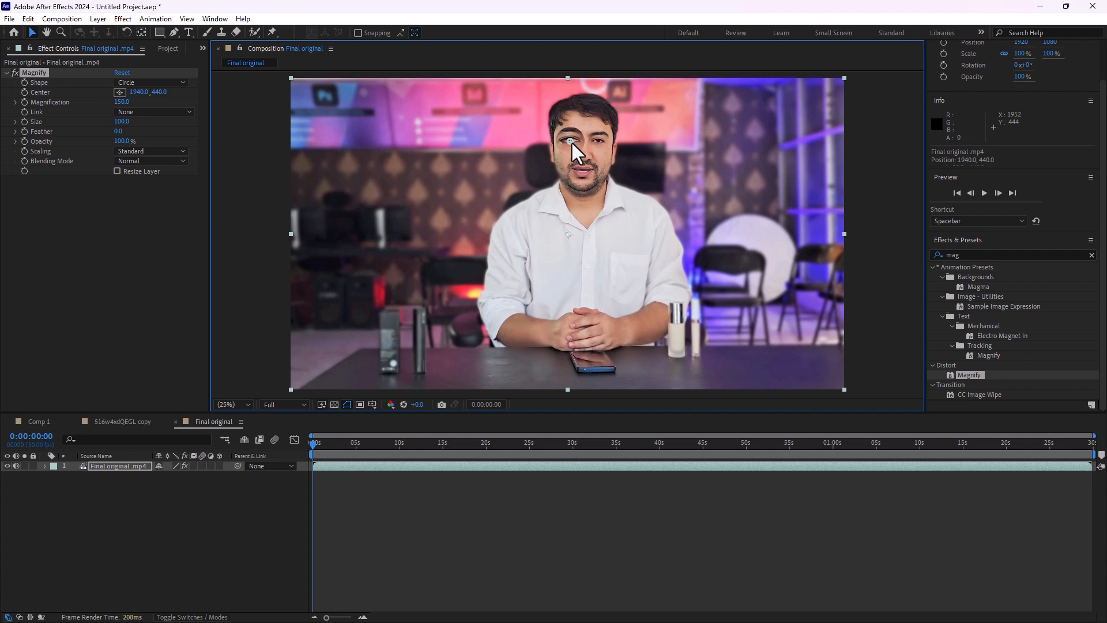
left_click(149, 83)
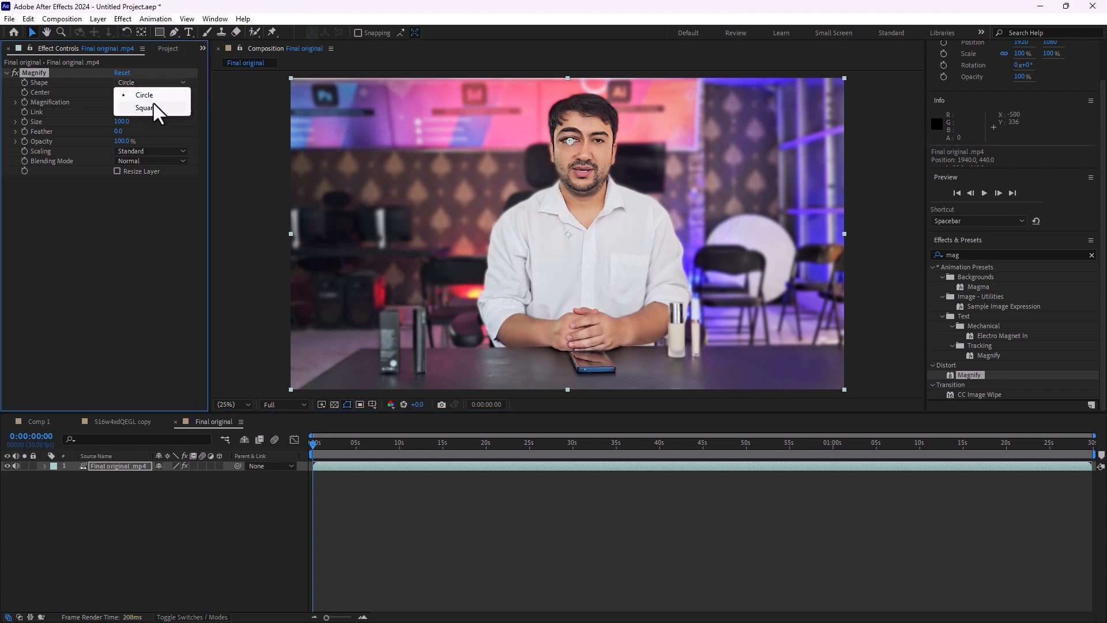
left_click(154, 242)
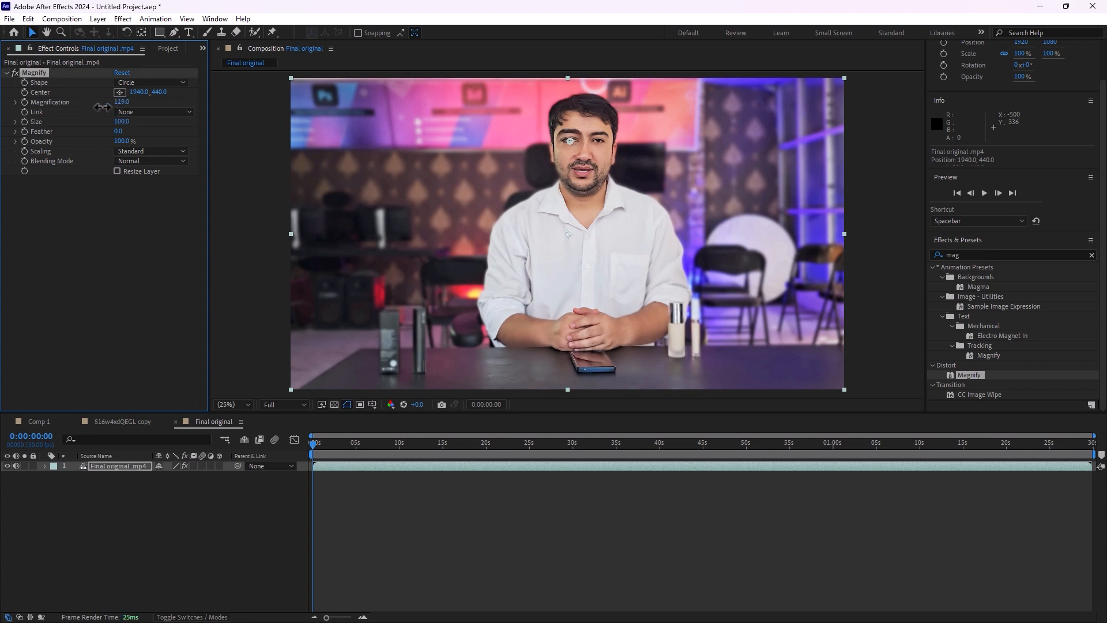
left_click_drag(102, 107, 168, 115)
Link the magnifier's size to its magnification and set Size to 113 and Feather to 19.3
left_click(168, 112)
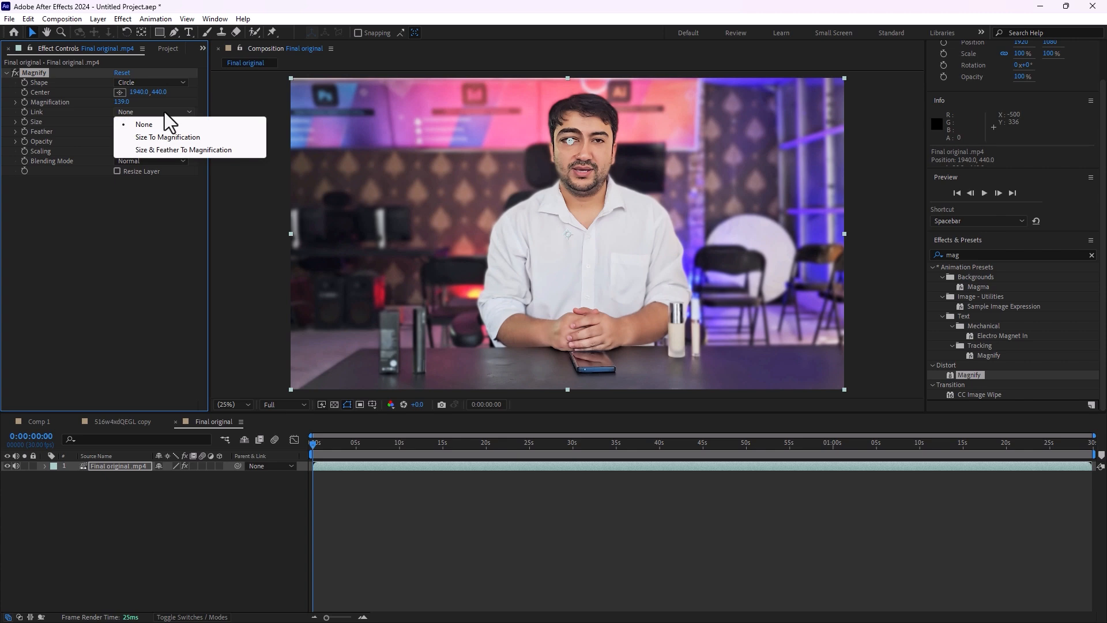
left_click(165, 137)
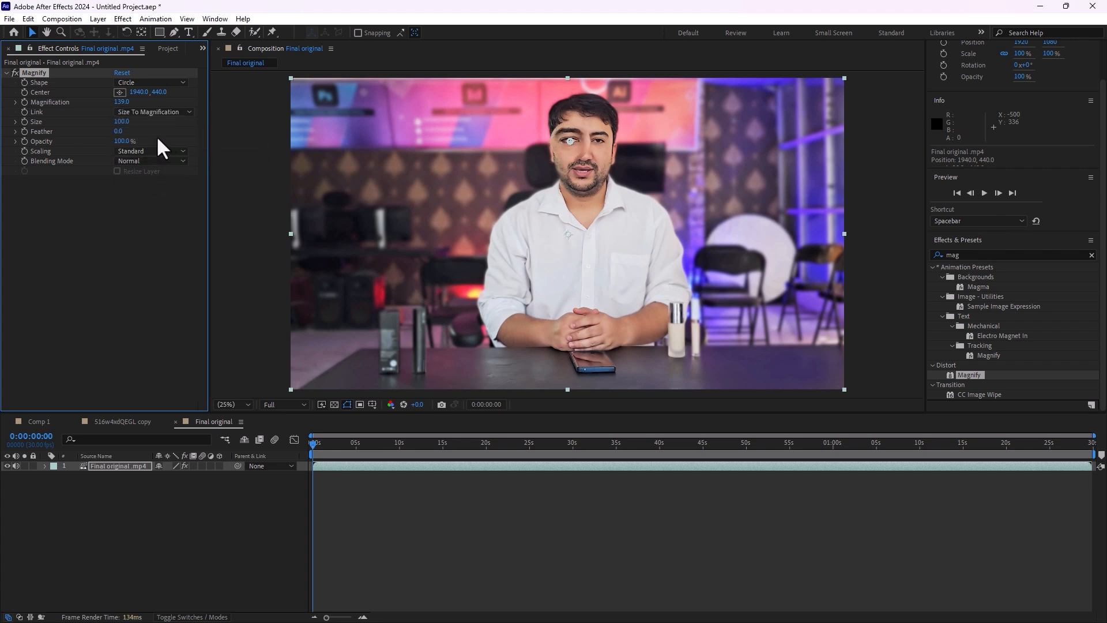
left_click_drag(120, 122, 257, 156)
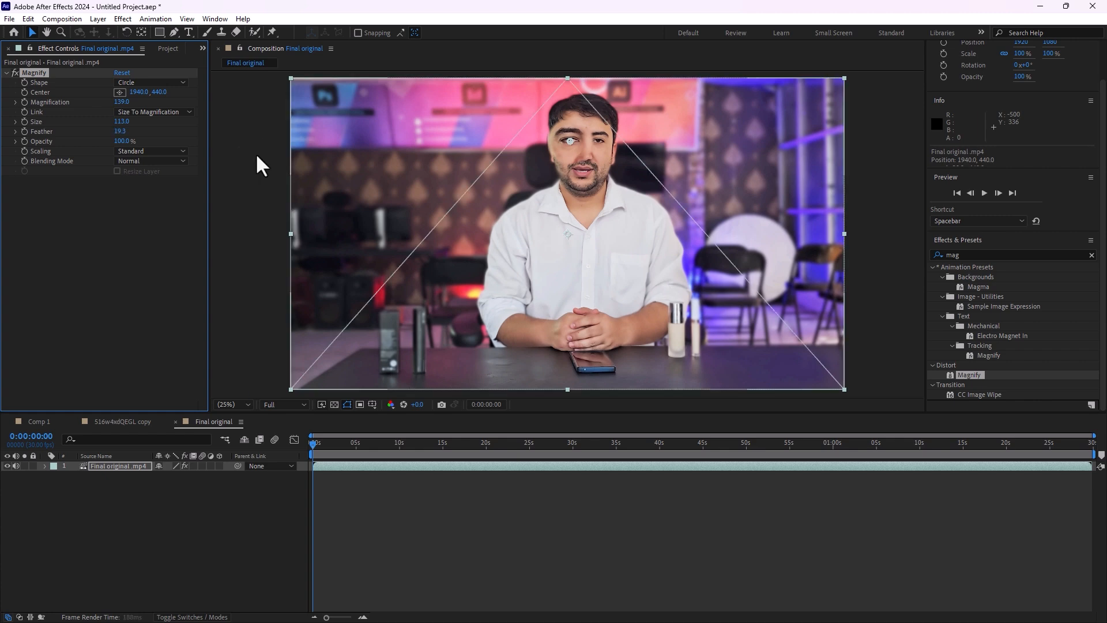
Remove the Magnify effect from the video layer
left_click(643, 517)
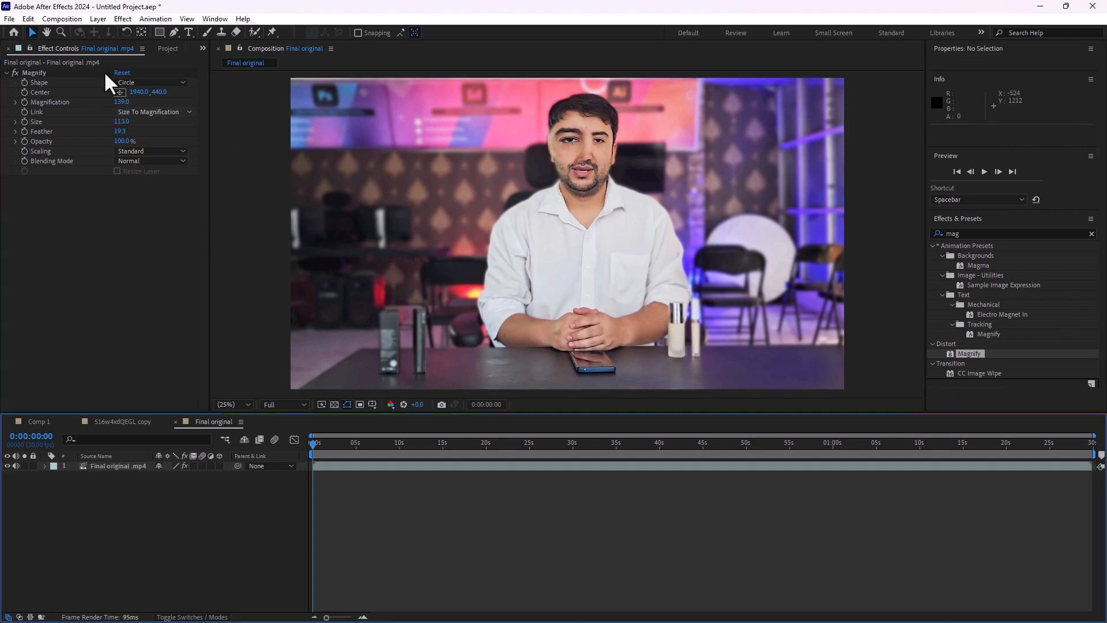
left_click(38, 73)
key("Delete")
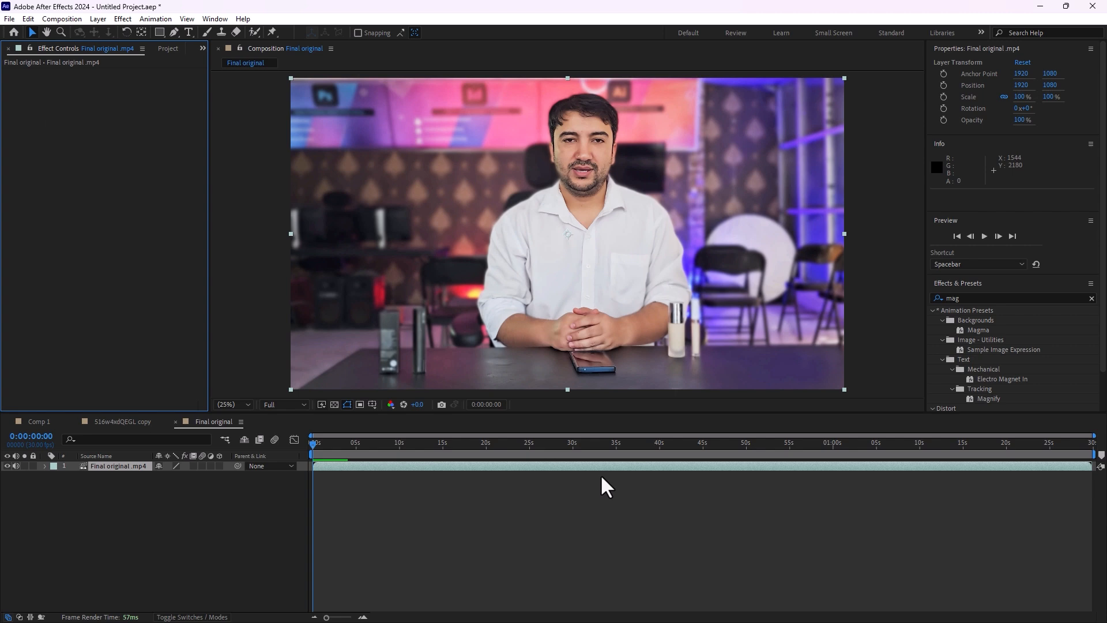
Find the Offset effect by searching for "offs" and apply it to the video layer with Blend With Original at 29%
left_click(114, 460)
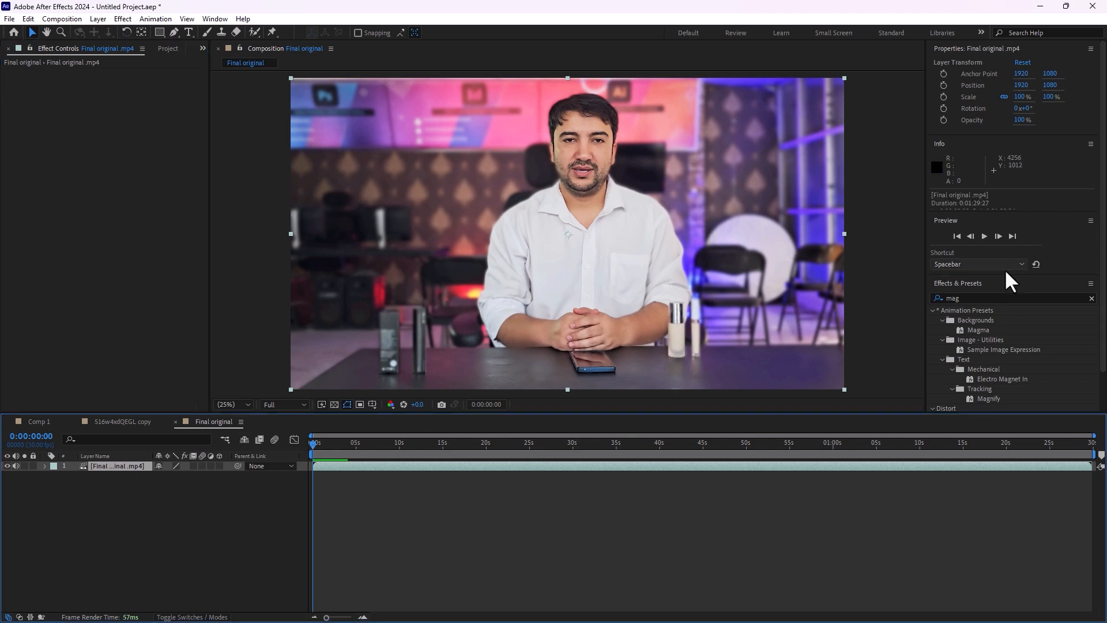
left_click(983, 297)
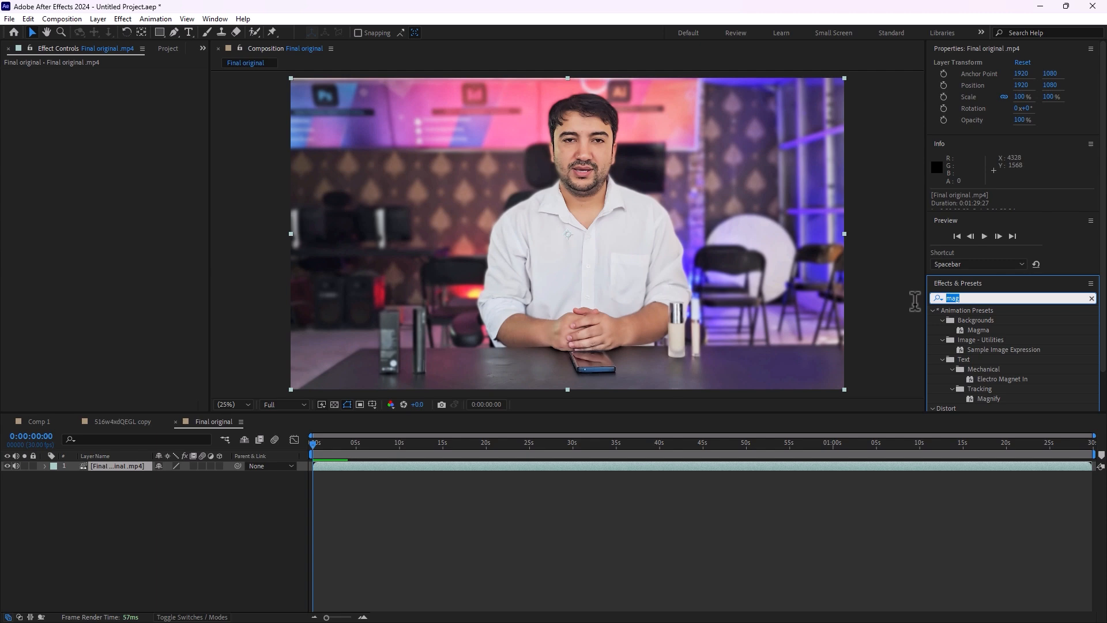
type("offs")
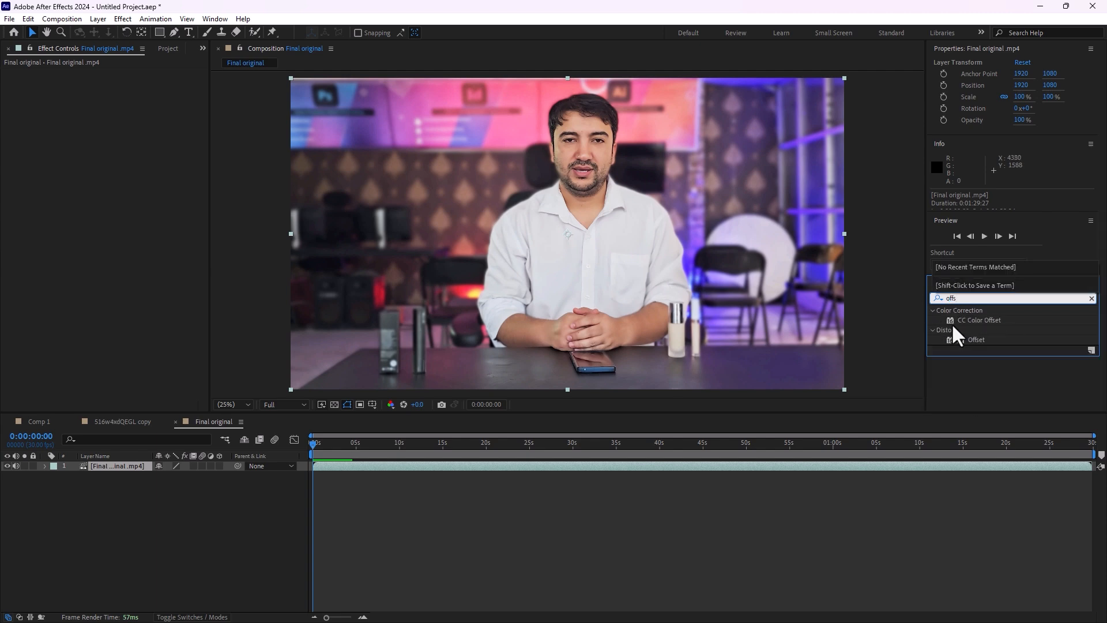
left_click_drag(961, 340, 593, 204)
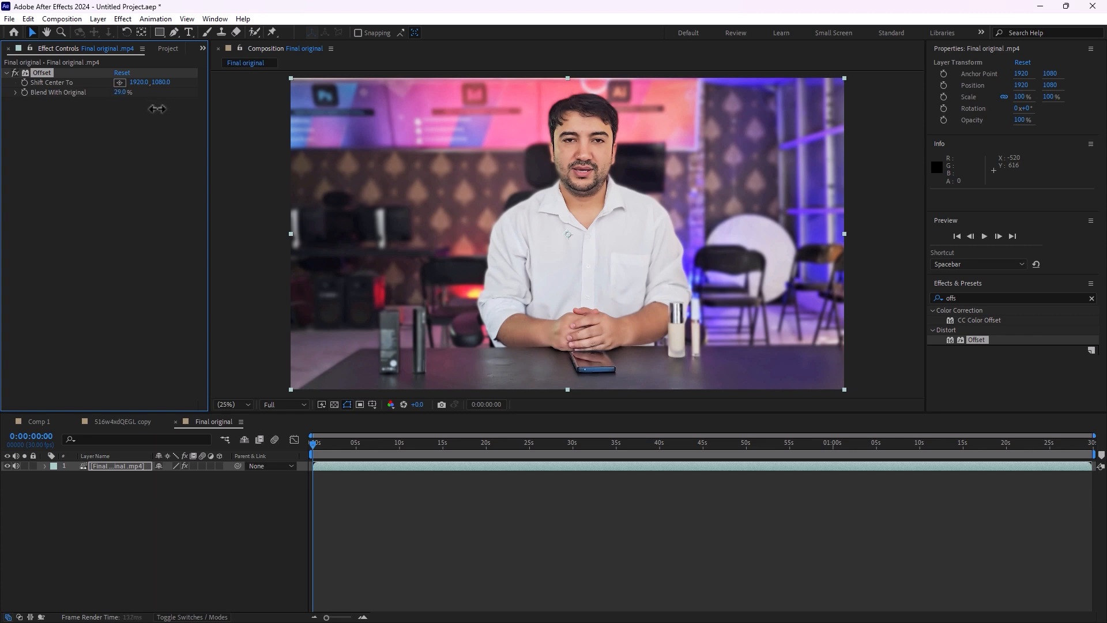
left_click(281, 52)
key("ctrl+z")
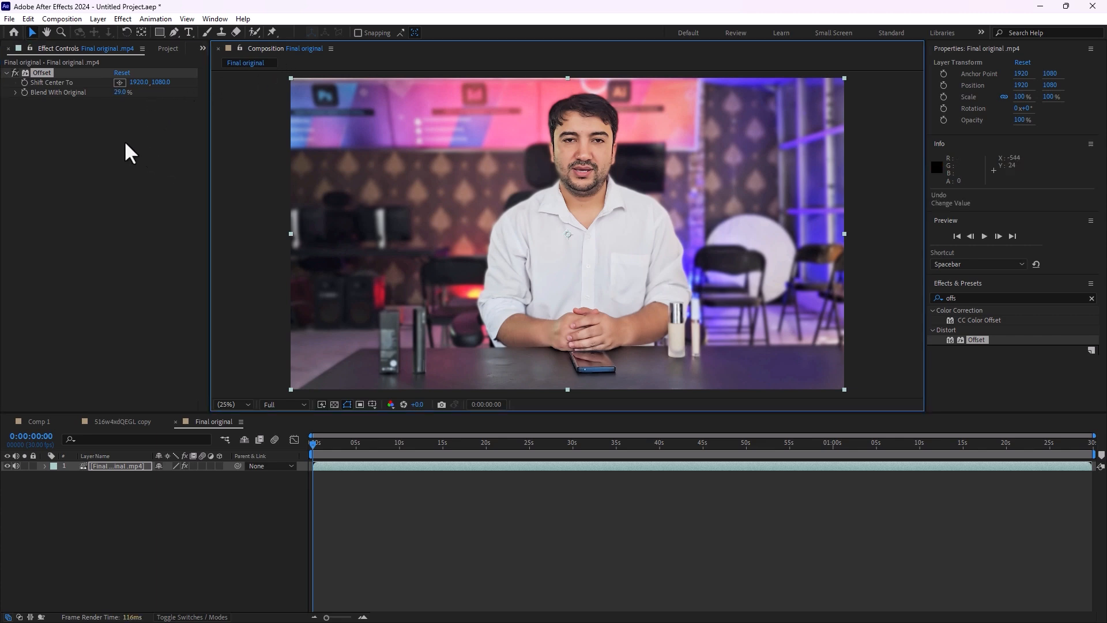
Shift the Offset effect's centre to about 1604, 1088 and remove the effect from the video layer
left_click(119, 83)
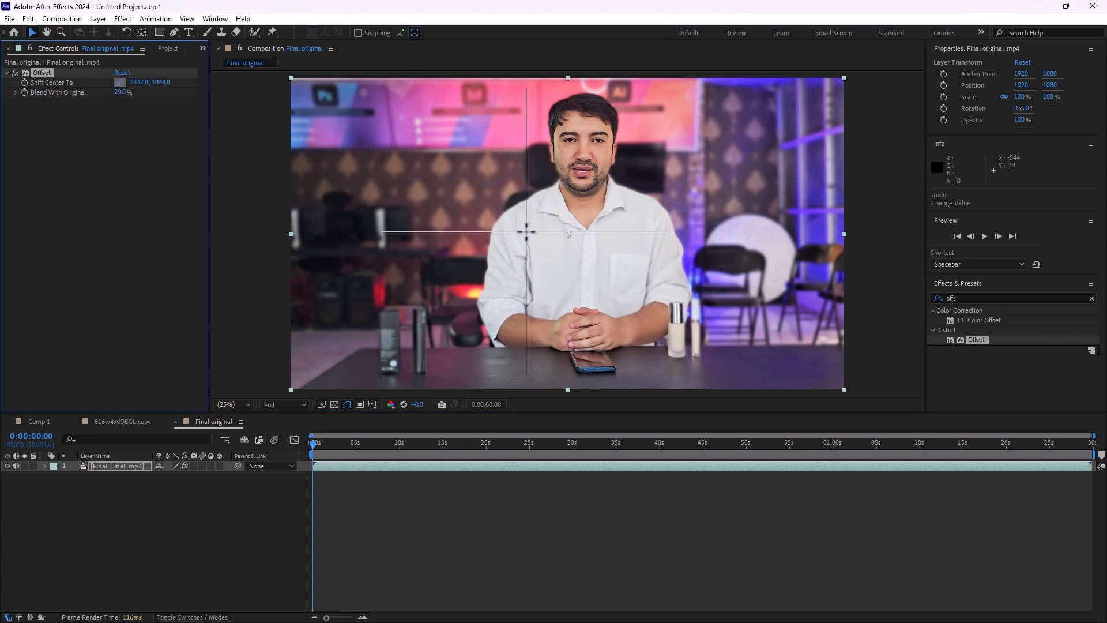
left_click(553, 233)
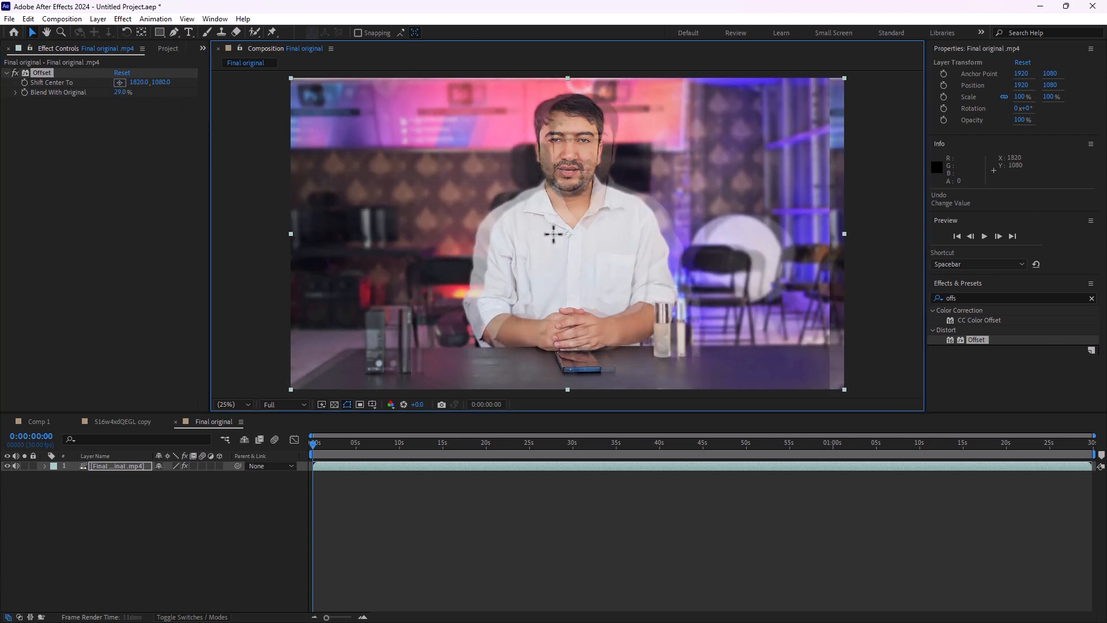
left_click_drag(553, 233, 522, 235)
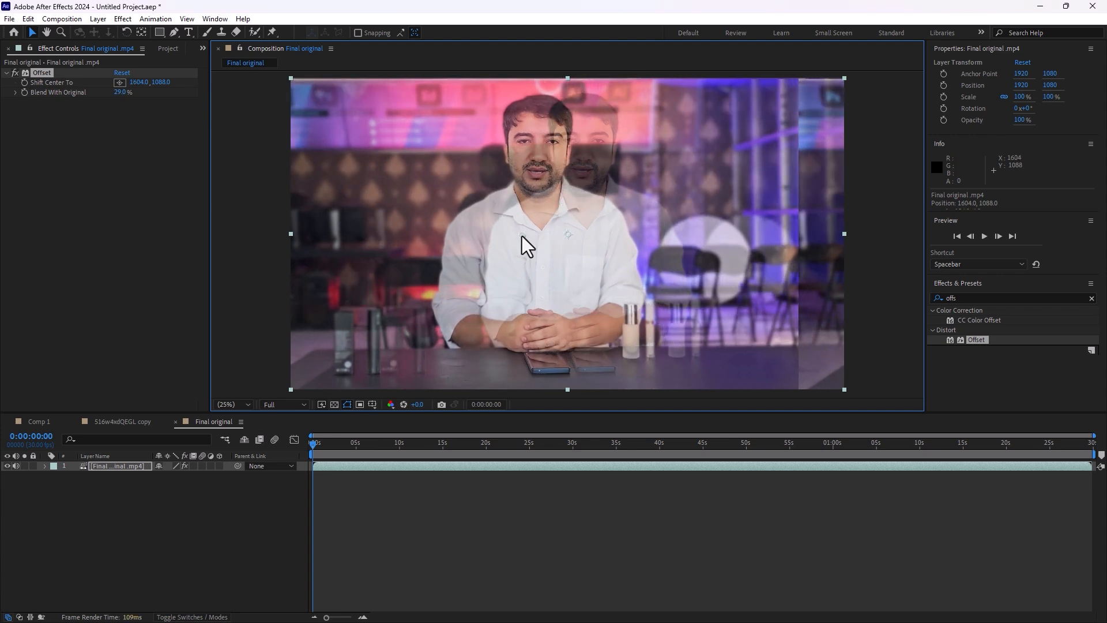
left_click(43, 74)
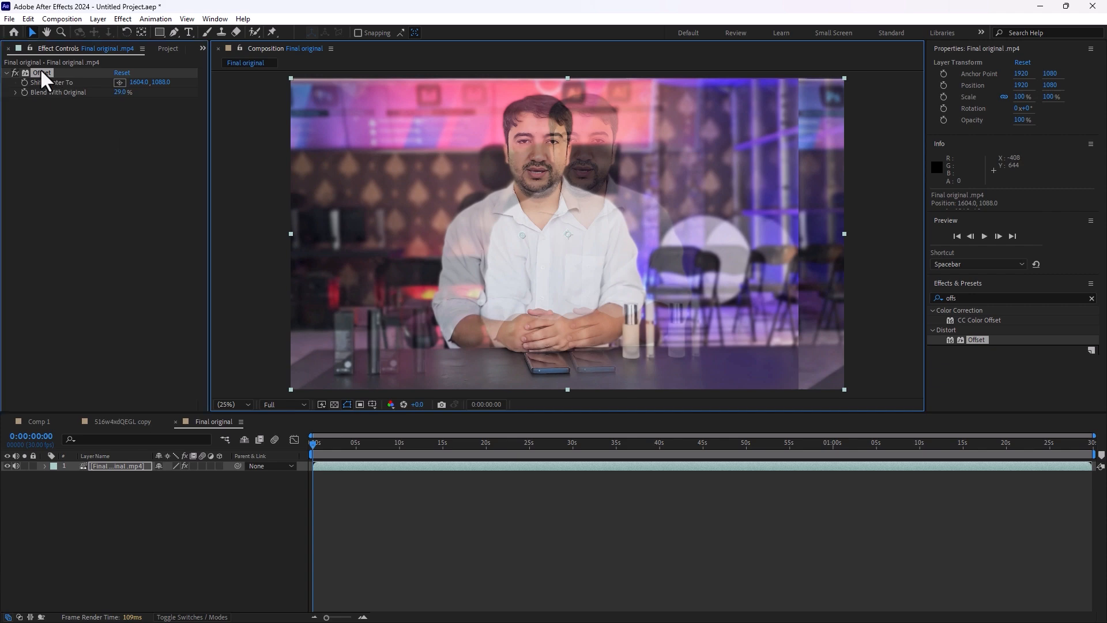
key("Delete")
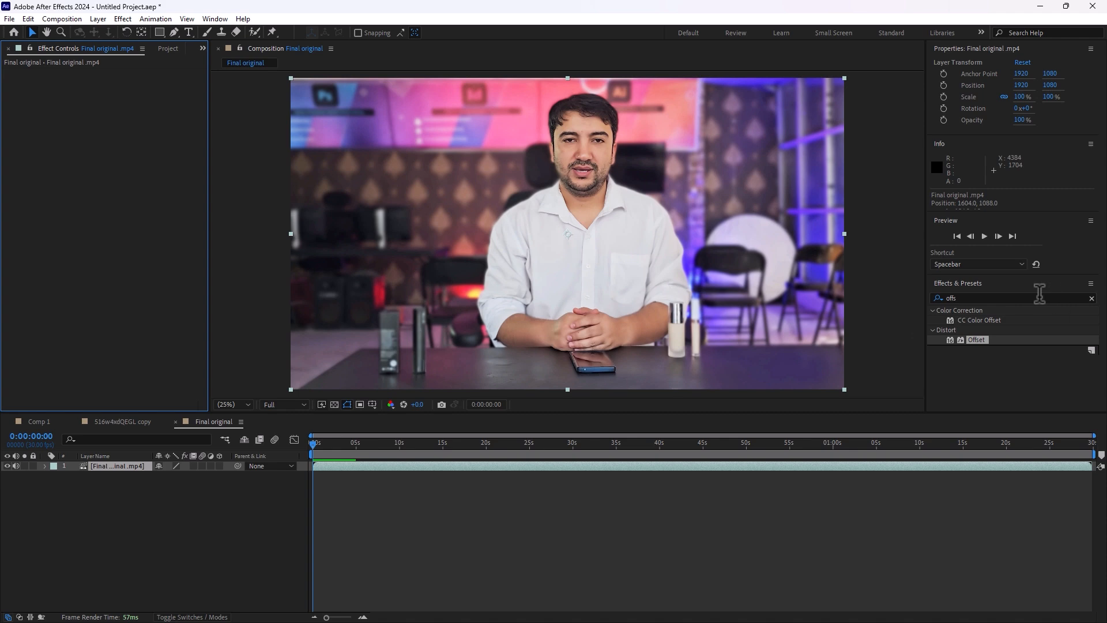
Find Optics Compensation by searching for "opti", apply it to the video layer and set its Field Of View to 80.5
left_click(959, 297)
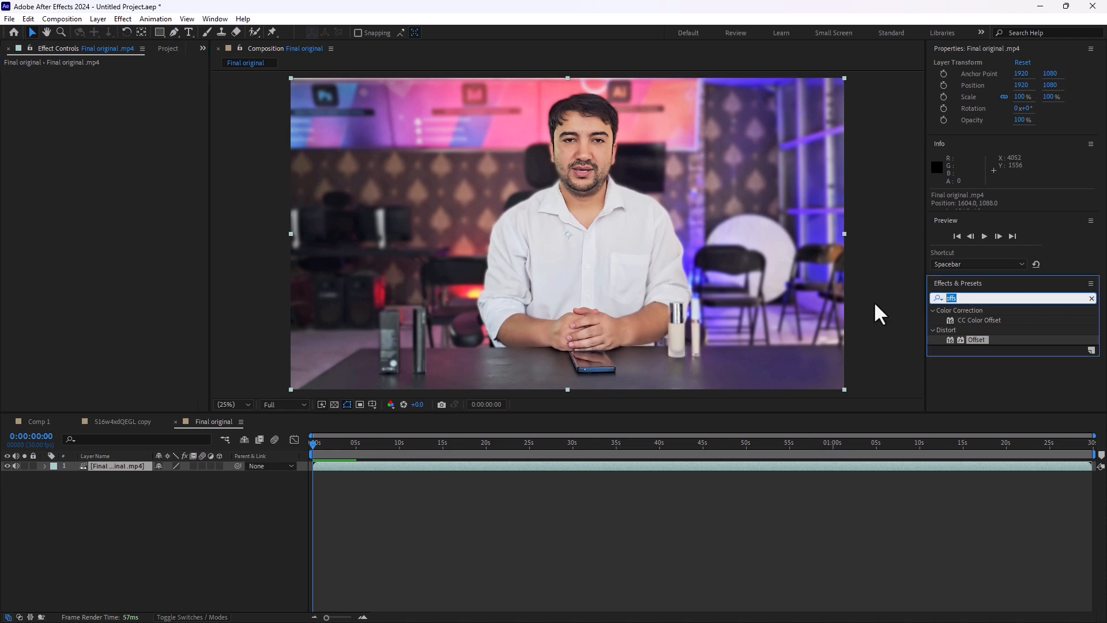
type("opti")
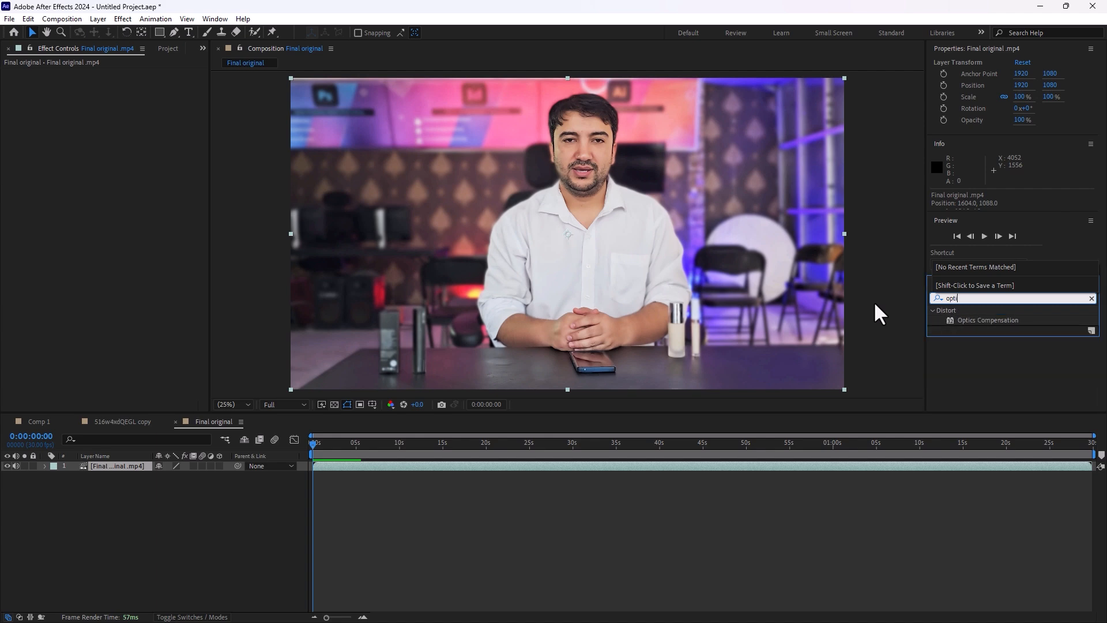
left_click_drag(982, 320, 562, 278)
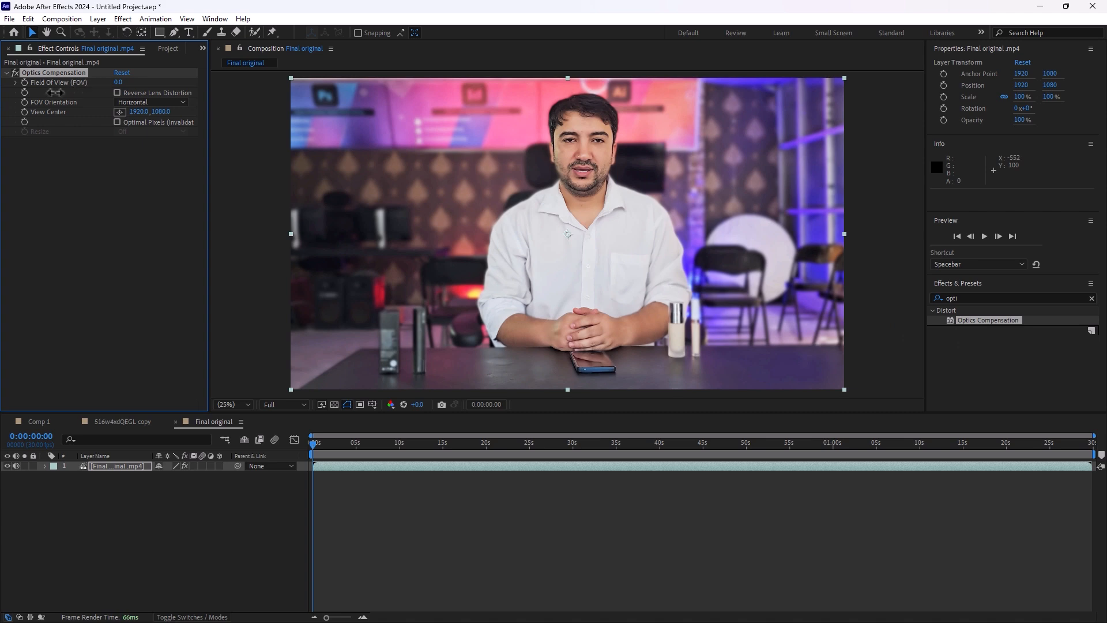
left_click_drag(55, 92, 484, 87)
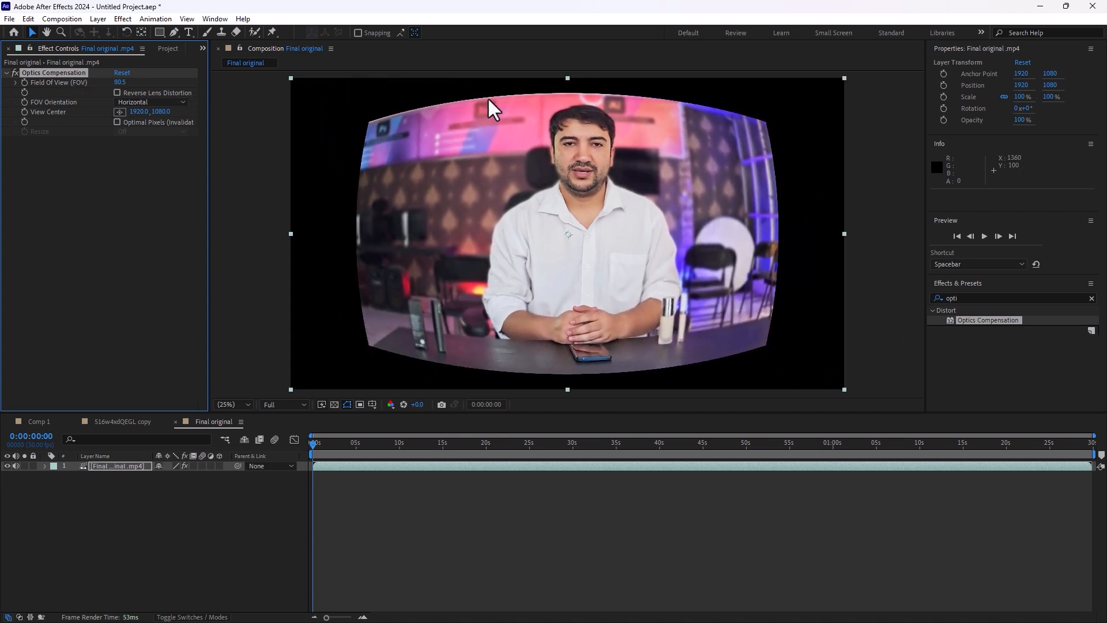
Try Reverse Lens Distortion while scrubbing the video to 0:00:05:08, and remove the Optics Compensation effect
left_click_drag(314, 445, 342, 441)
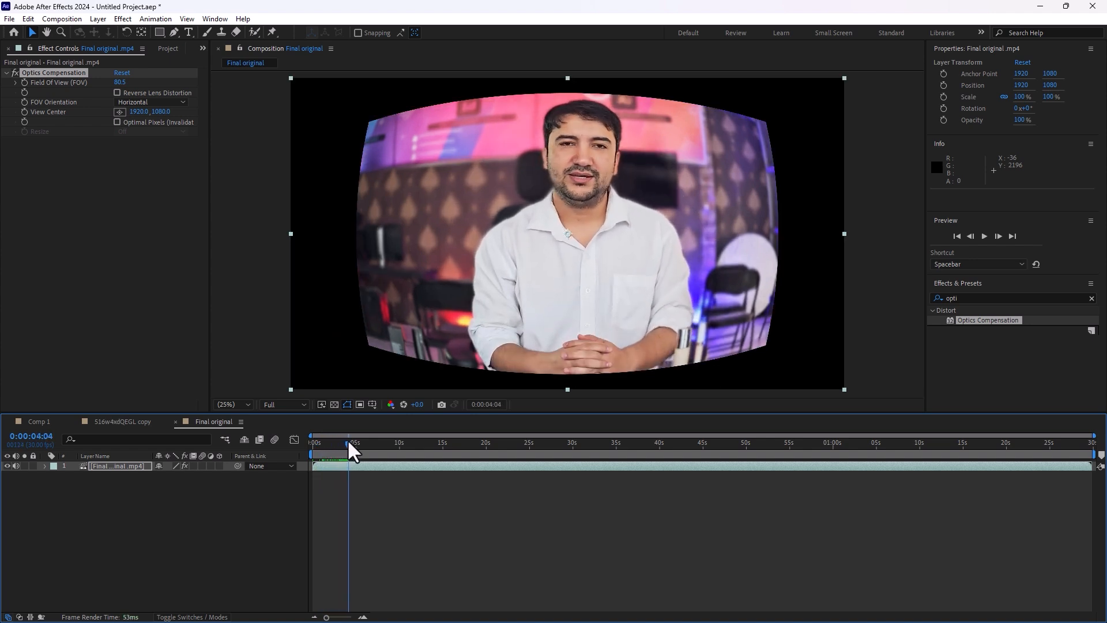
left_click_drag(348, 438, 353, 432)
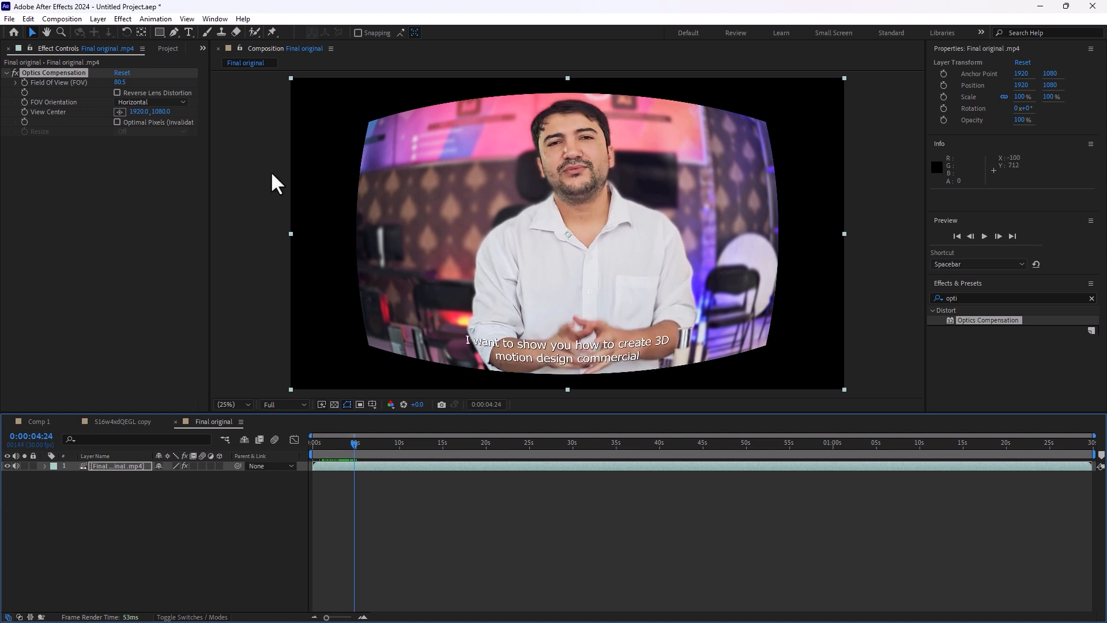
left_click(142, 93)
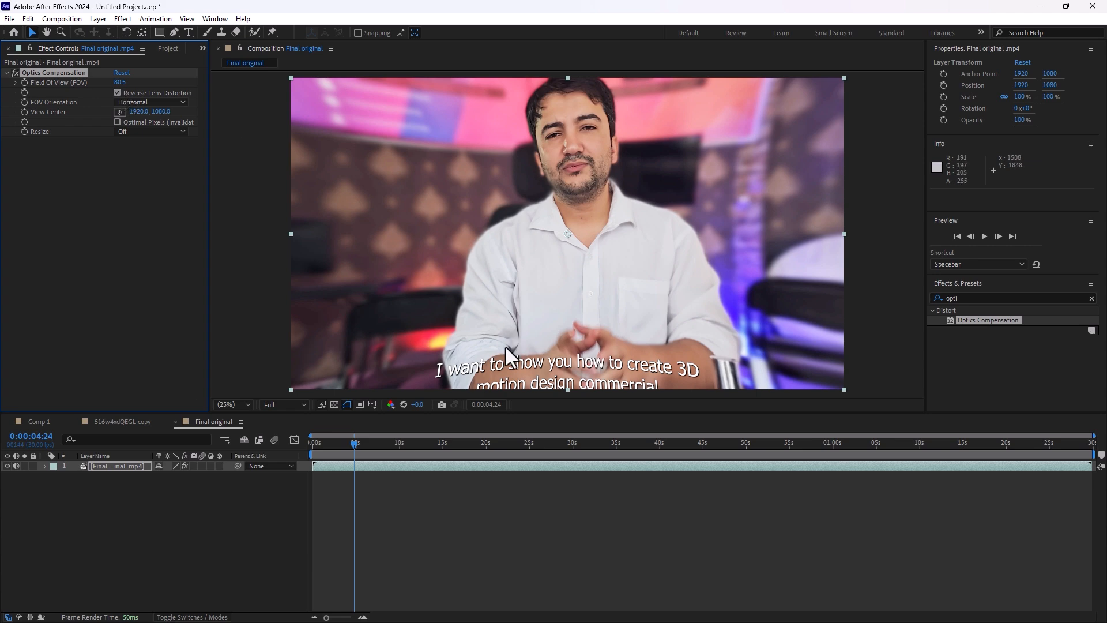
mouse_move(355, 445)
left_mouse_down()
mouse_move(329, 445)
mouse_move(360, 438)
left_mouse_up()
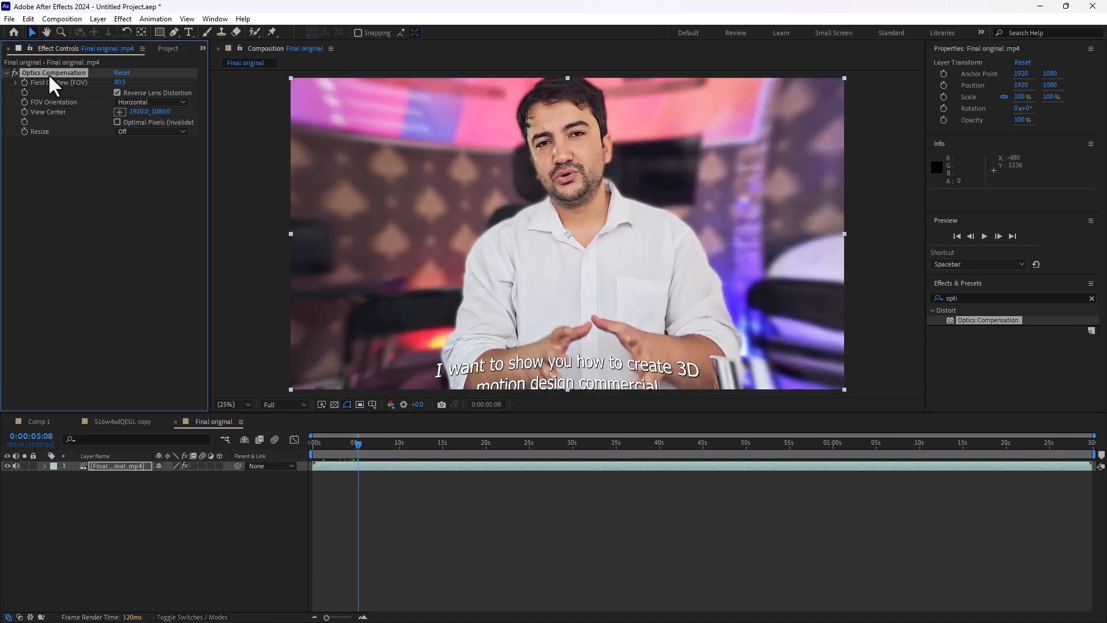
key("Delete")
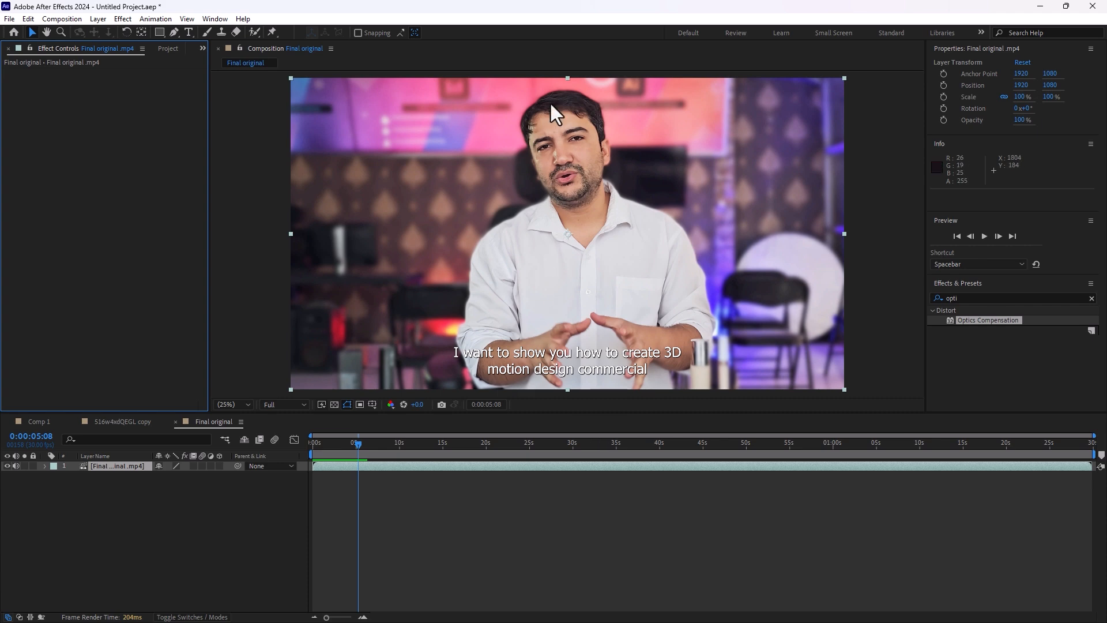
Find Remove Grain by searching for "remo", apply it to the video layer and set its Viewing Mode to Final Output
key("period")
key("period")
left_click_drag(549, 133, 600, 247)
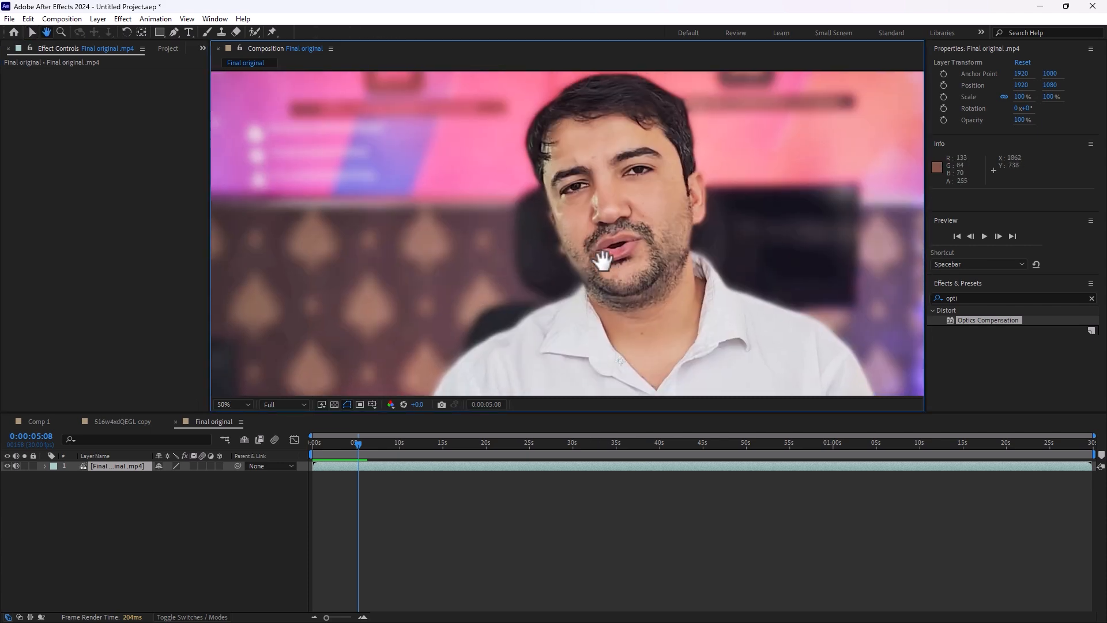
left_click(1030, 300)
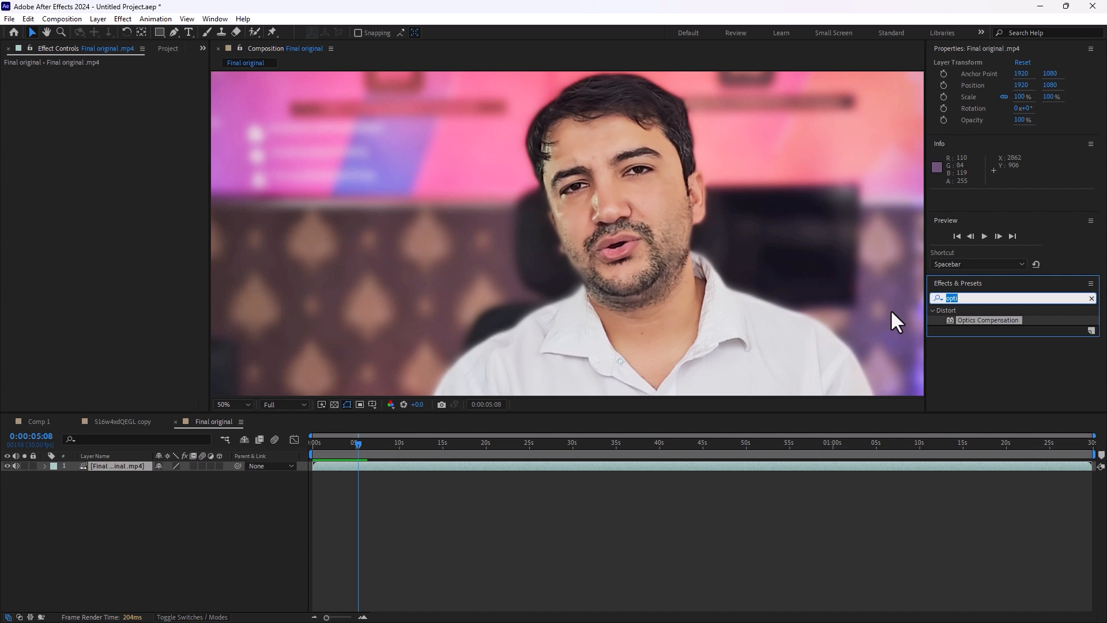
type("remo")
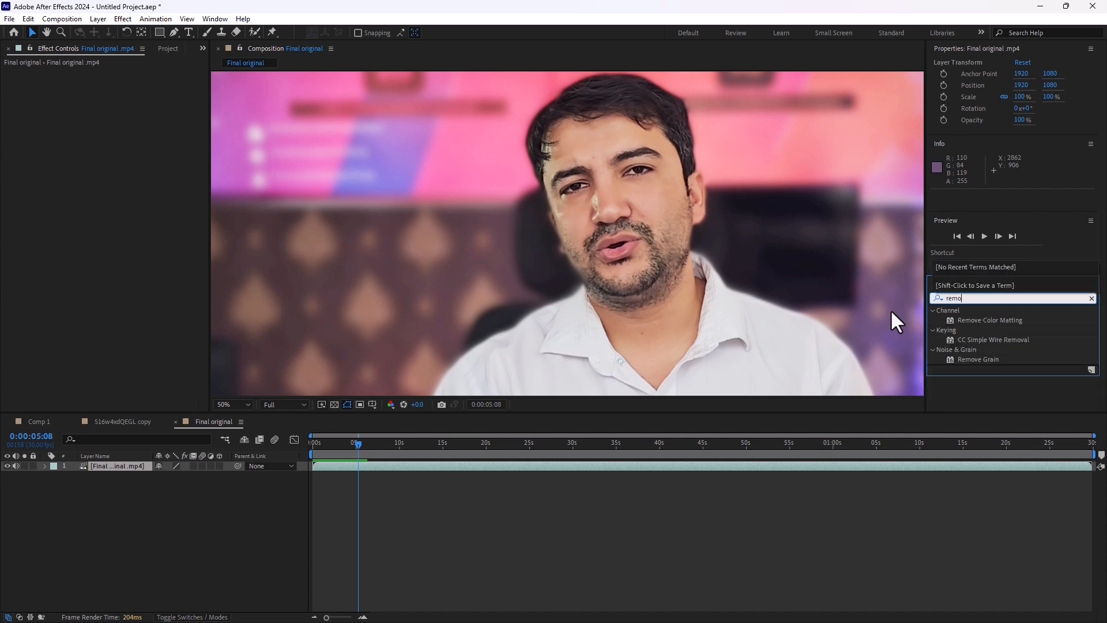
left_click_drag(959, 359, 676, 242)
left_click(152, 76)
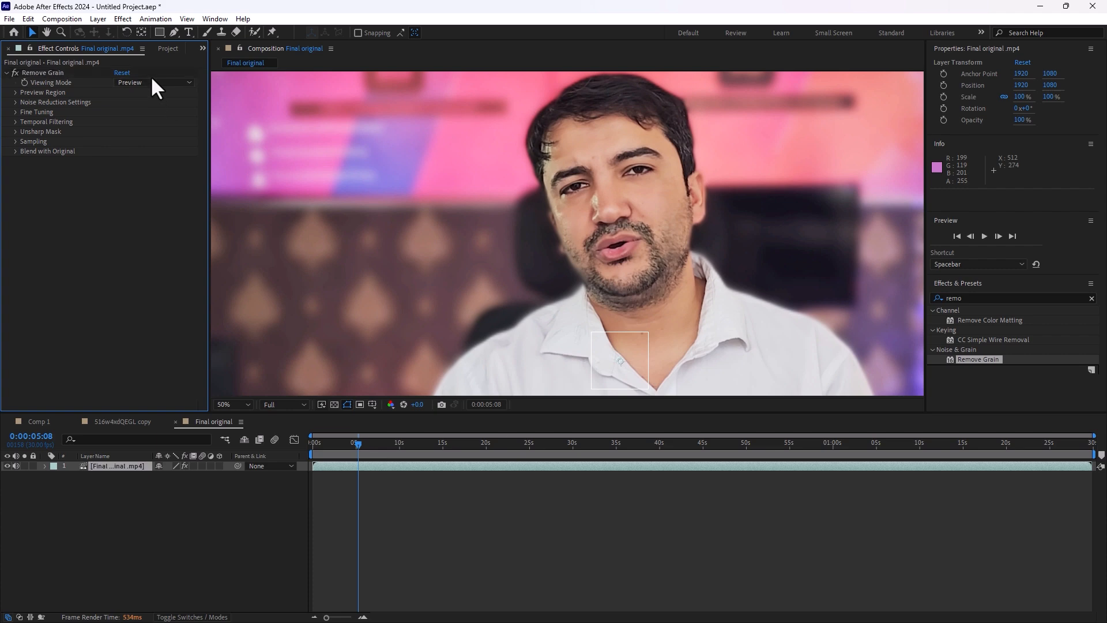
left_click(153, 84)
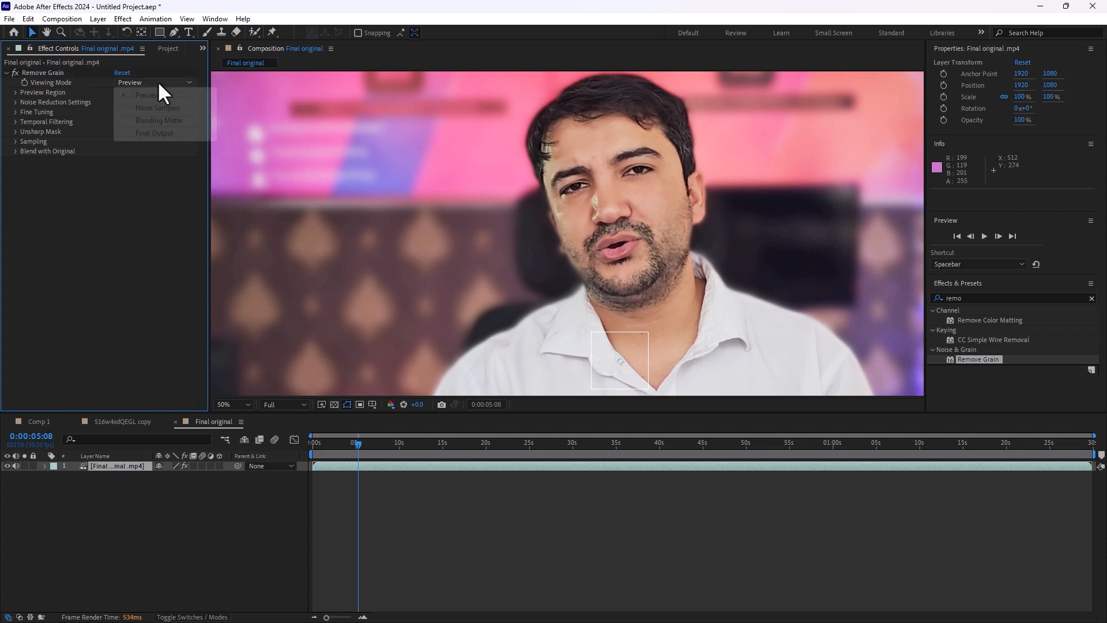
left_click(163, 136)
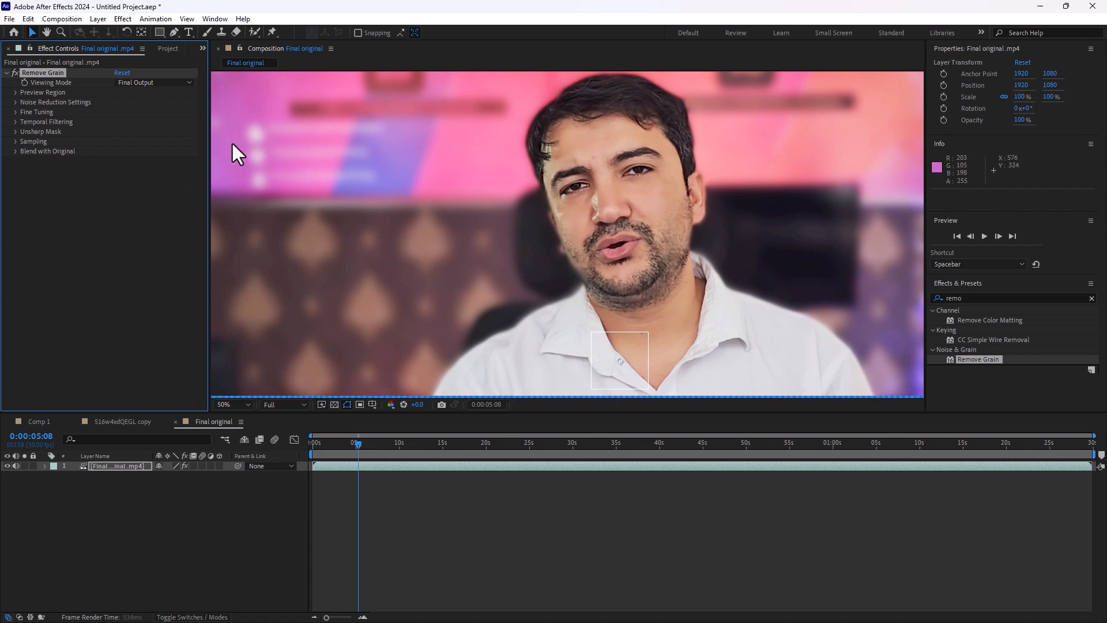
Set Remove Grain's Noise Reduction to 1.200 with Passes at 5, and remove the effect from the video layer
left_click(15, 103)
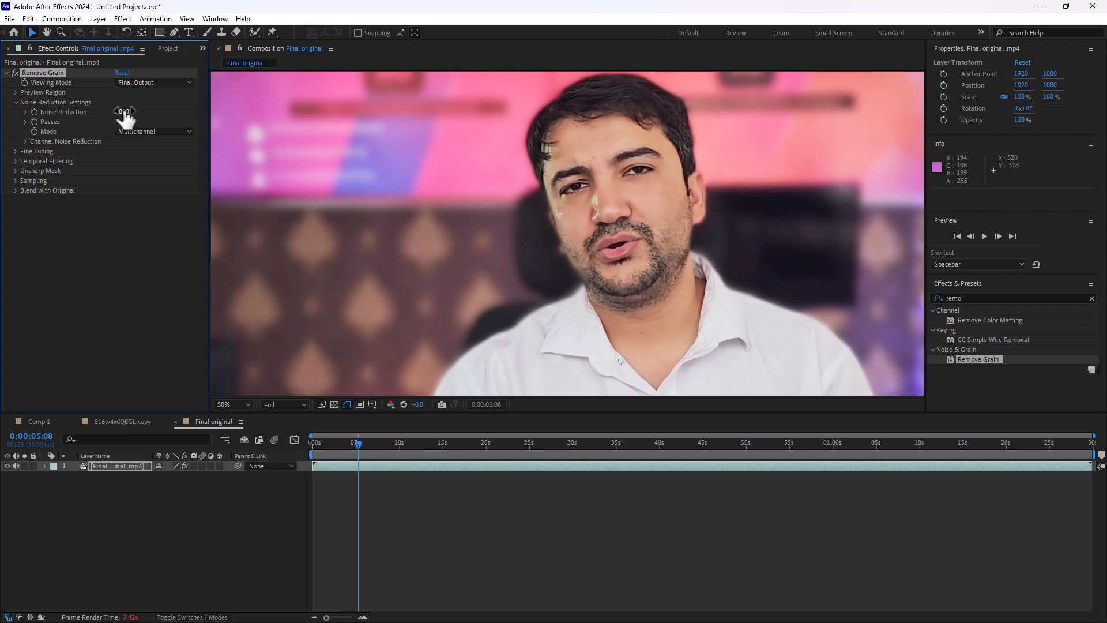
left_click_drag(126, 116, 119, 117)
left_click(115, 123)
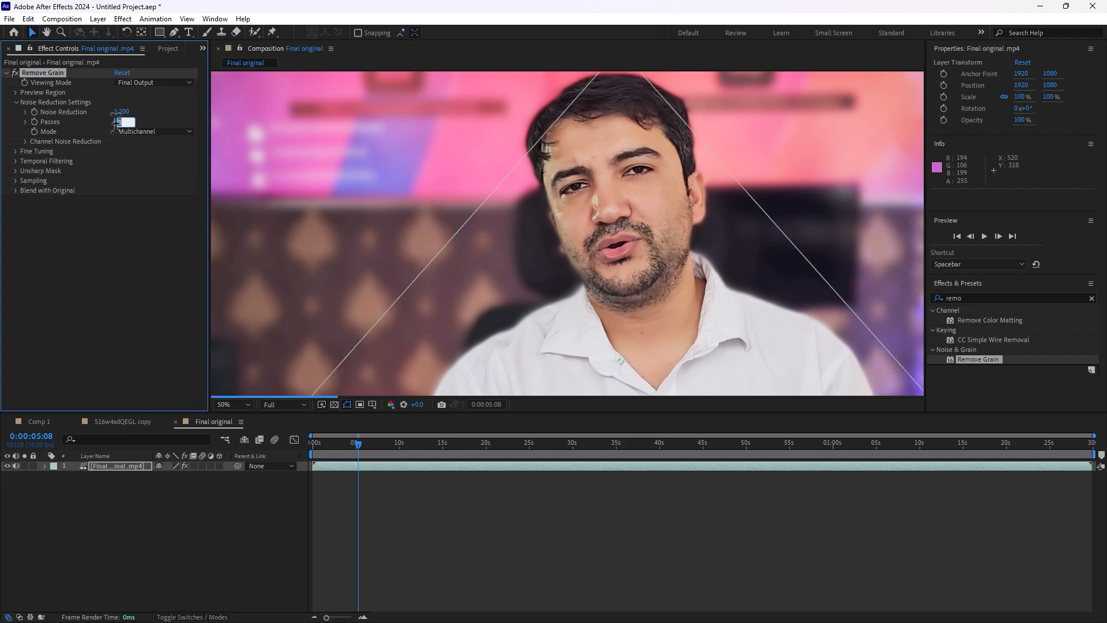
key("Return")
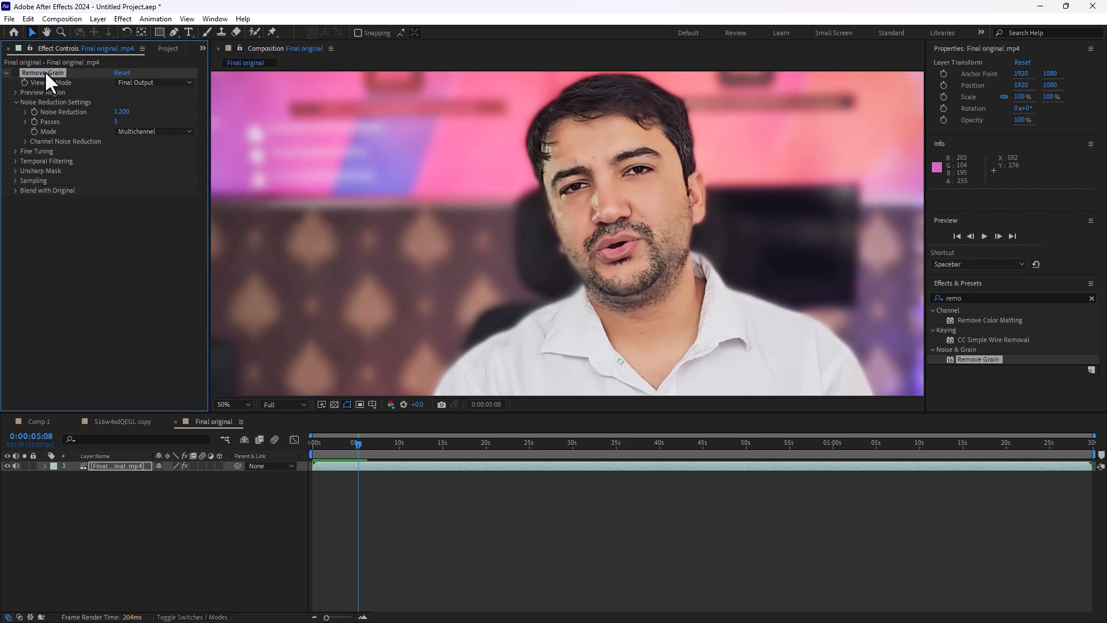
key("Delete")
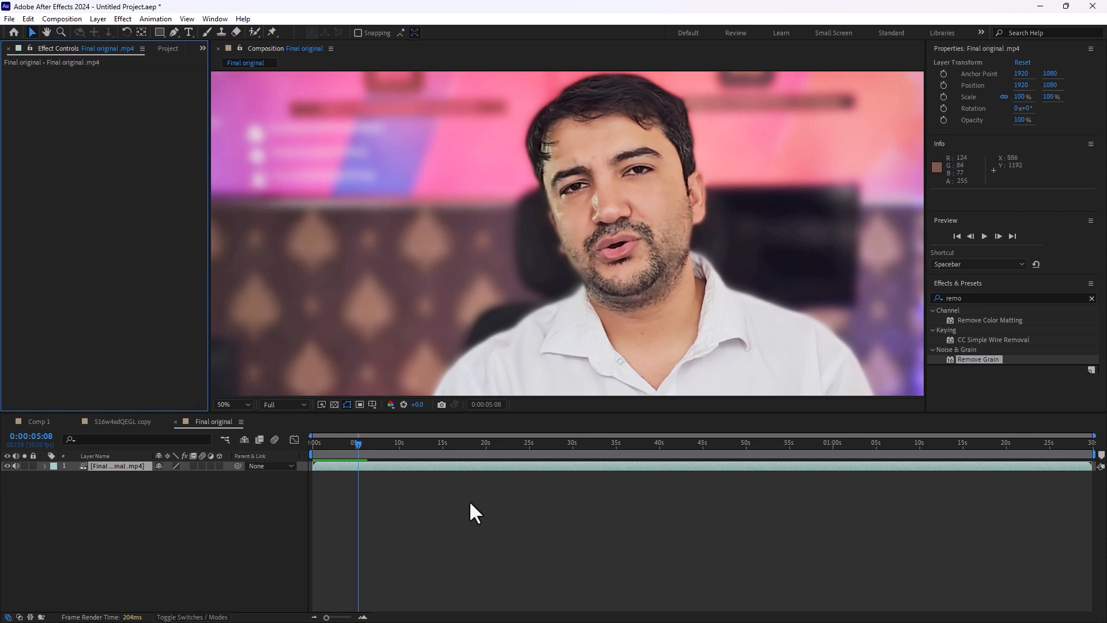
Find Add Grain by searching for "add", try it on the video layer with Viewing Mode at Final Output, and remove it
left_click_drag(989, 298, 895, 300)
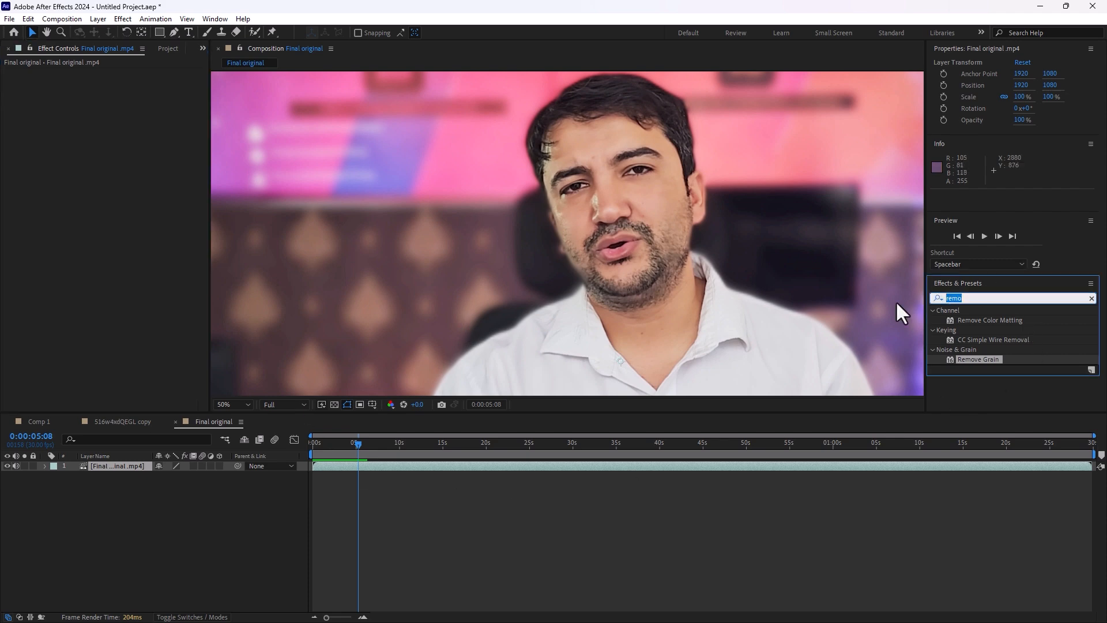
type("add")
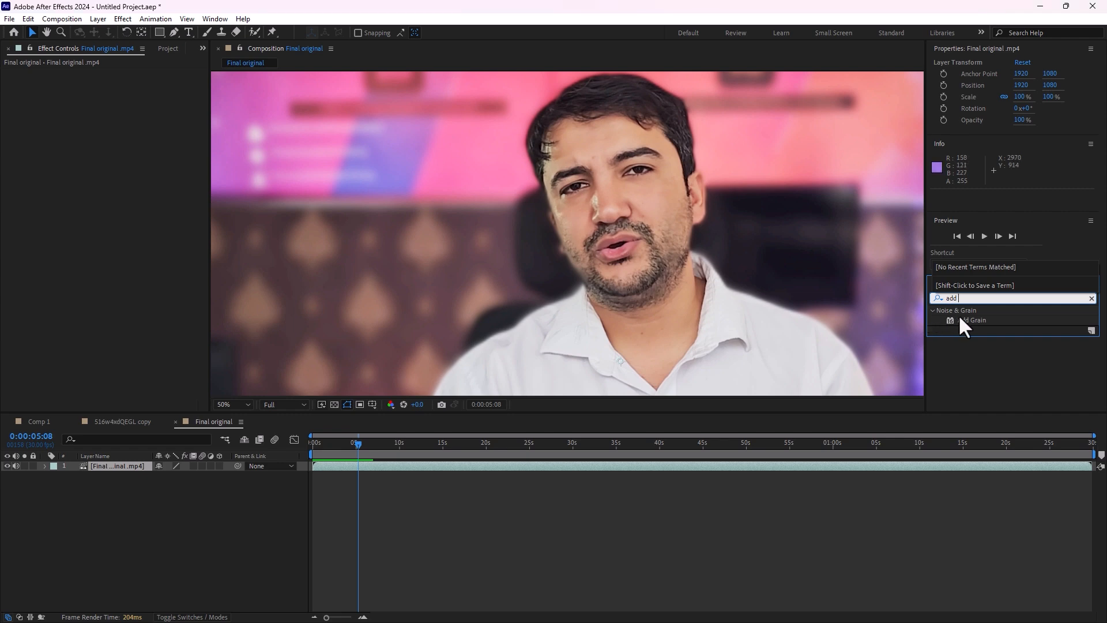
left_click_drag(960, 320, 639, 257)
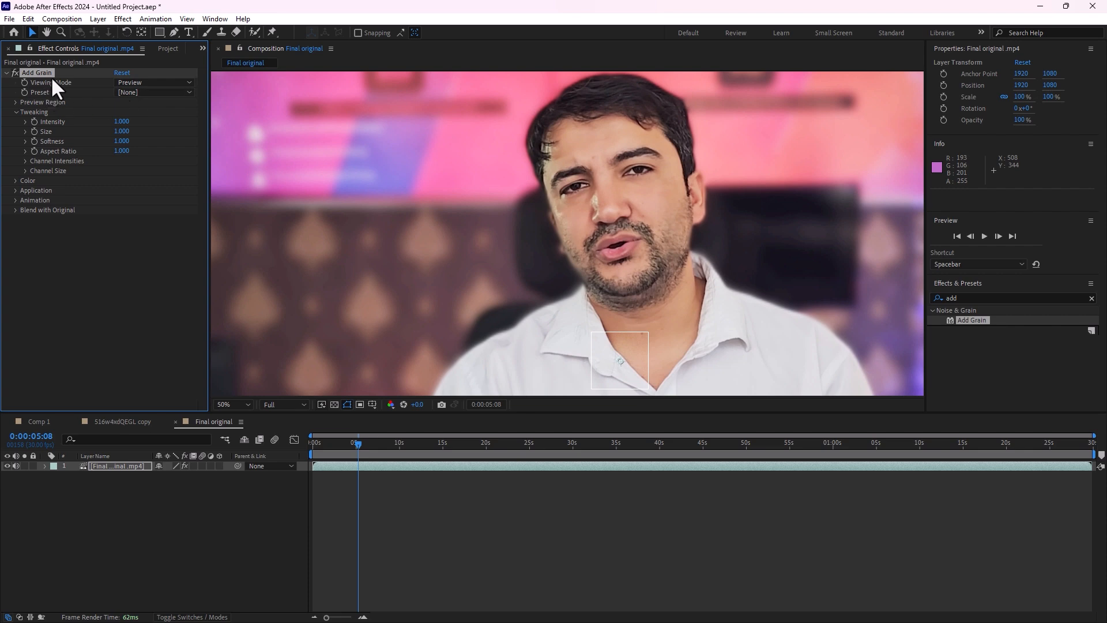
left_click(169, 83)
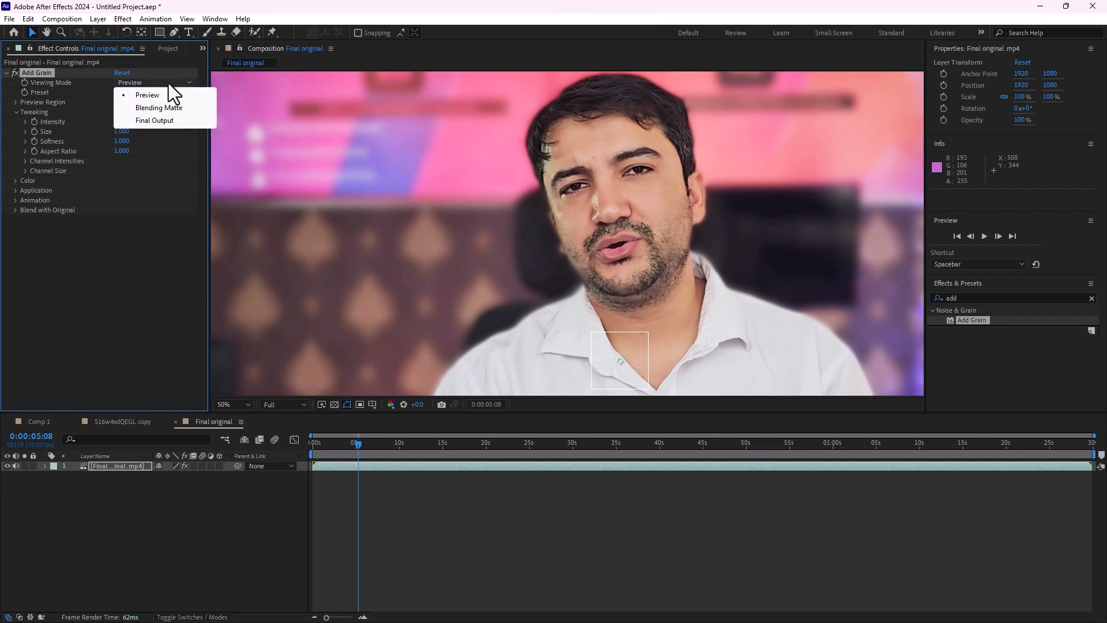
left_click(161, 120)
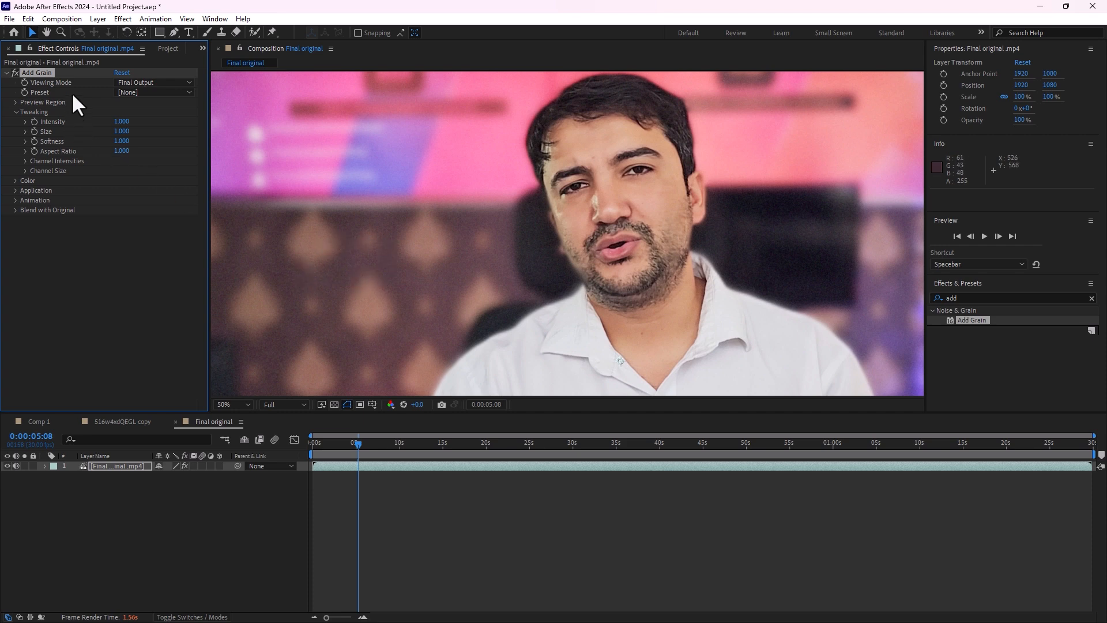
key("Delete")
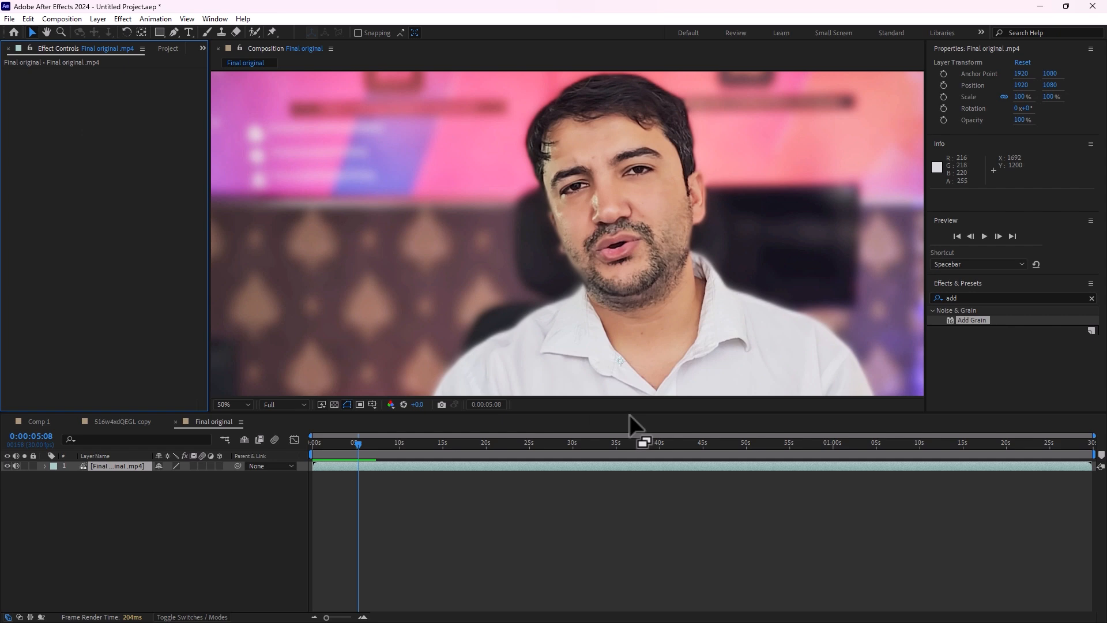
Find Dust & Scratches by searching for "dust" and apply it to the video layer
left_click_drag(628, 414, 968, 482)
left_click(982, 297)
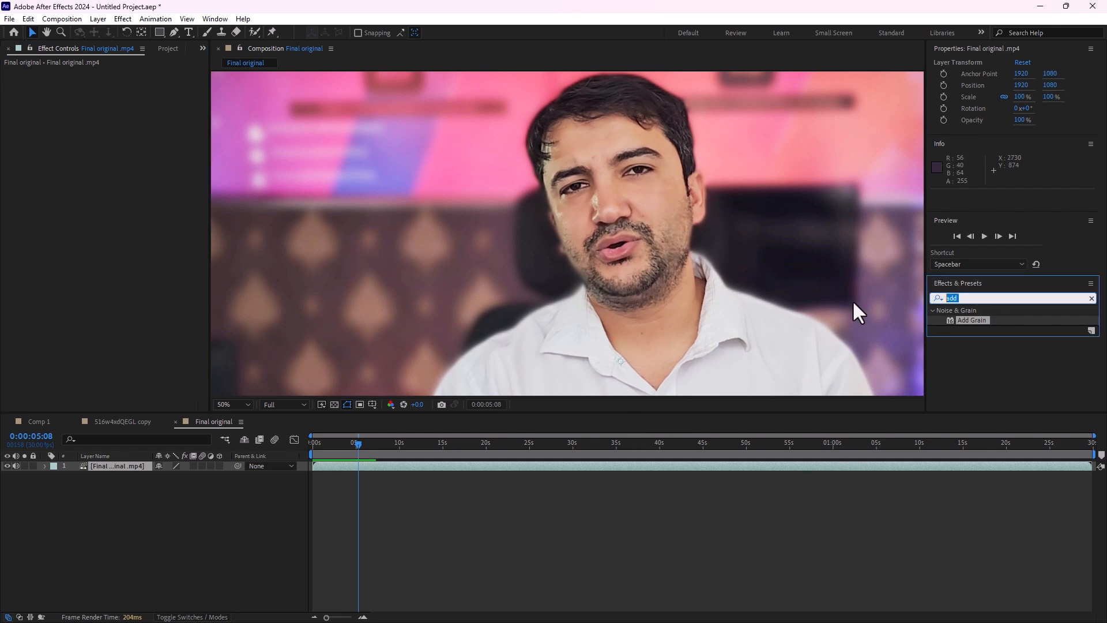
type("dust")
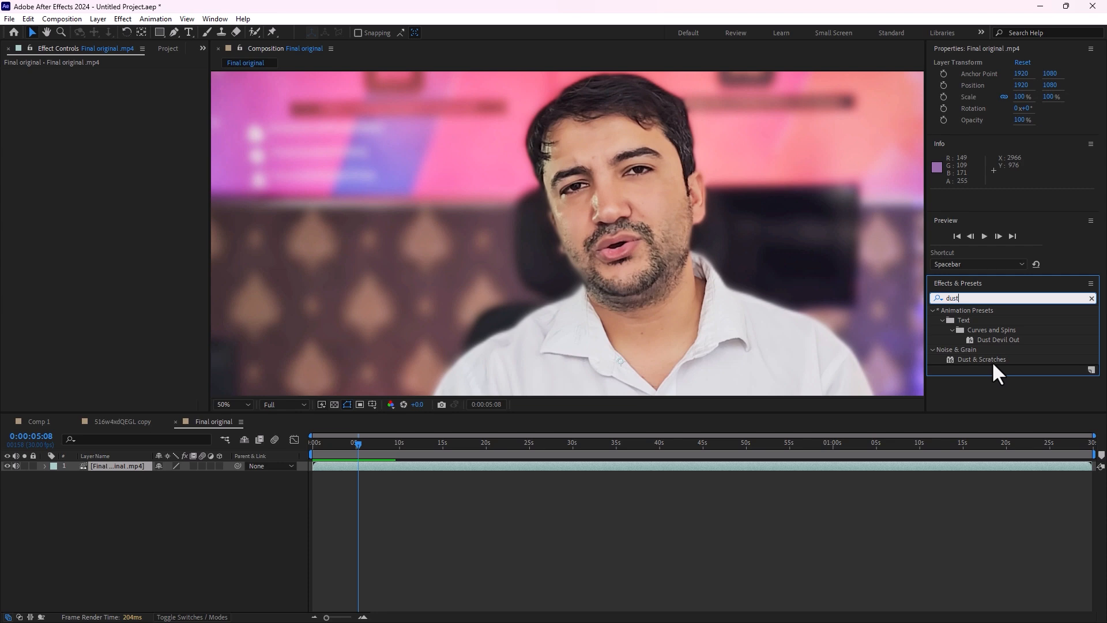
left_click_drag(990, 360, 608, 258)
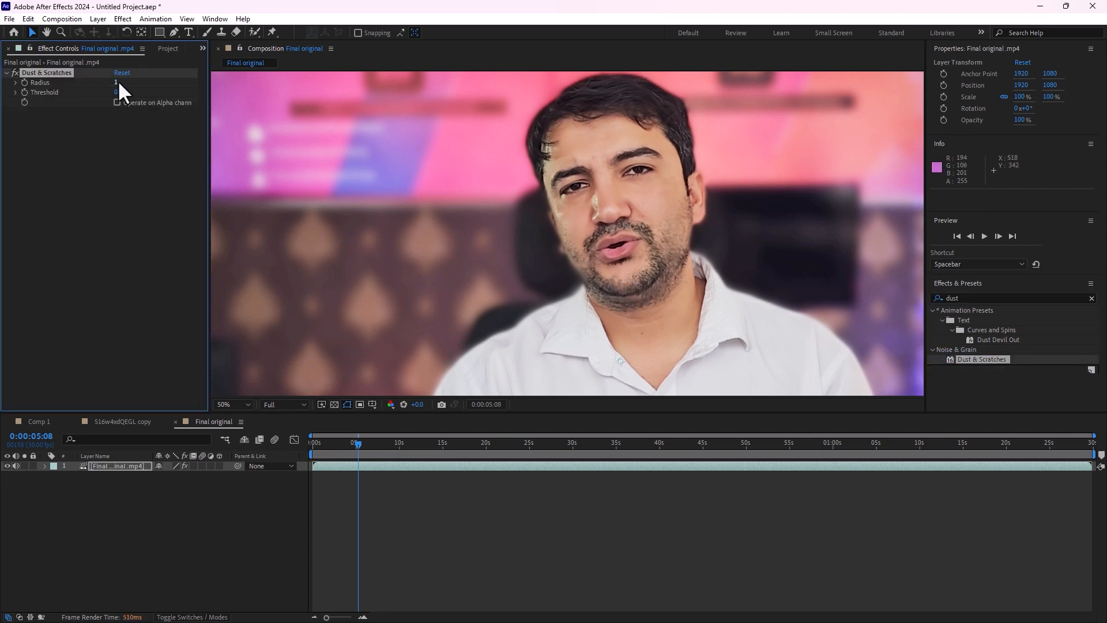
Set Dust & Scratches to a Radius of 18 and a Threshold of 56.1, and remove the effect from the video layer
left_click_drag(116, 82, 132, 84)
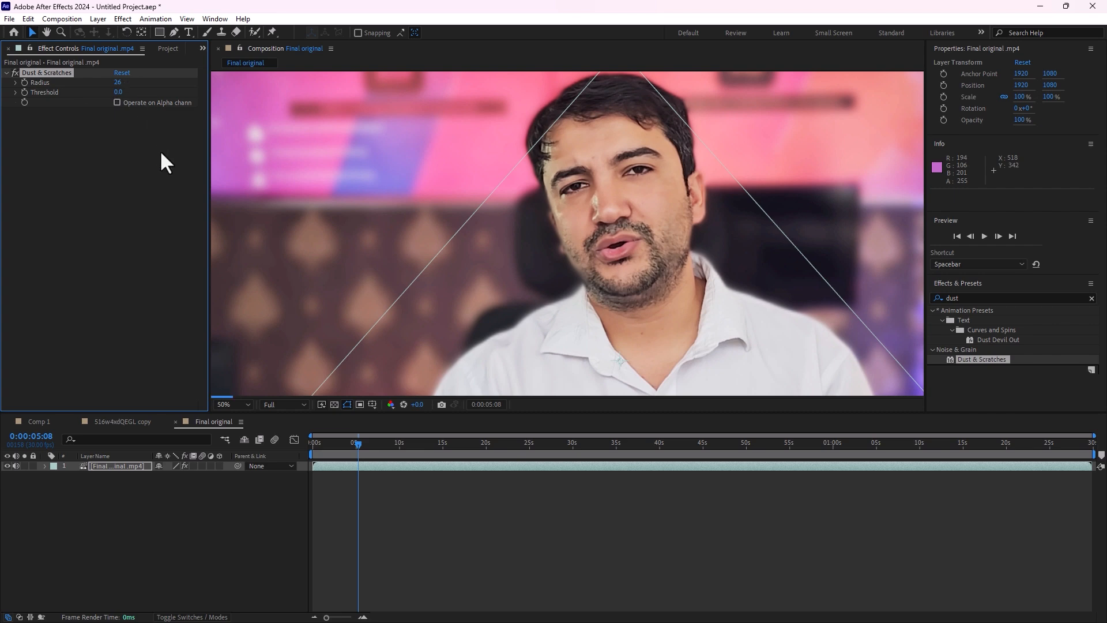
left_click_drag(118, 81, 138, 92)
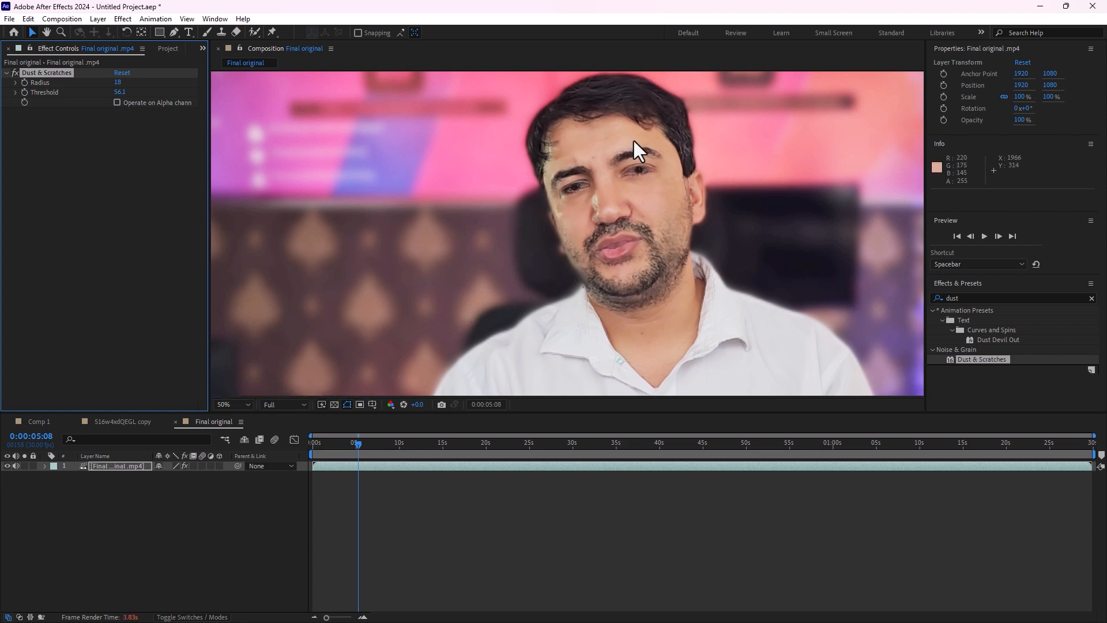
scroll(633, 153, "down", 2)
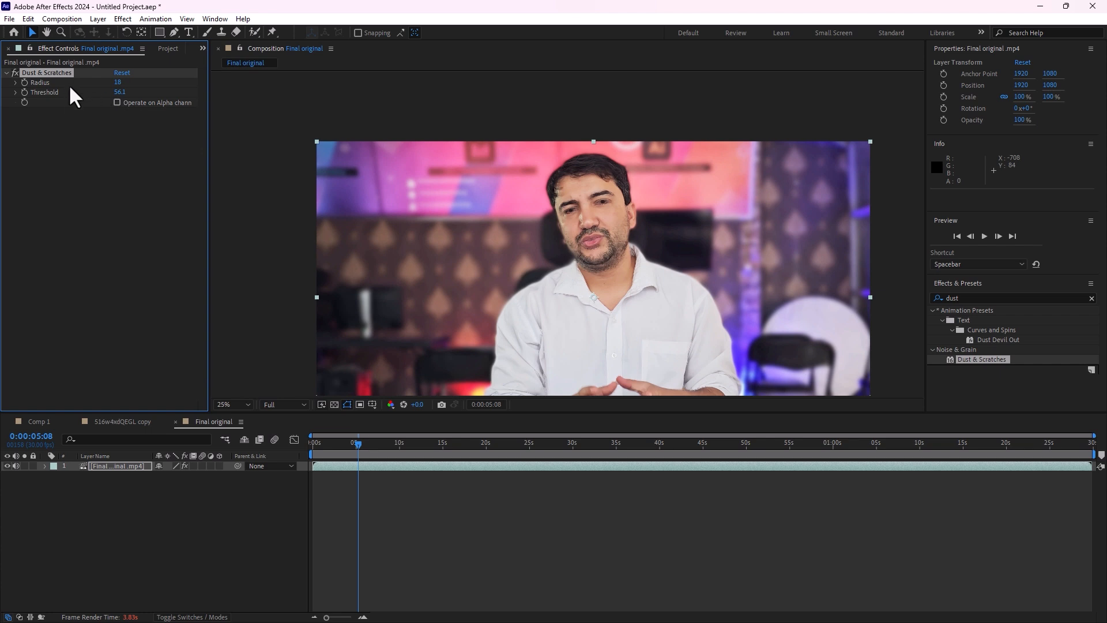
key("Delete")
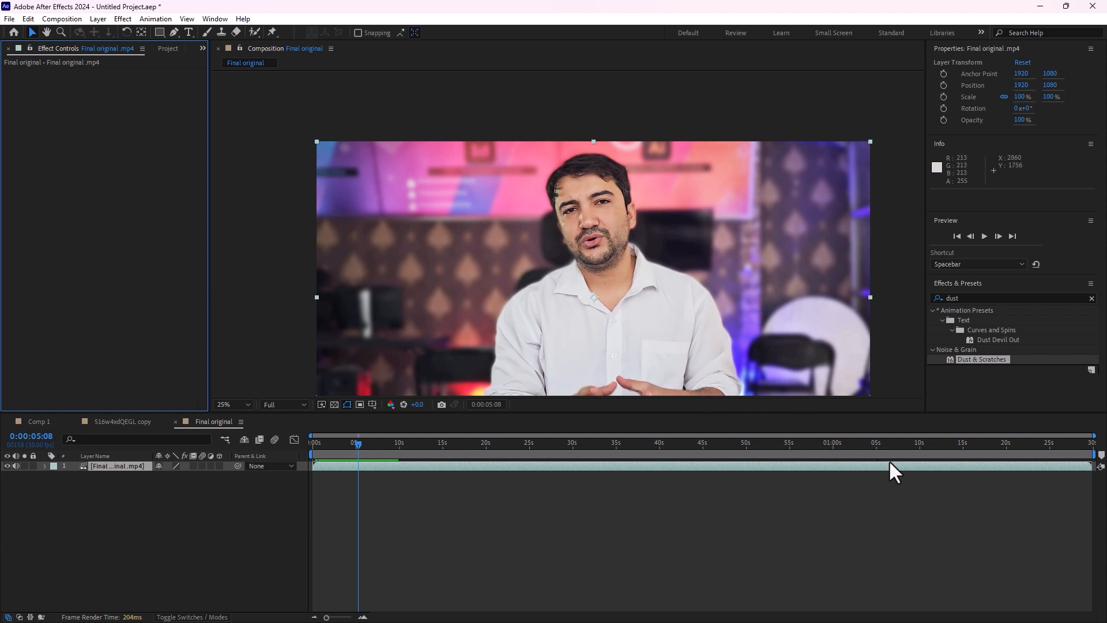
Find Basic 3D by searching for "basi" and apply it to the video layer
left_click(980, 290)
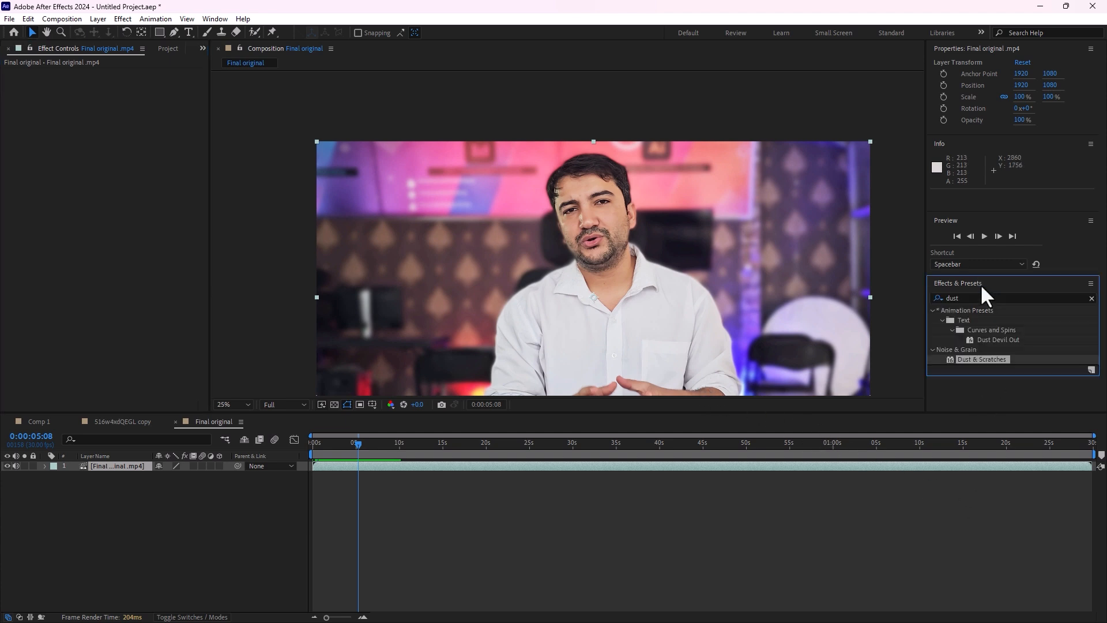
left_click(979, 298)
type("ba")
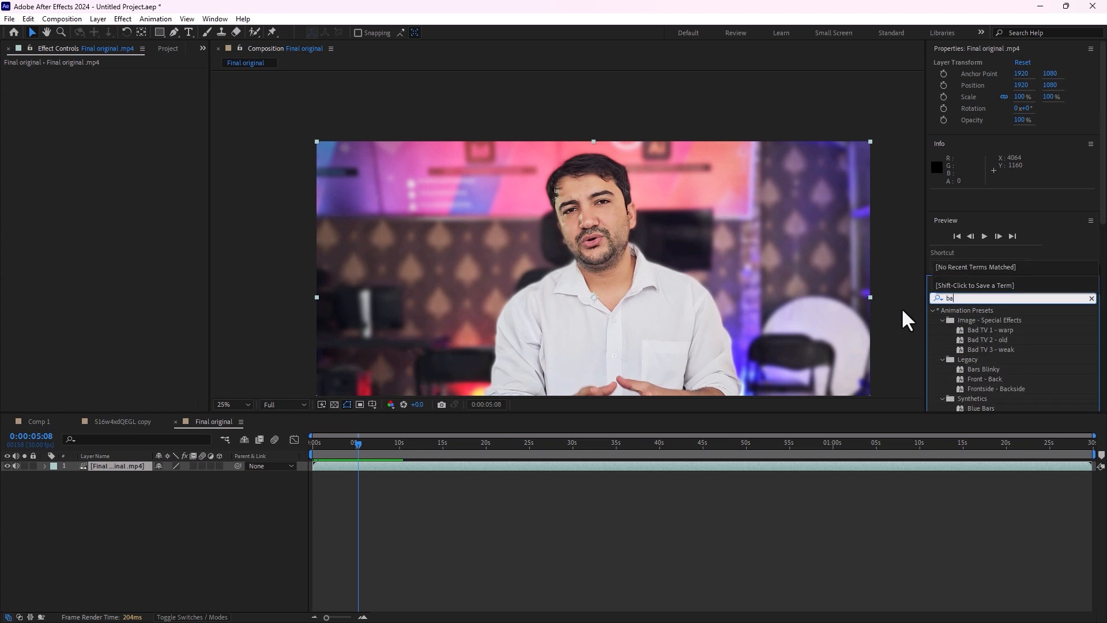
type("si")
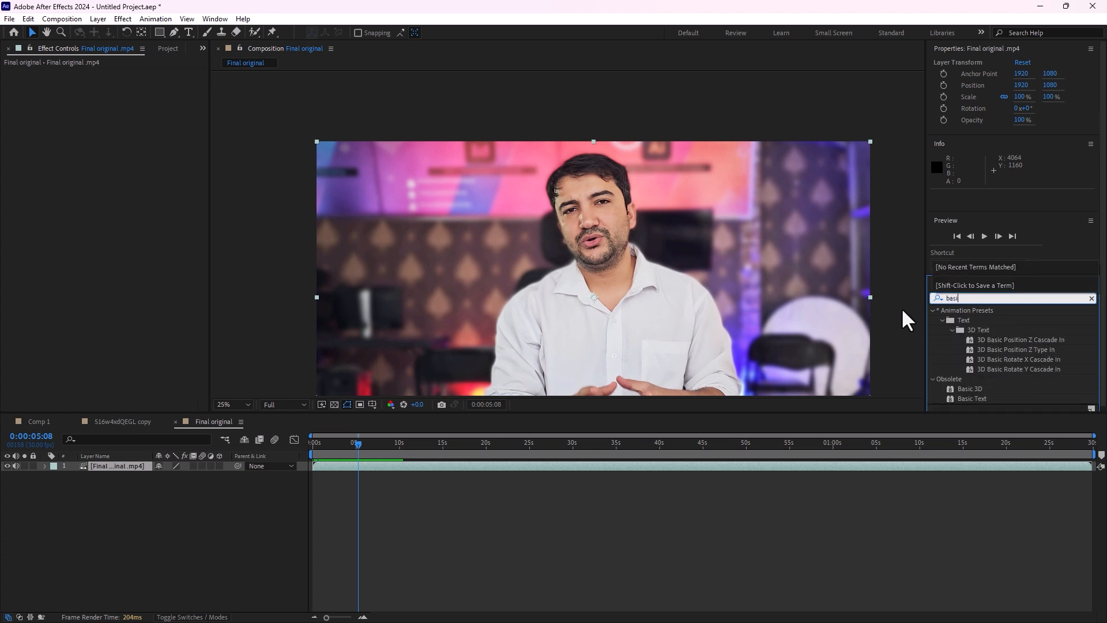
double_click(961, 388)
key("comma")
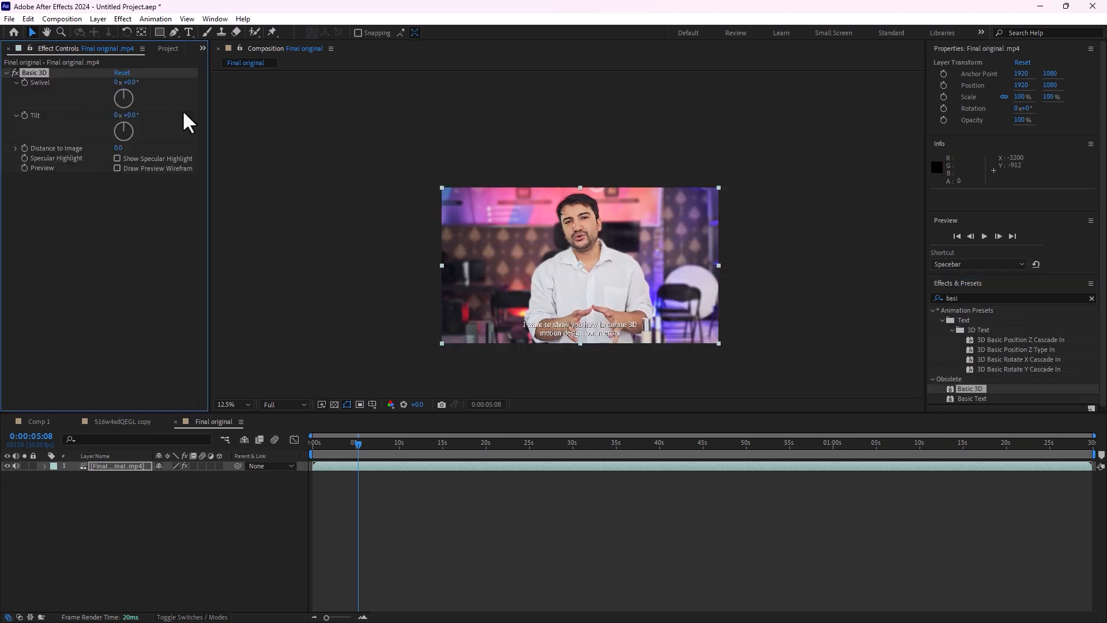
Set Basic 3D's Swivel to 22° and Tilt to -20°
left_click_drag(128, 83, 119, 119)
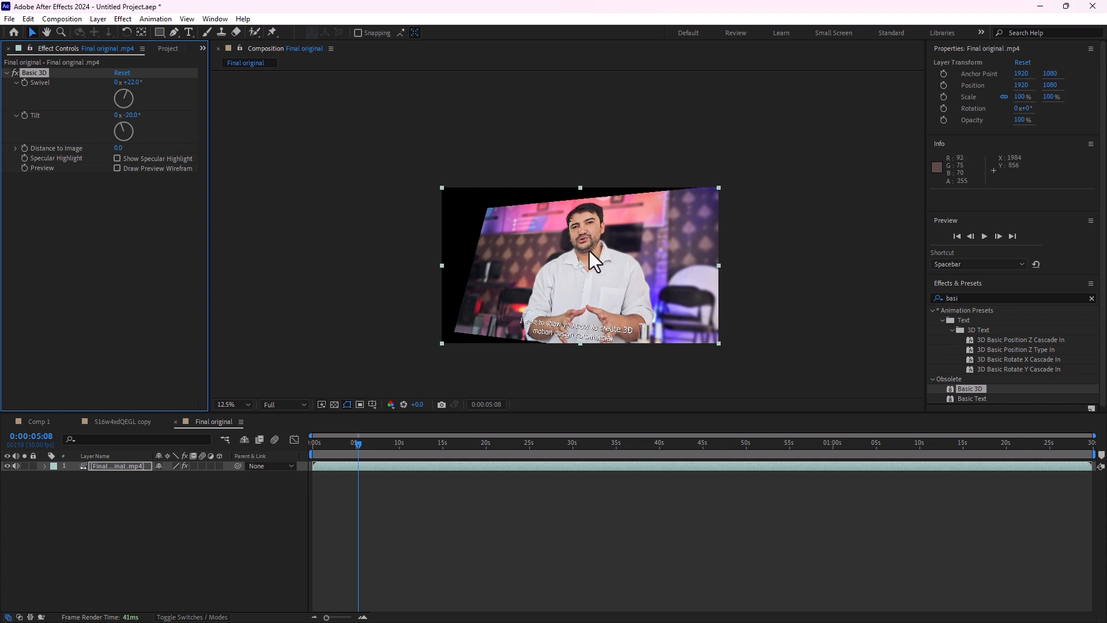
scroll(589, 251, "up", 2)
key("h")
left_click_drag(588, 248, 574, 183)
key("v")
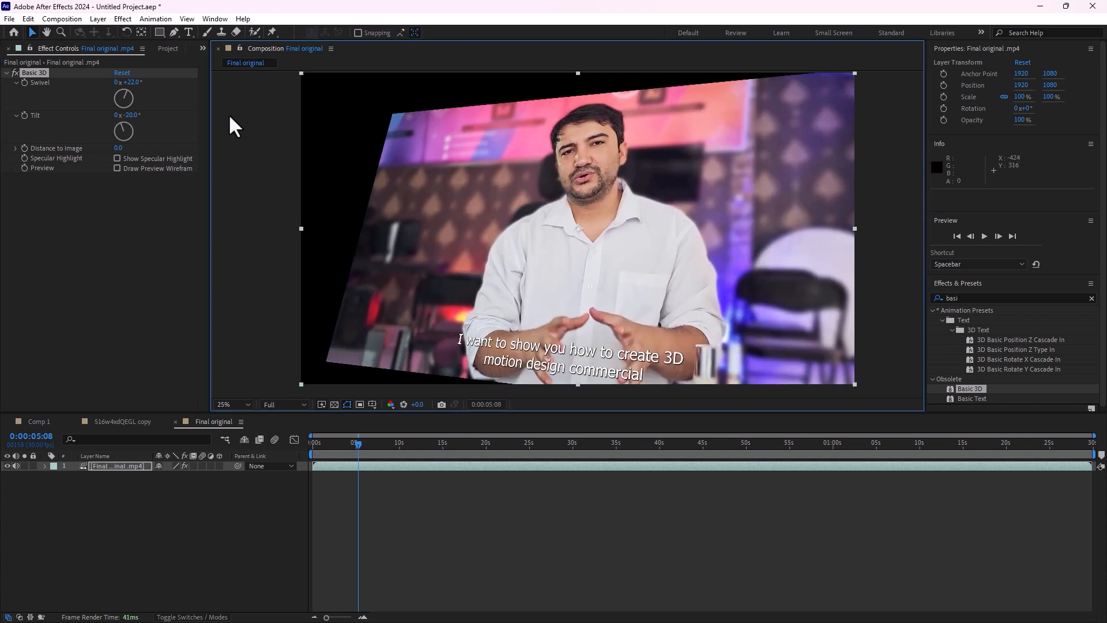
Try Basic 3D with Distance to Image at 28, Swivel at -28° and Tilt at -16°, and remove the effect
left_click_drag(121, 153, 140, 155)
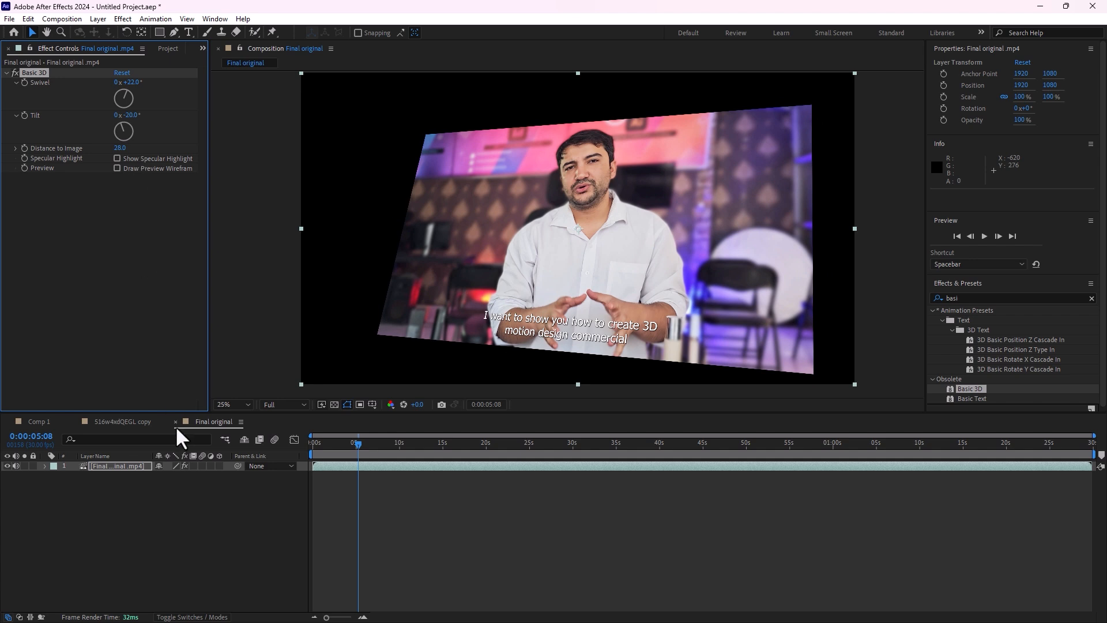
left_click_drag(127, 82, 130, 118)
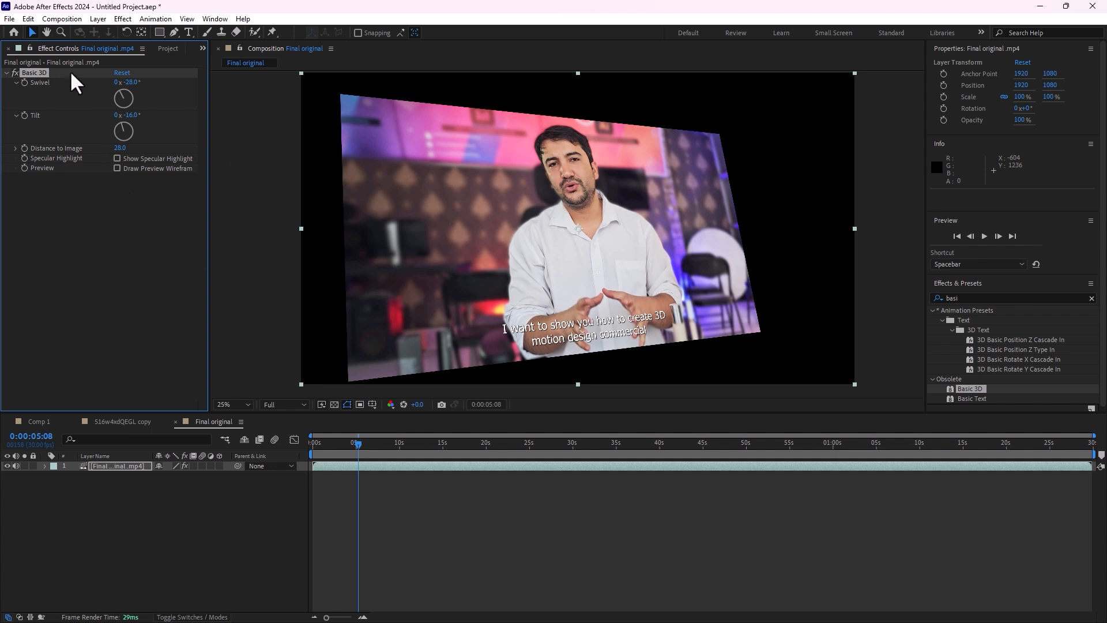
key("Delete")
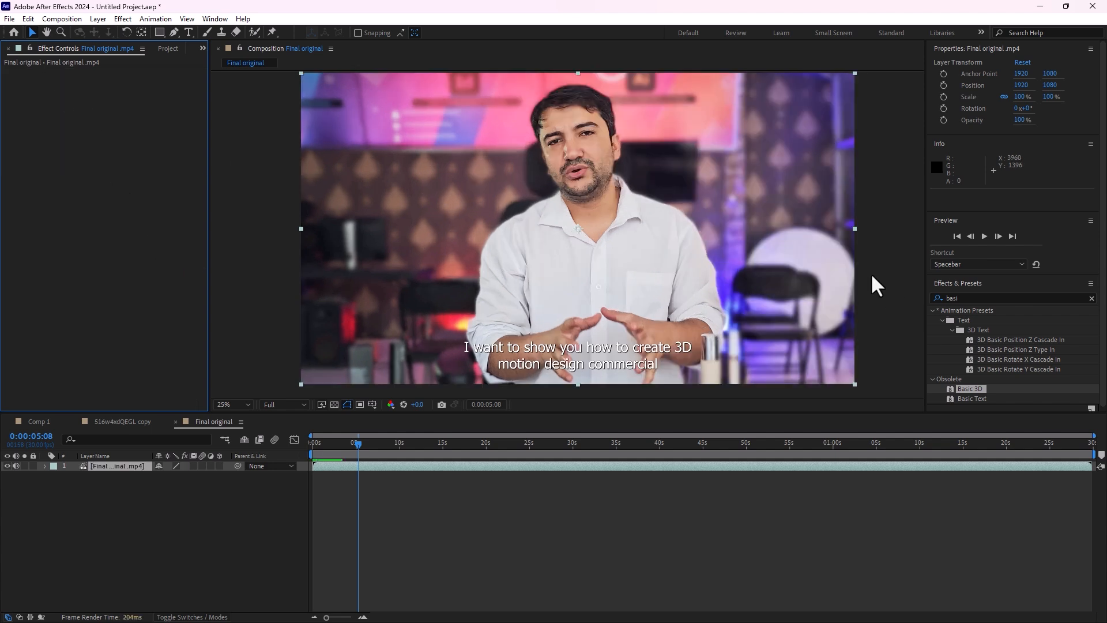
Find the Lightning effect by searching for "light" and apply it to the video layer
left_click(926, 301)
key("BackSpace")
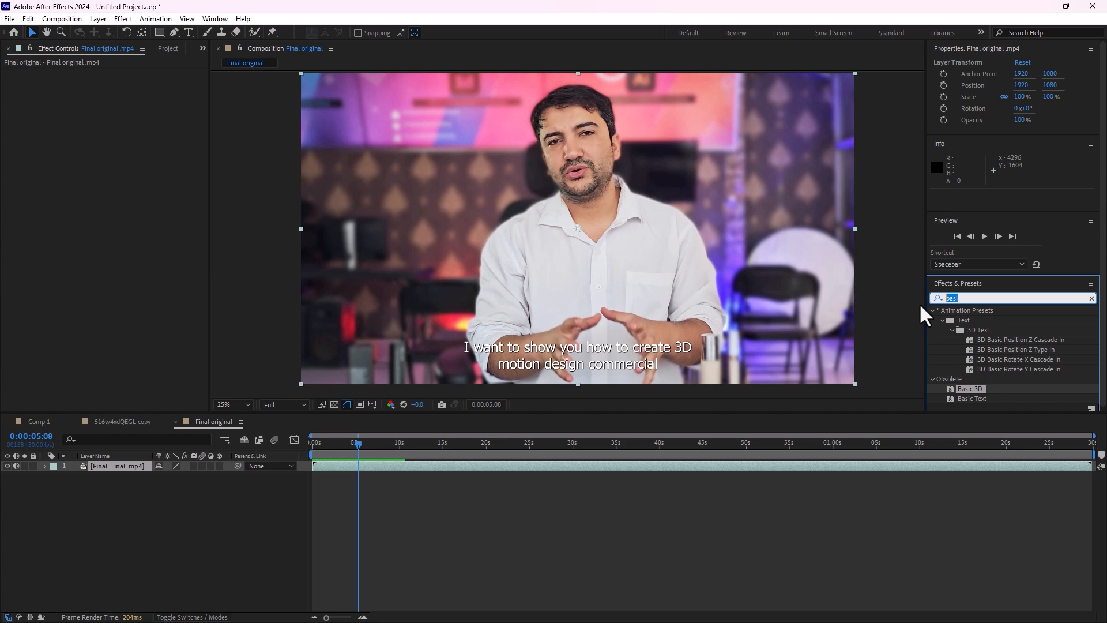
type("lihg")
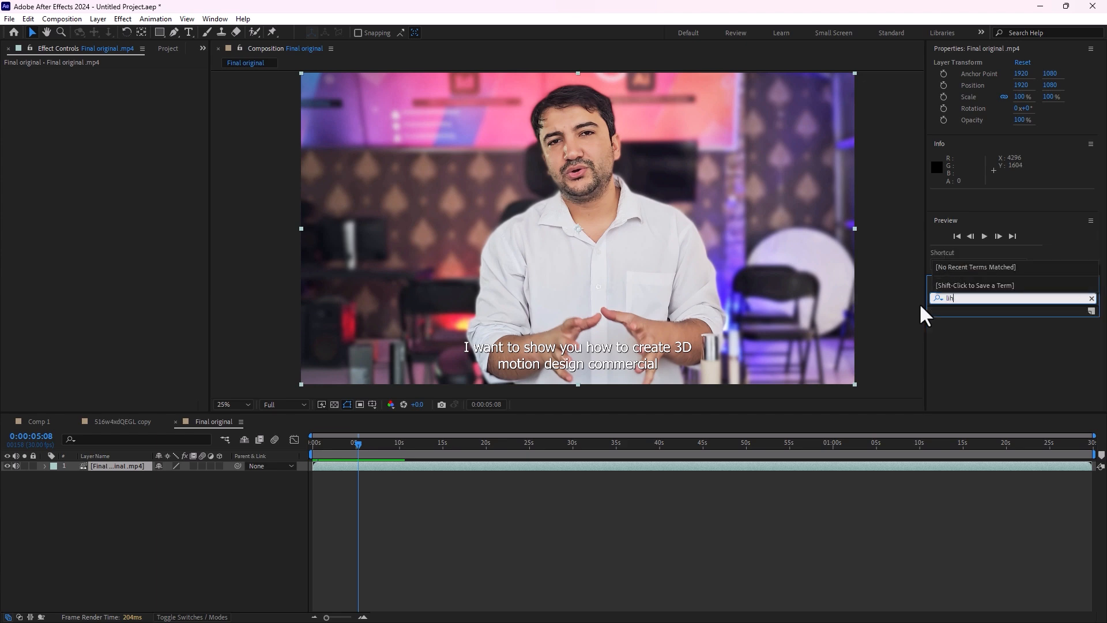
key("BackSpace")
type("gt")
key("BackSpace")
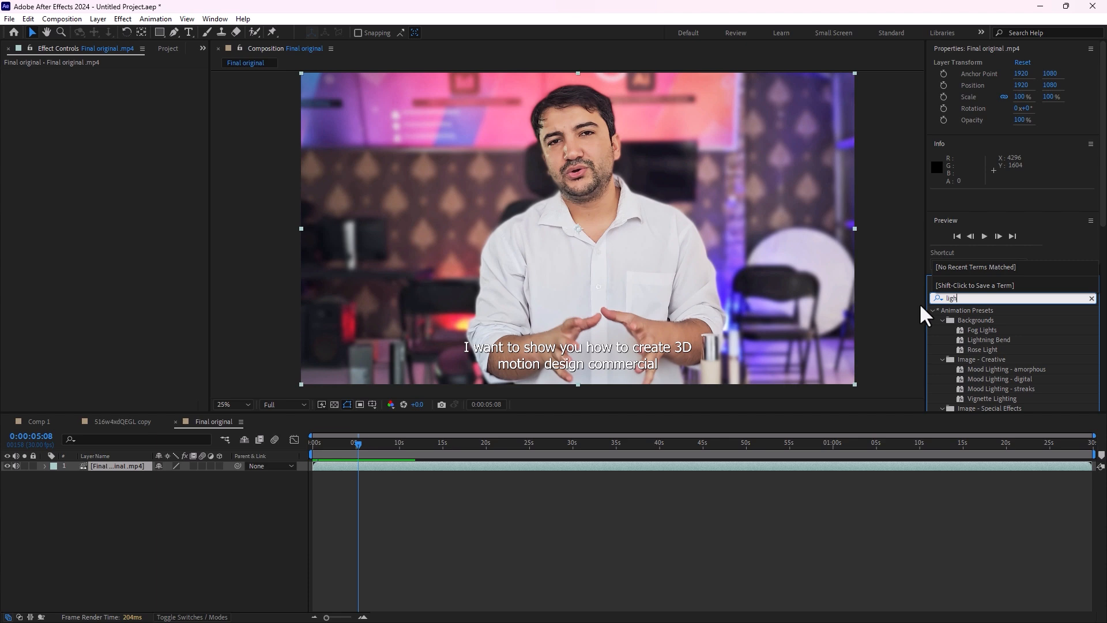
type("in")
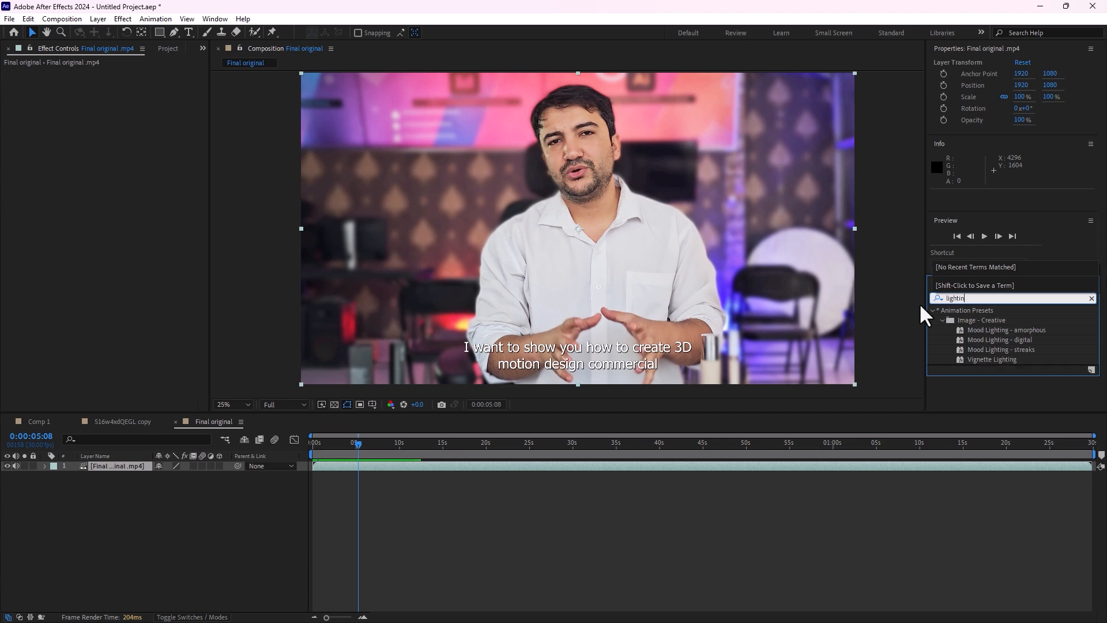
key("BackSpace")
key("BackSpace")
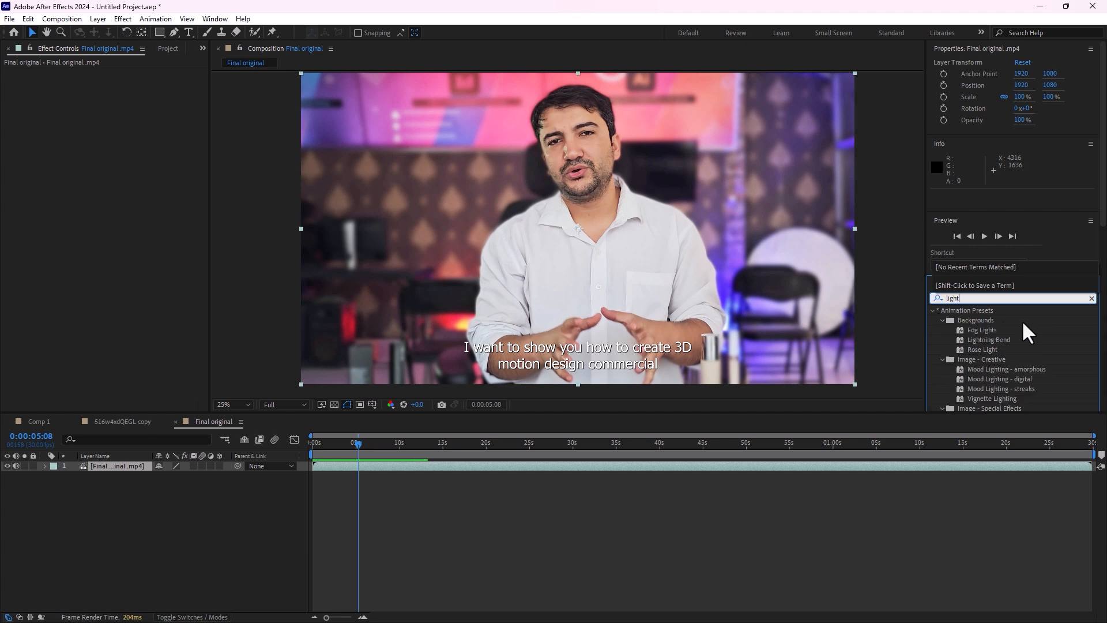
scroll(1024, 345, "down", 10)
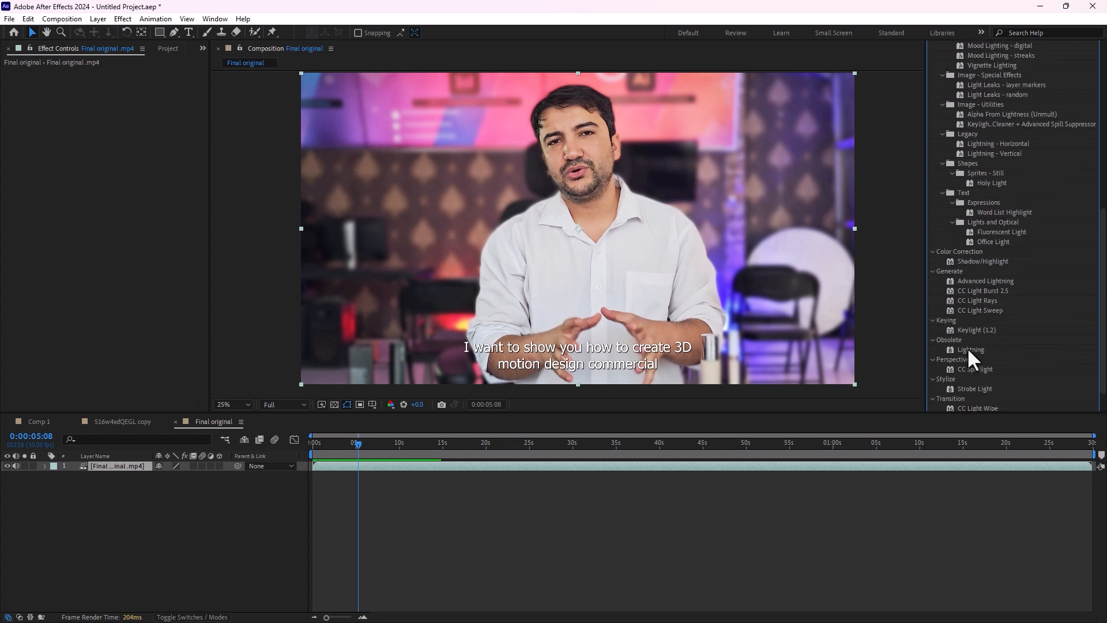
left_click_drag(967, 348, 669, 295)
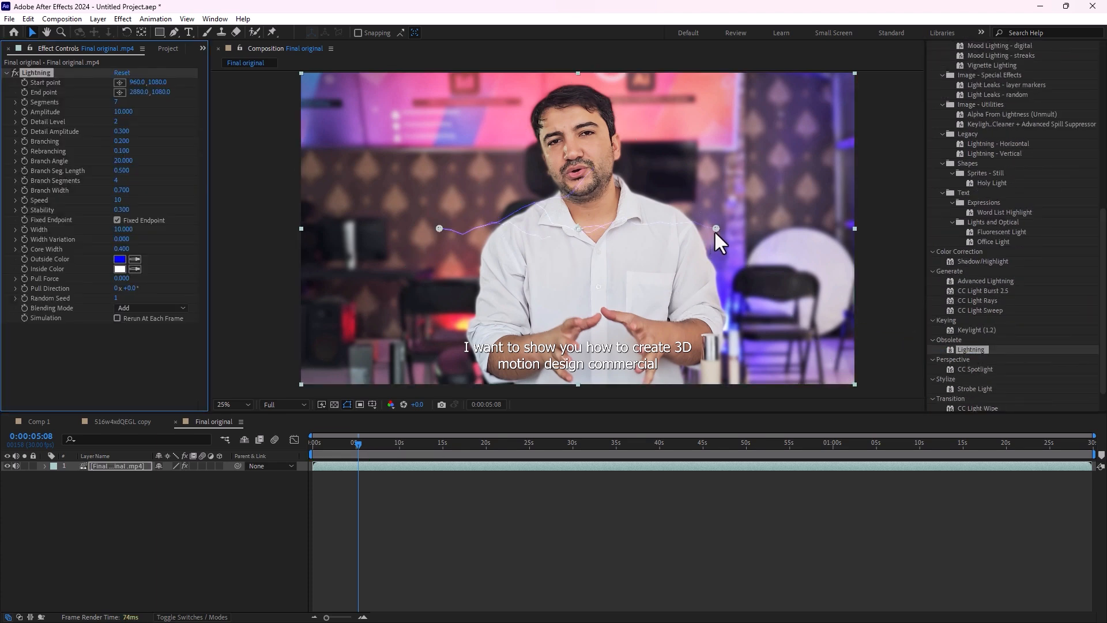
Preview Lightning at 0:00:04:22 with its start point at 2300, 1784 and end point at 3784, 28, and remove the effect
left_click_drag(715, 229, 849, 79)
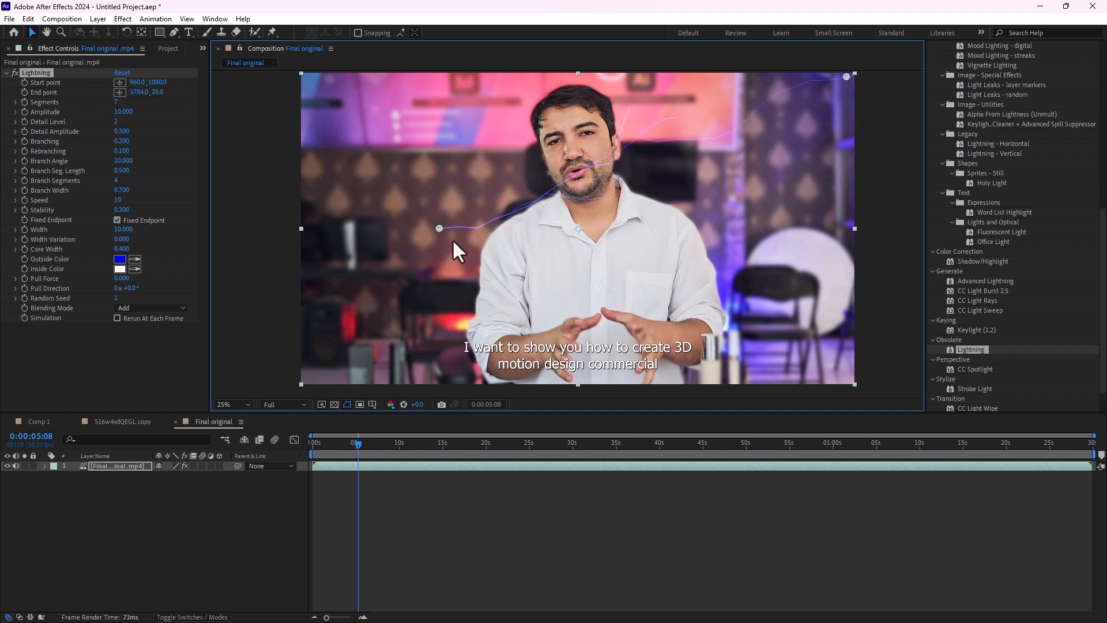
left_click_drag(440, 229, 632, 331)
left_click_drag(364, 447, 352, 441)
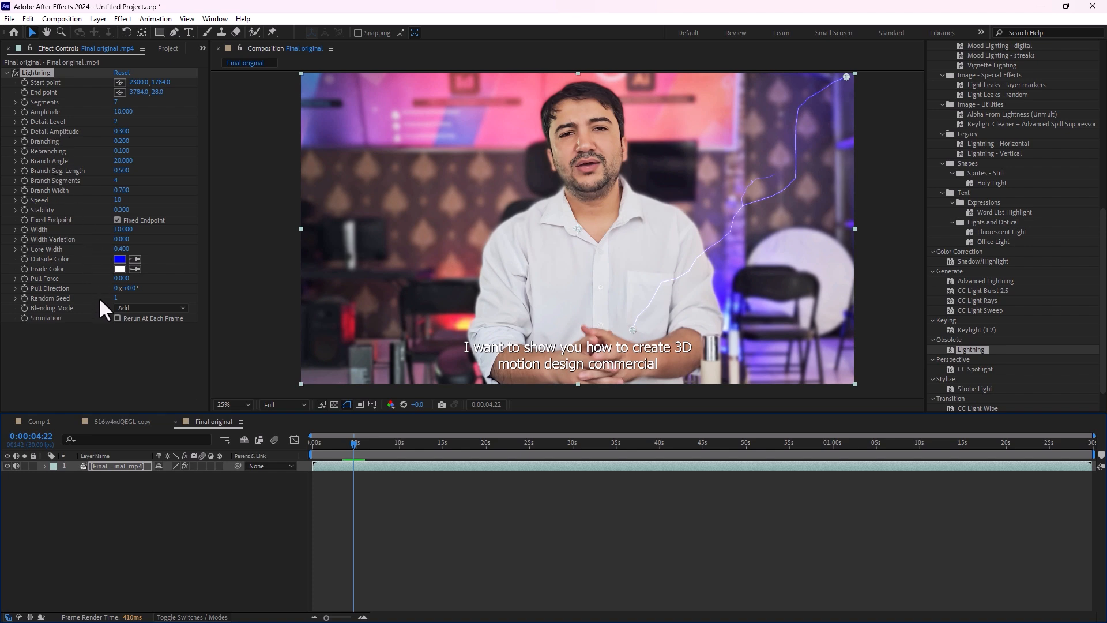
left_click(27, 71)
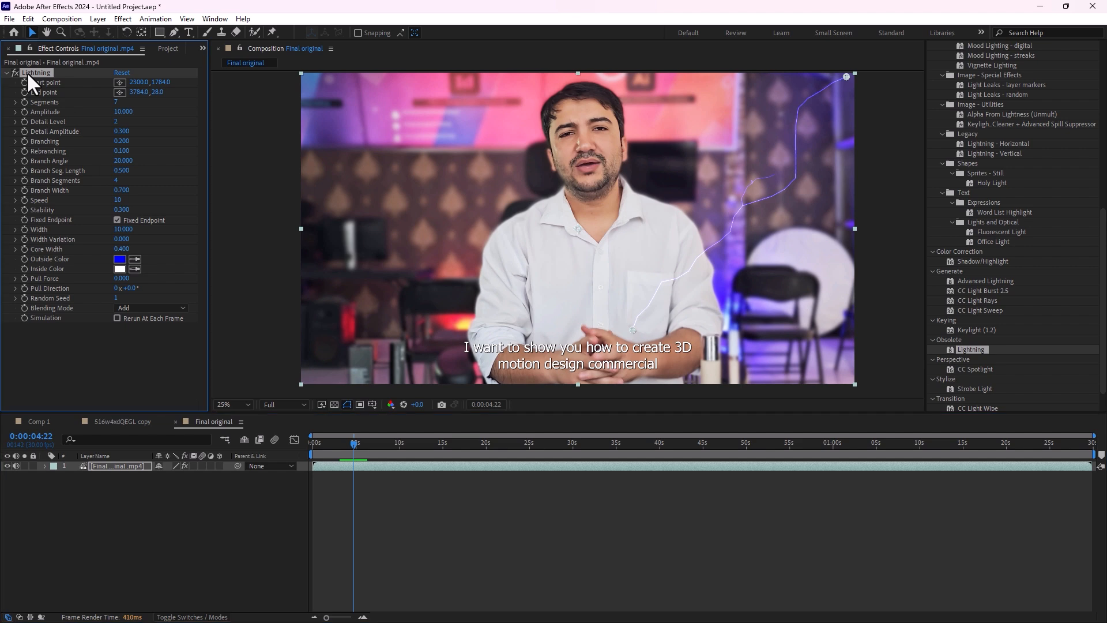
key("Delete")
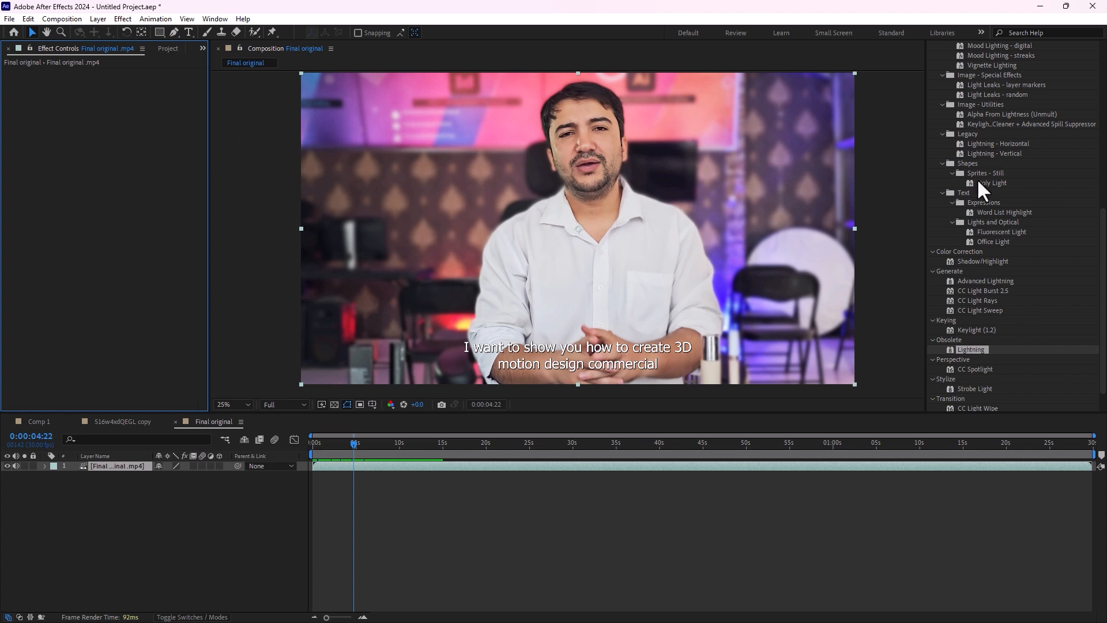
Add a text layer reading "Shadow" over the speaker's shirt in the video
scroll(986, 185, "up", 5)
left_click(975, 149)
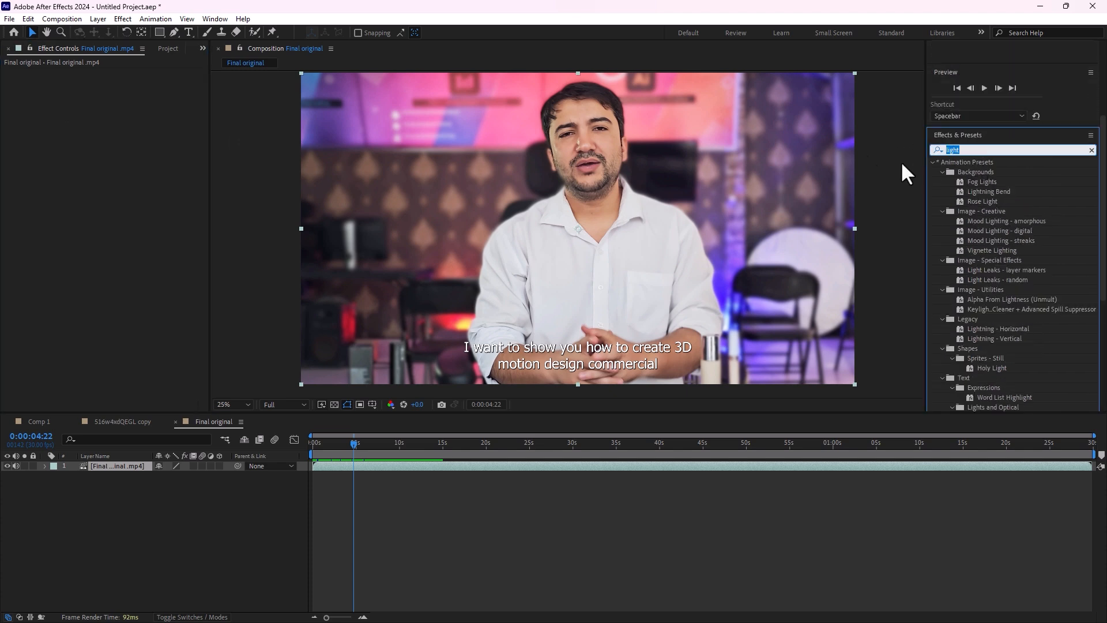
left_click(188, 32)
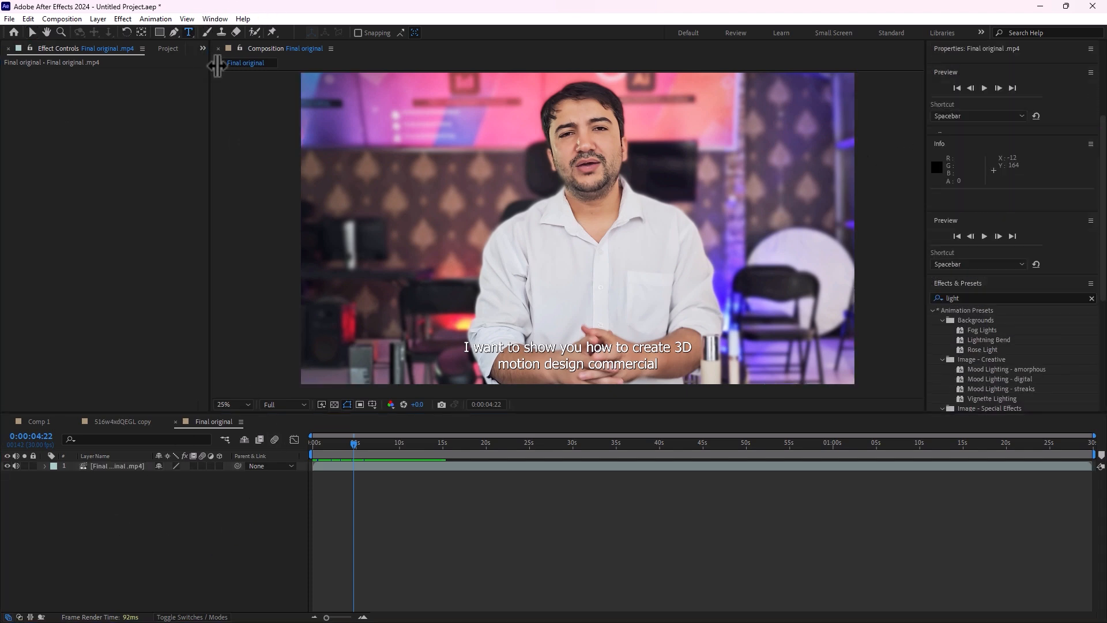
left_click(575, 282)
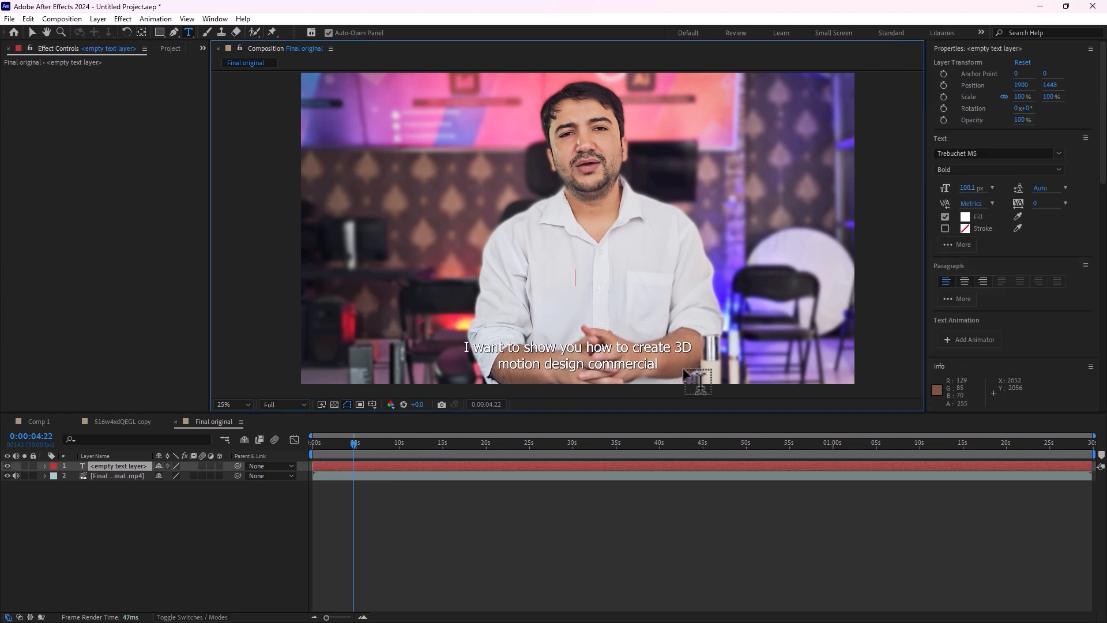
type("S")
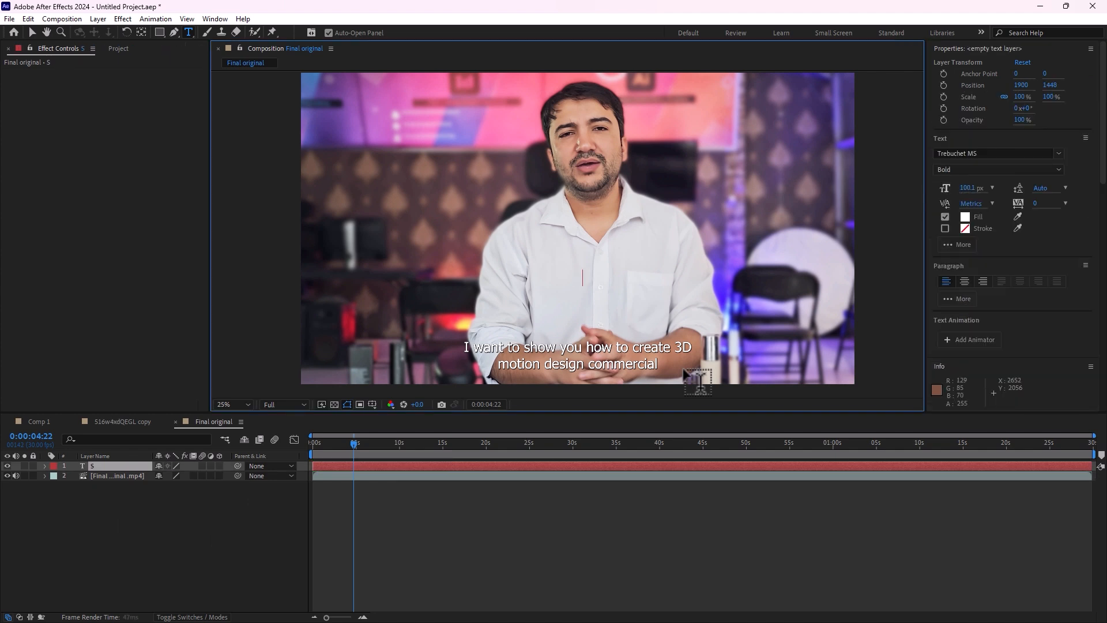
type("hadow")
Set the fill colour of the whole "Shadow" text to dark red, A60707
key("ctrl+a")
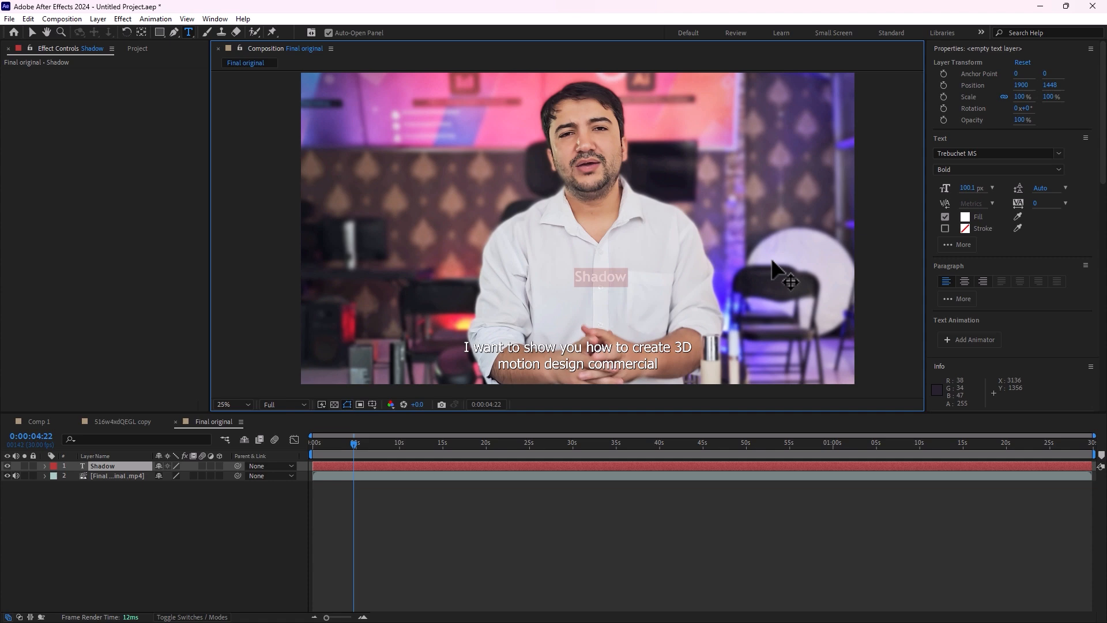
left_click(964, 219)
left_click(684, 360)
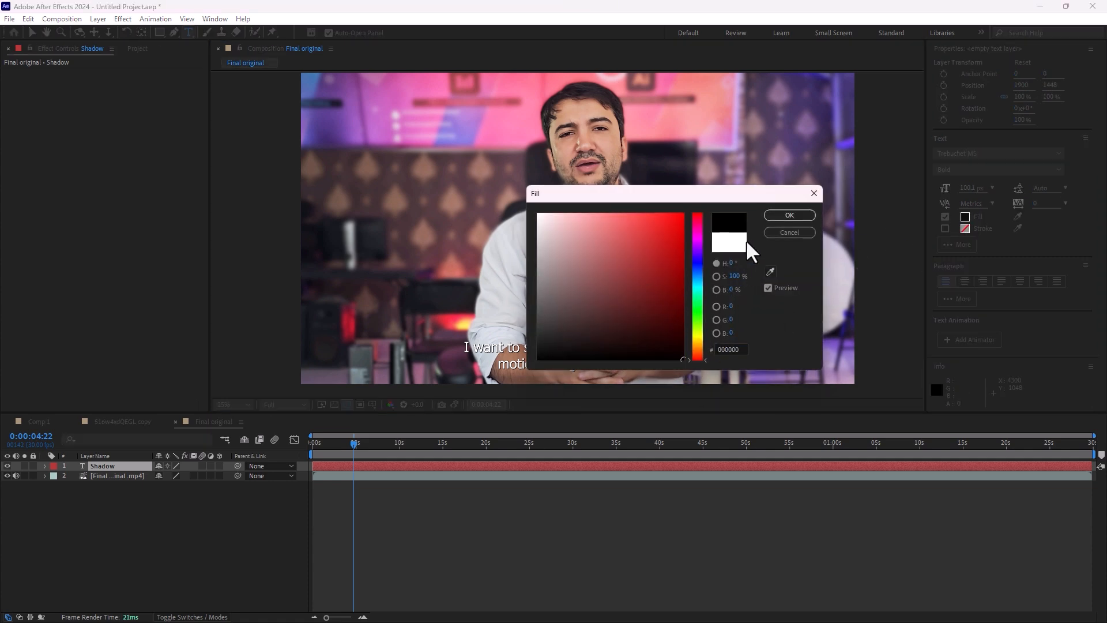
left_click(680, 264)
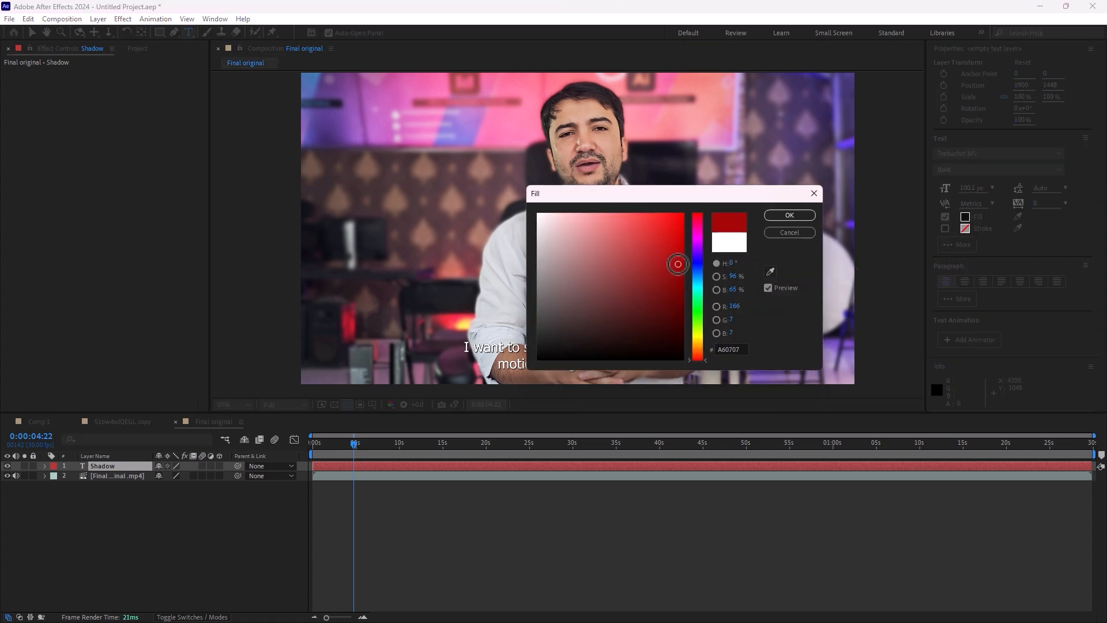
left_click(789, 218)
Enlarge the "Shadow" text to 281.1 px and move it to position 1540, 1548
left_click_drag(966, 188, 1064, 181)
left_click(32, 32)
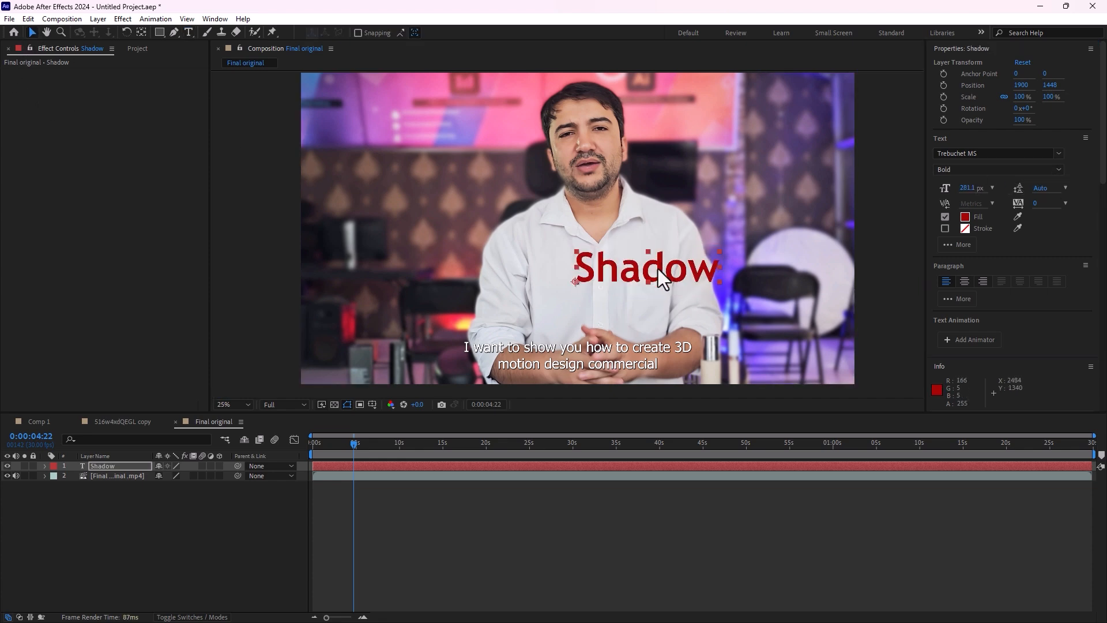
left_click_drag(663, 280, 609, 291)
Find Radial Shadow by searching for "radial" and apply it to the "Shadow" text layer
key("ctrl+5")
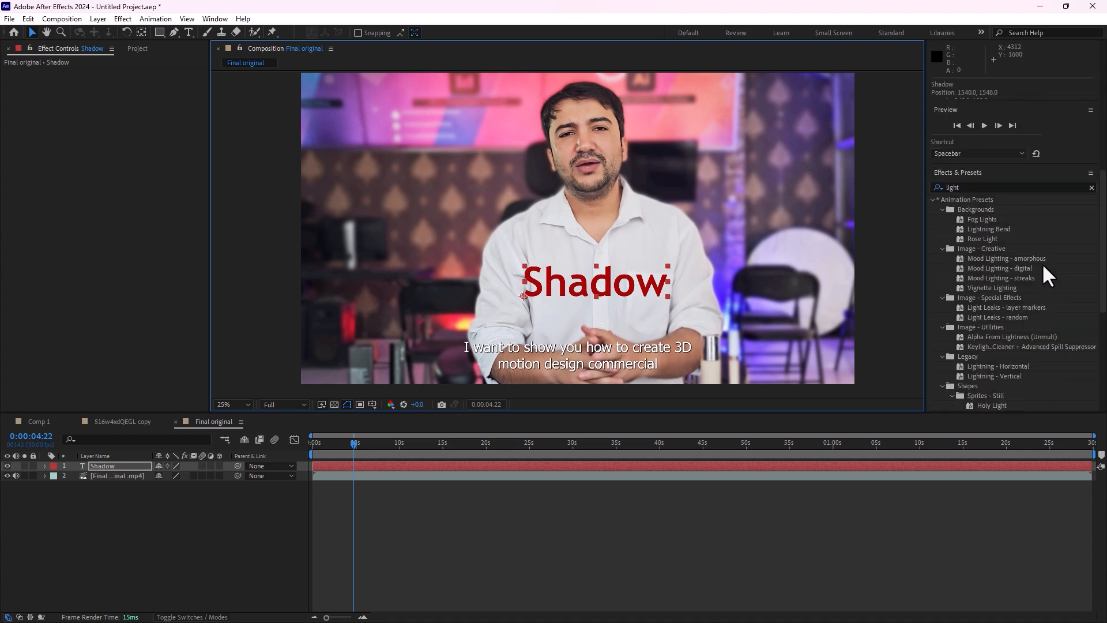
left_click(980, 187)
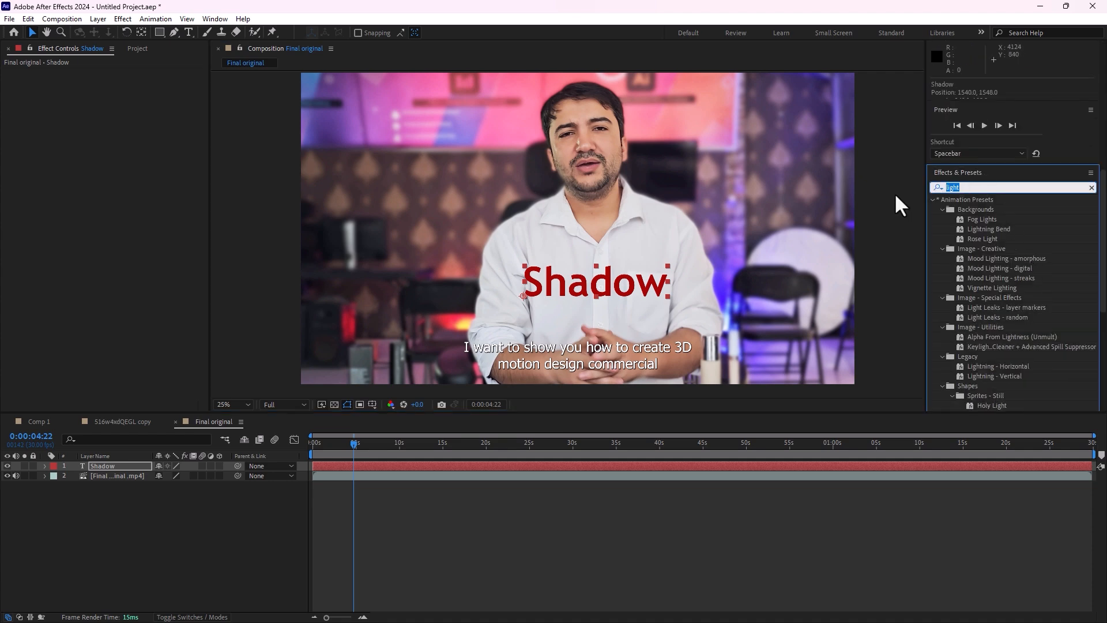
type("radial")
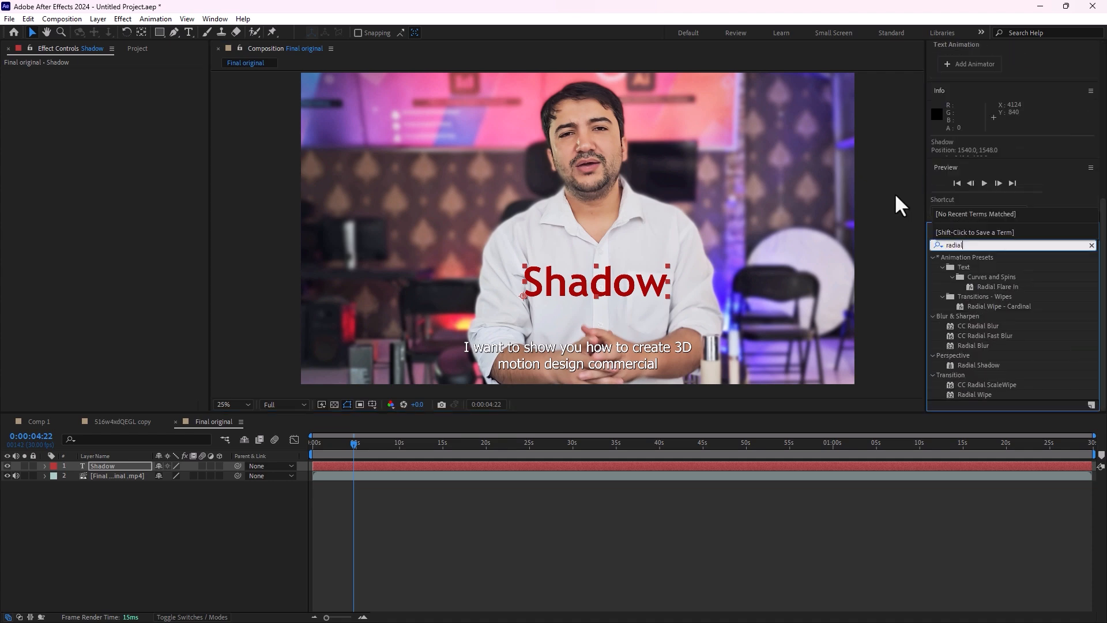
left_click_drag(978, 365, 602, 335)
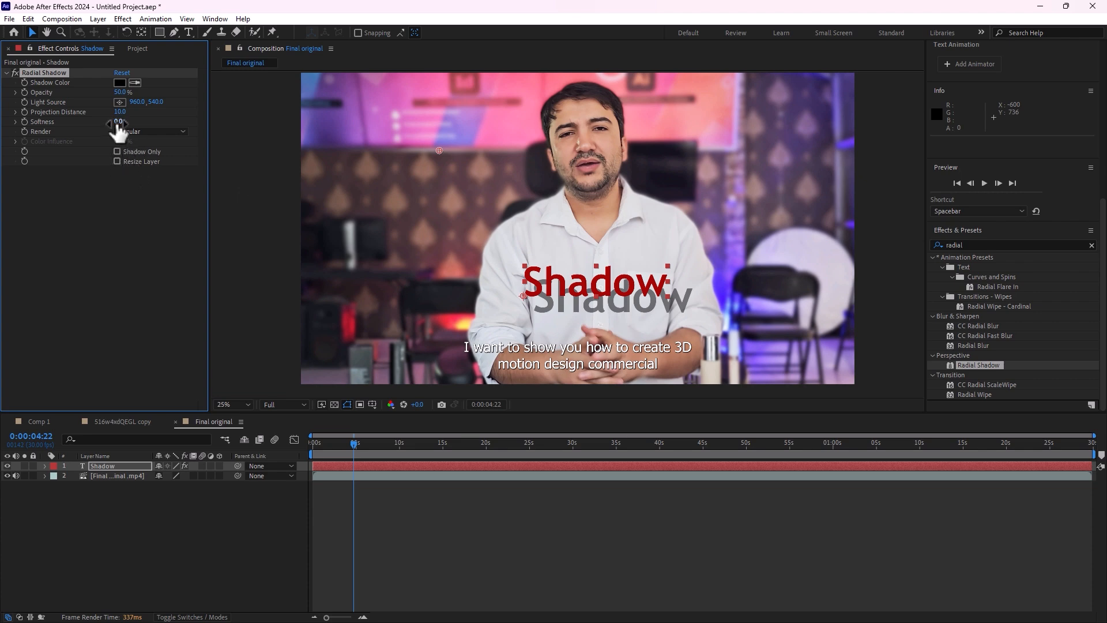
Set Radial Shadow's Softness to 4.1 and its Render mode to Glass Edge
left_click_drag(118, 122, 138, 121)
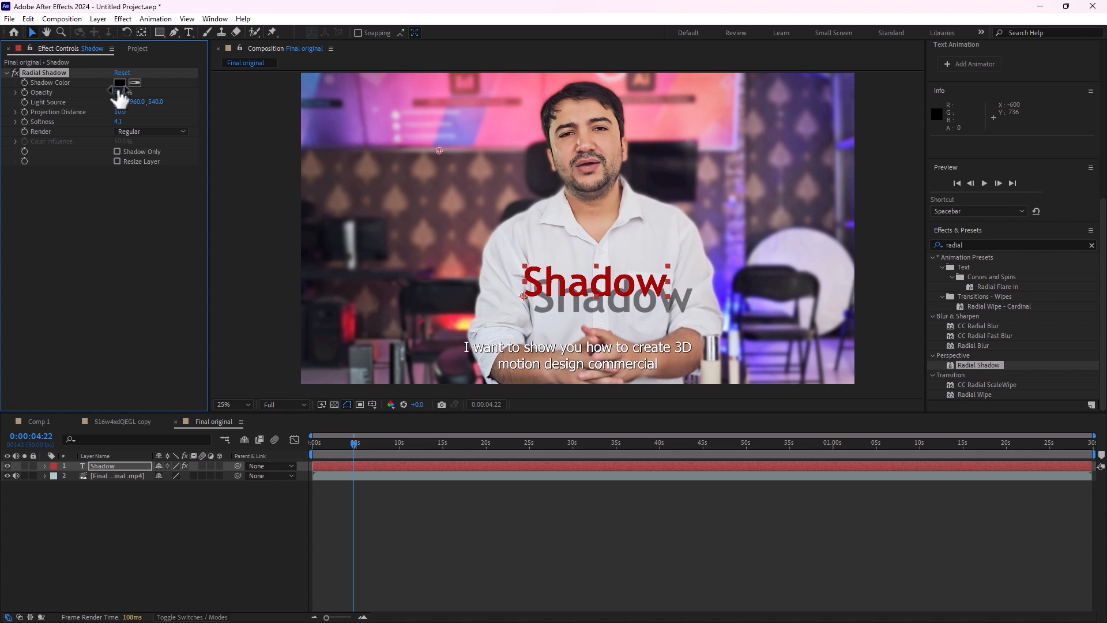
left_click(151, 132)
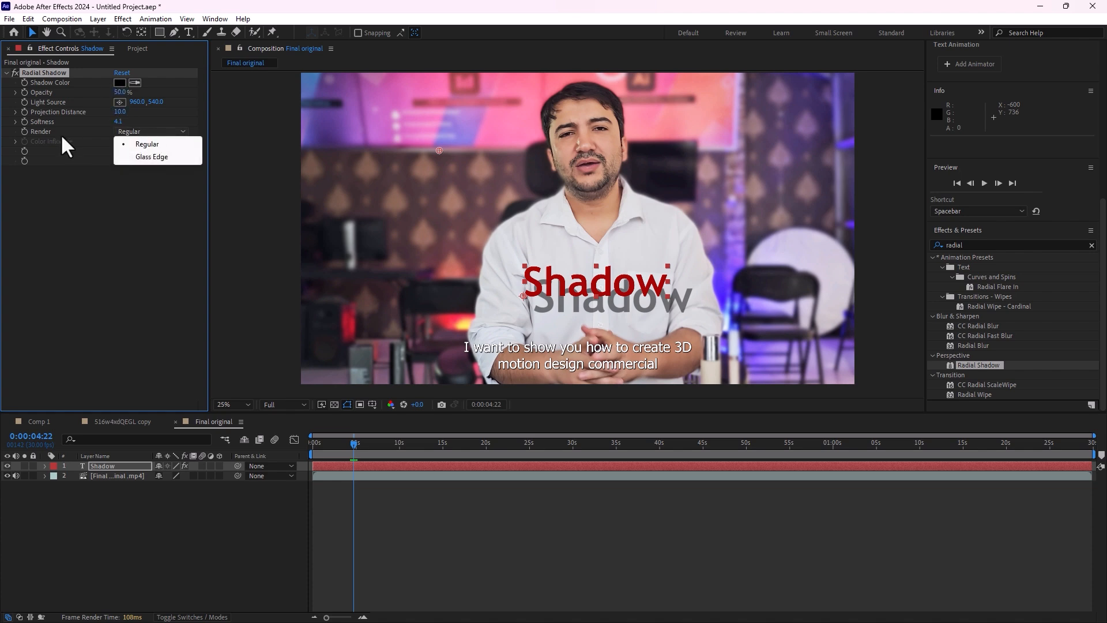
left_click(151, 157)
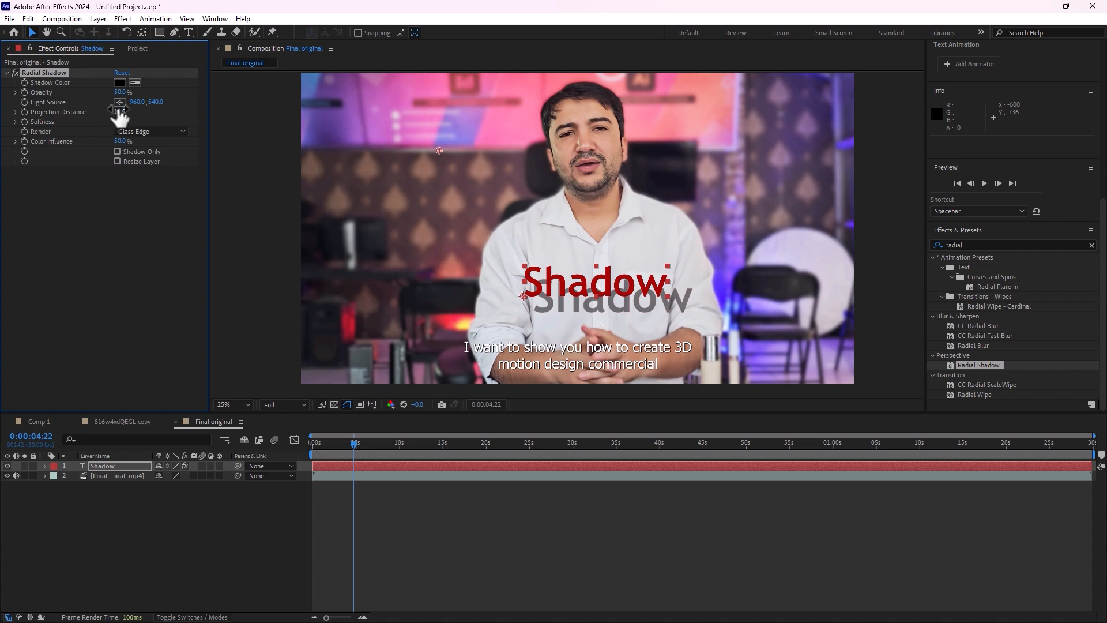
Try Radial Shadow with Projection Distance at 1.5 and Softness at 39.3, and remove the effect
left_click_drag(118, 111, 155, 124)
left_click_drag(256, 115, 302, 104)
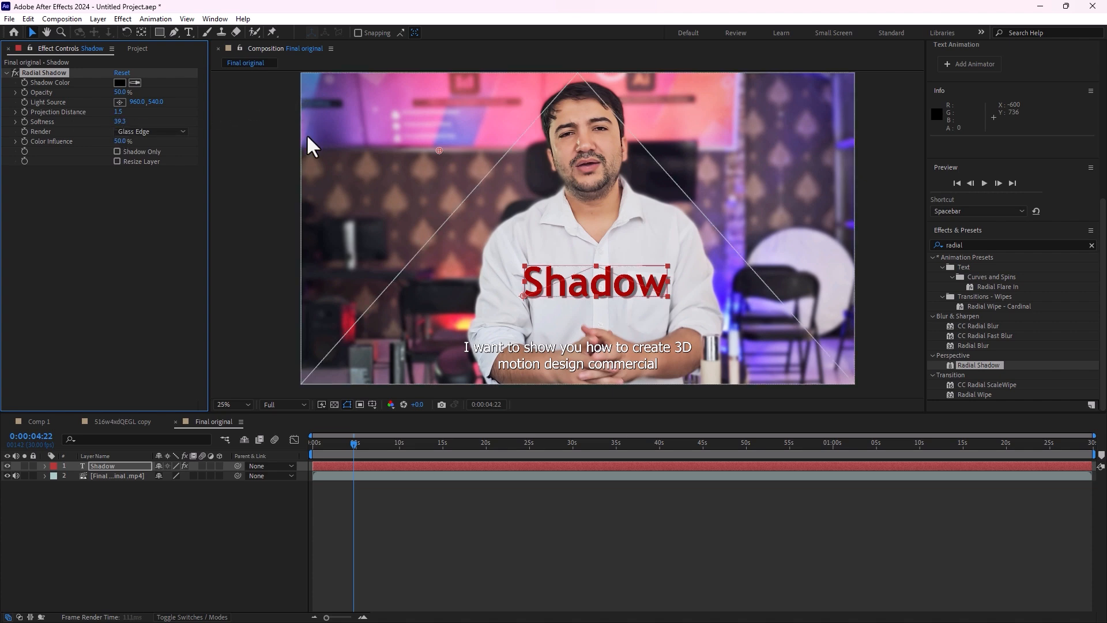
left_click(48, 73)
key("Delete")
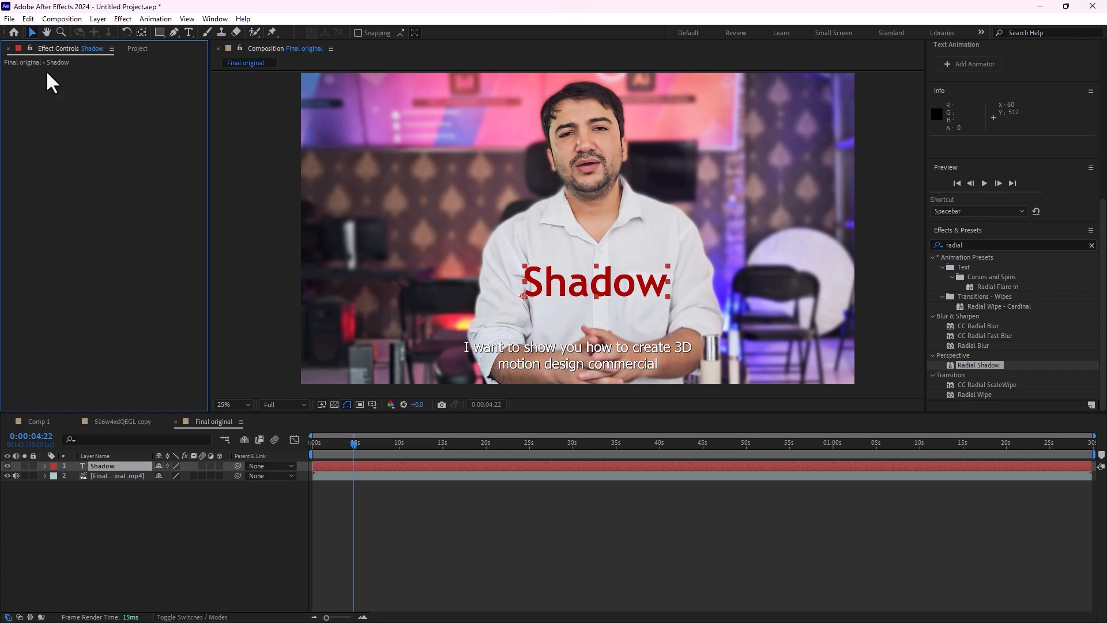
Find Wave World by searching for "wav", apply it to the "Shadow" text layer, and hide the video layer
left_click(972, 245)
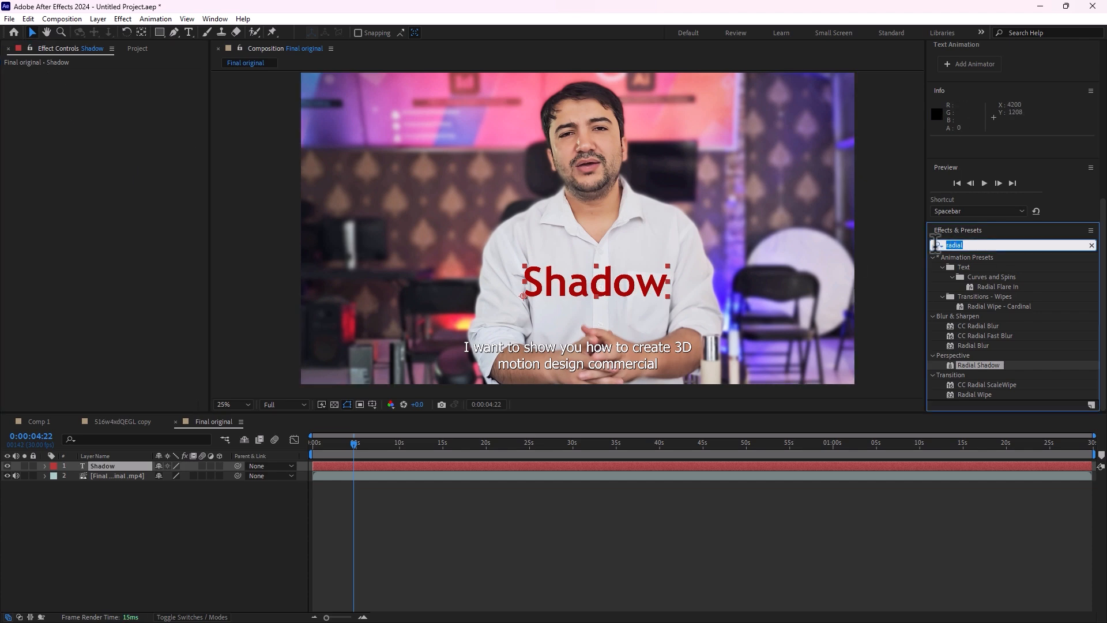
type("wav")
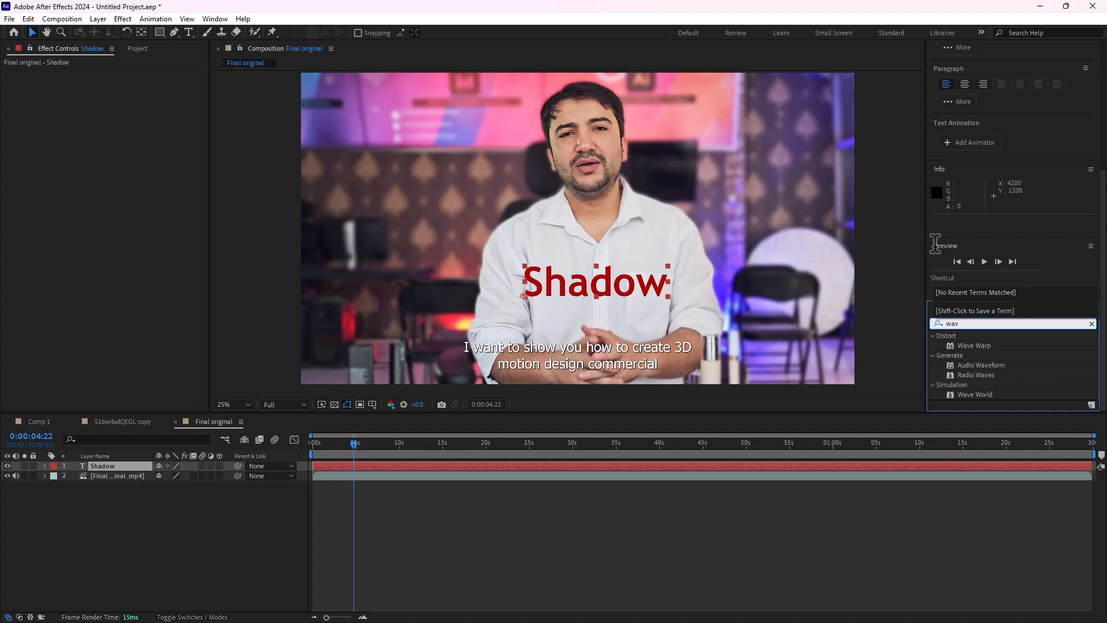
left_click_drag(966, 395, 872, 465)
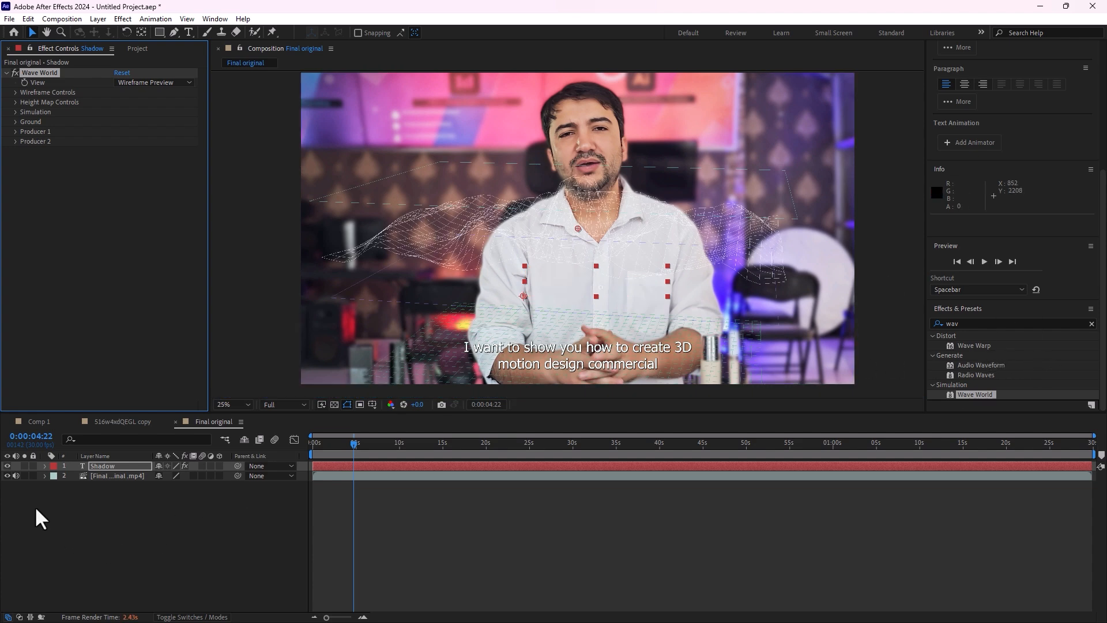
left_click(7, 475)
Add a two-node camera with the 24mm preset and orbit it around the scene
right_click(224, 493)
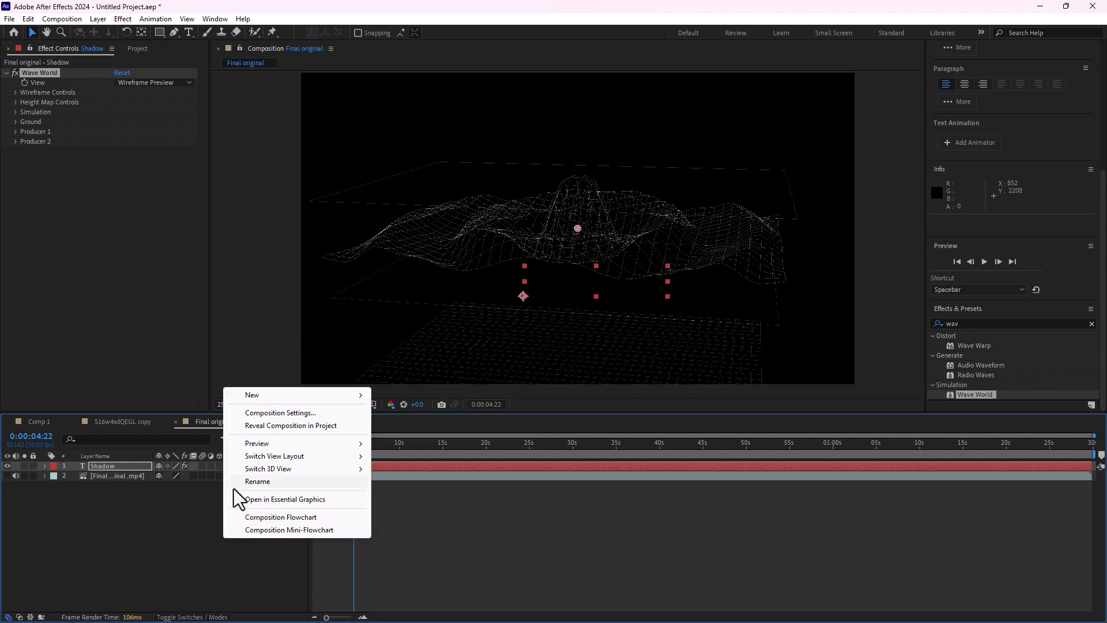
mouse_move(260, 396)
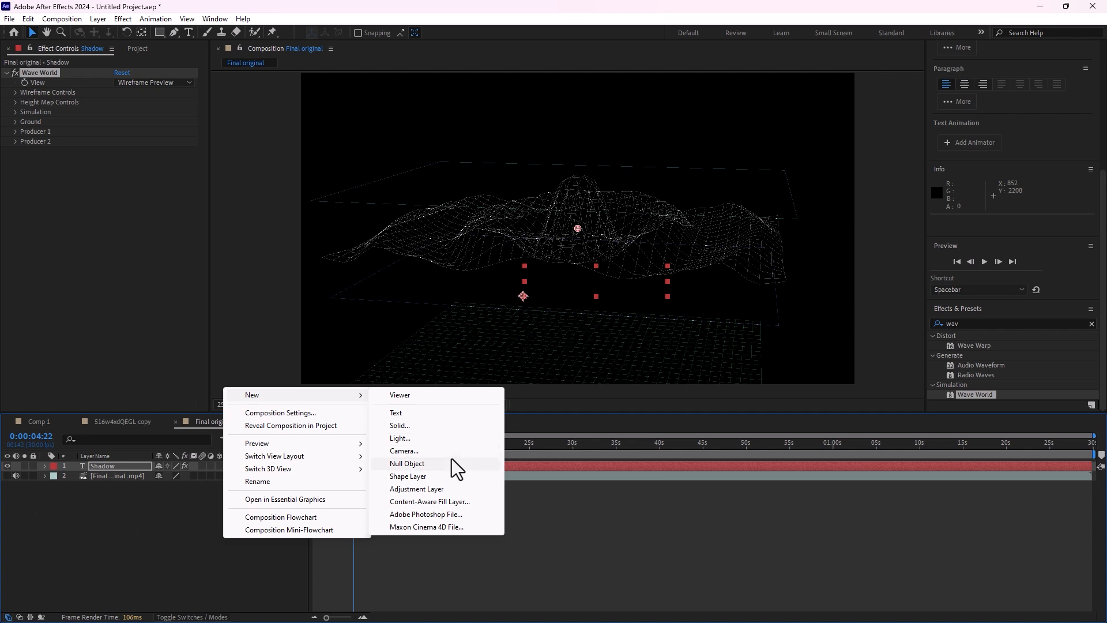
left_click(421, 452)
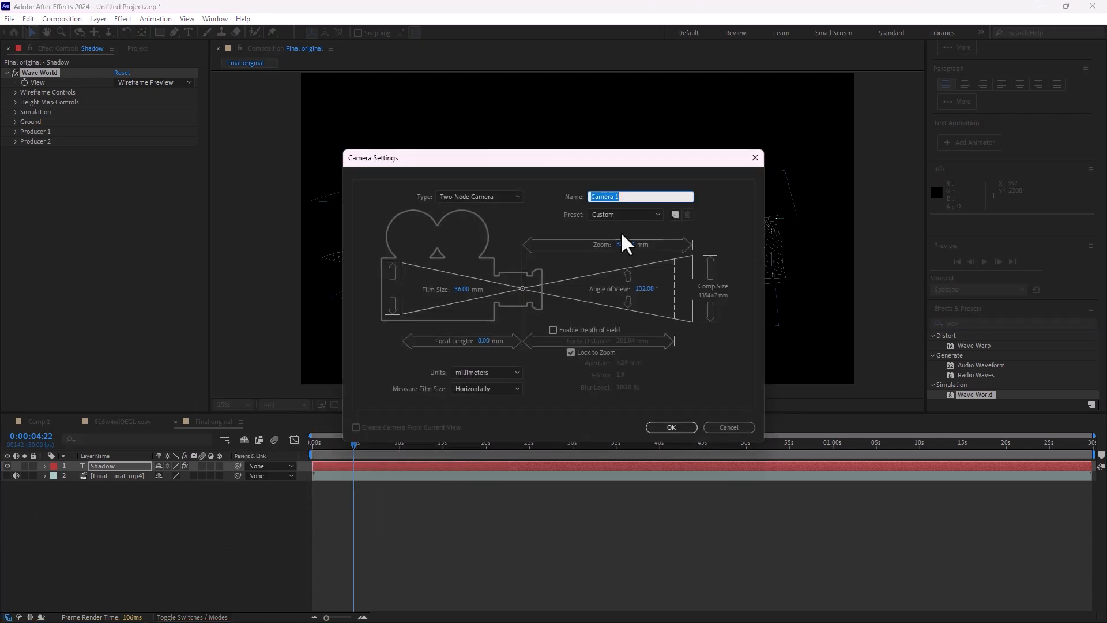
left_click(627, 214)
left_click(621, 269)
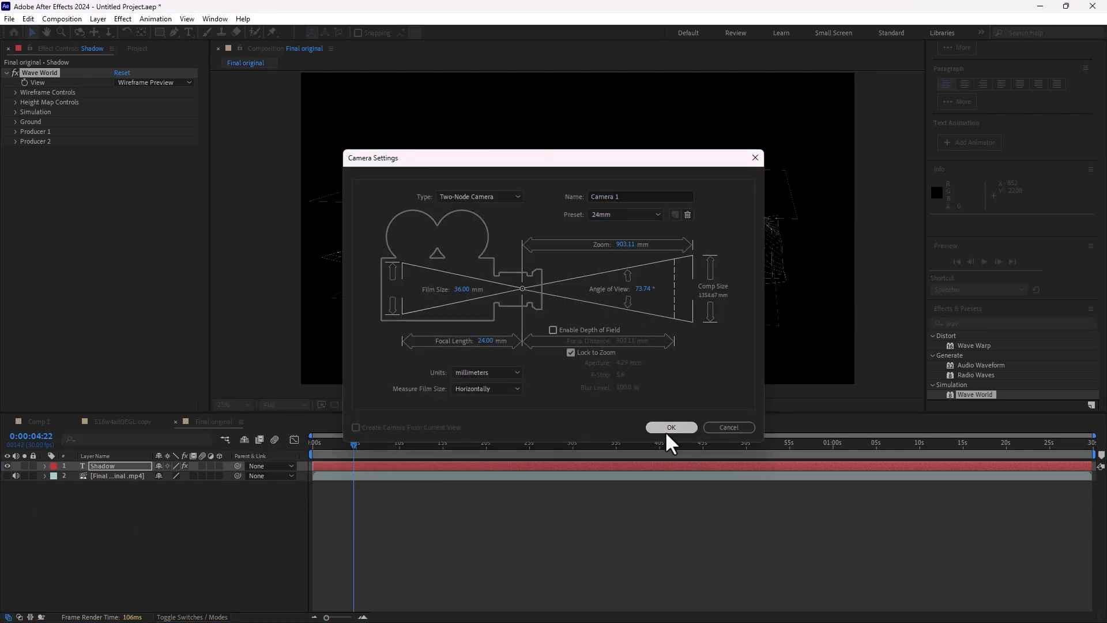
left_click(669, 428)
left_click(638, 364)
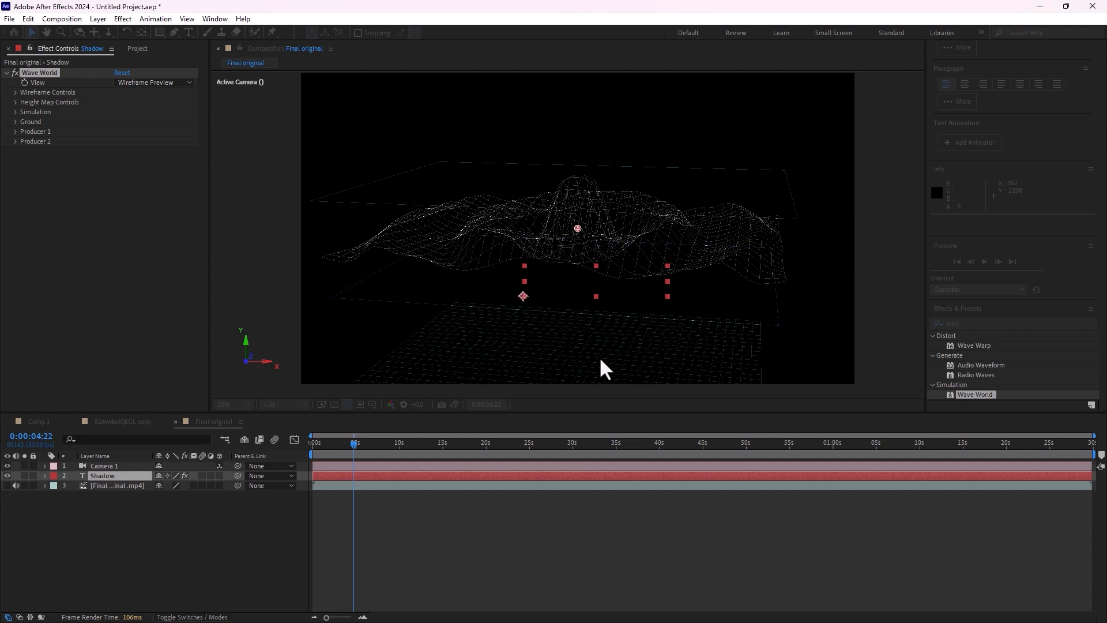
left_click(79, 32)
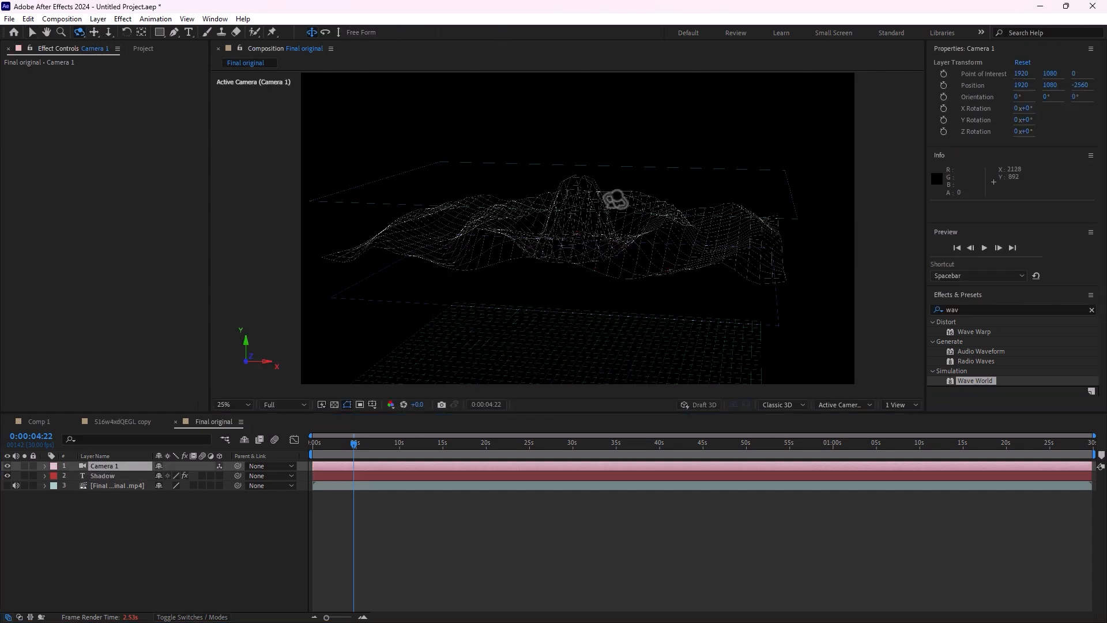
left_click_drag(642, 218, 572, 271)
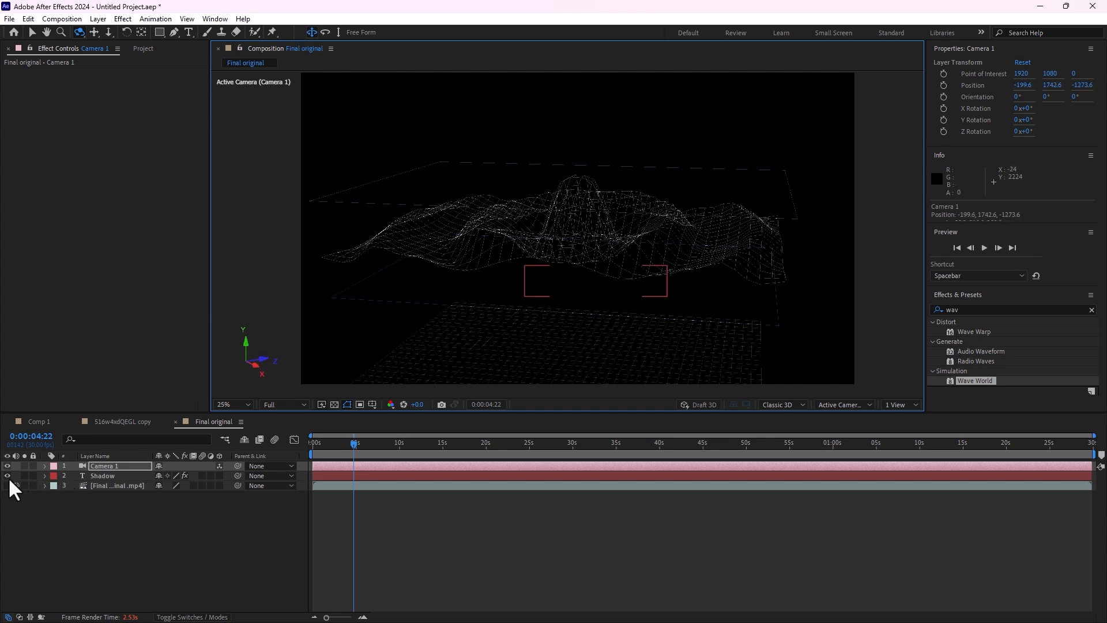
Try the Height Map view of Wave World on the "Shadow" text layer and return to Wireframe Preview
left_click(107, 476)
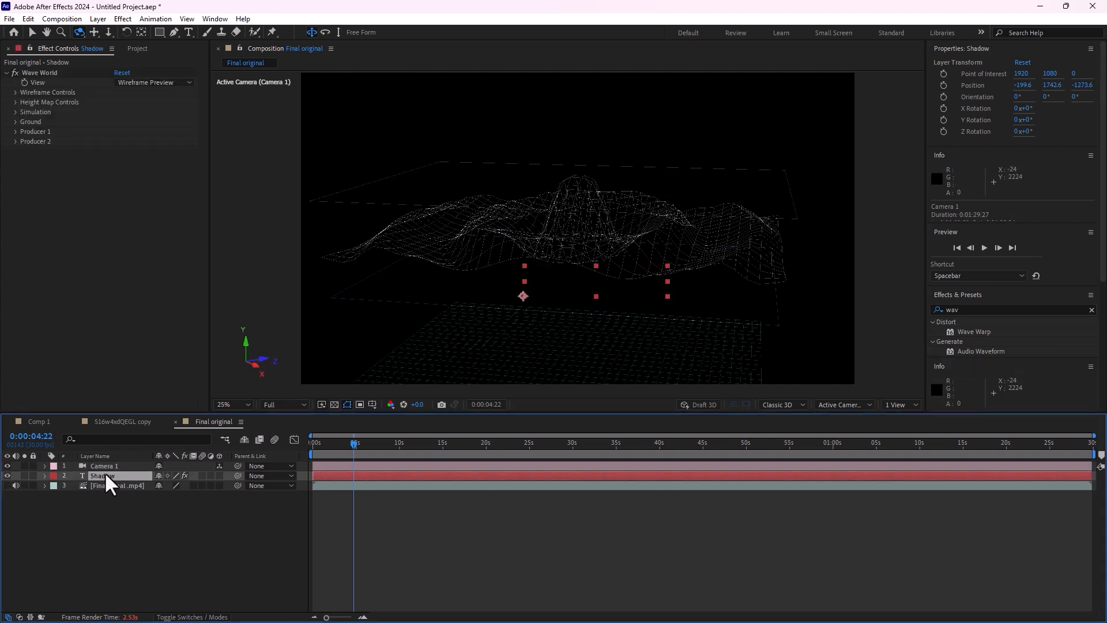
left_click(134, 83)
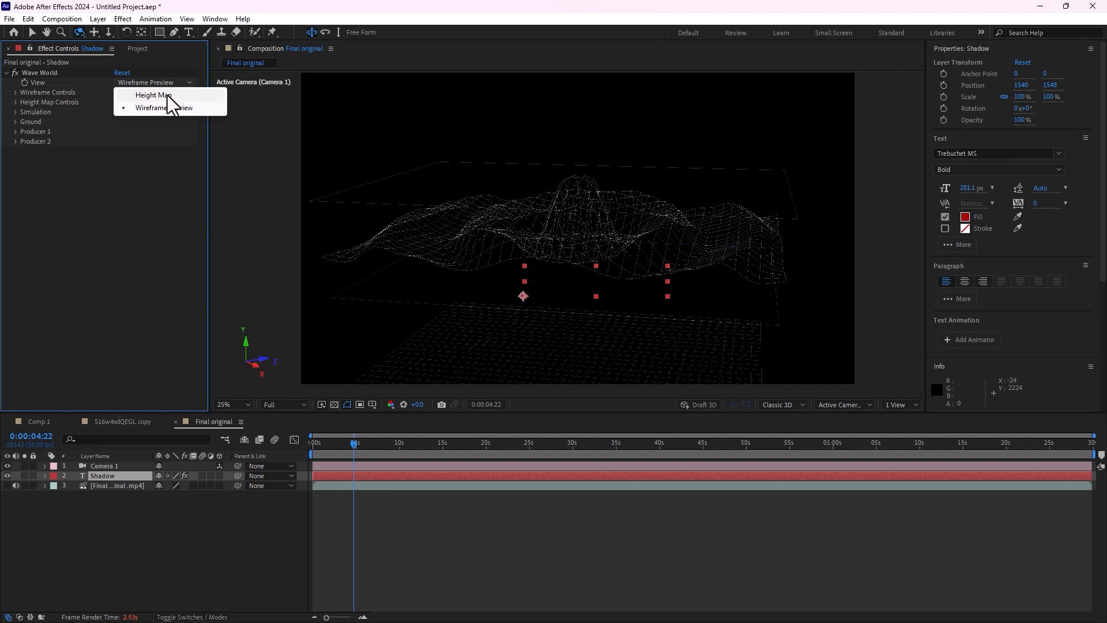
left_click(165, 95)
left_click(158, 84)
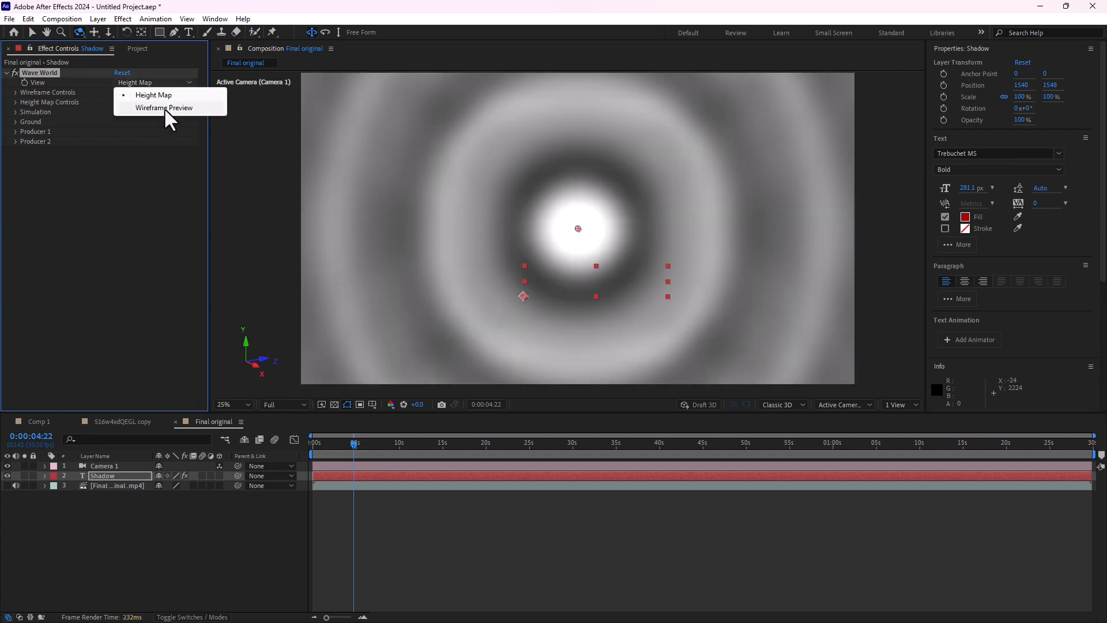
left_click(167, 111)
Create a red solid layer of 3840 x 2160 px in the Final original composition
left_click(157, 535)
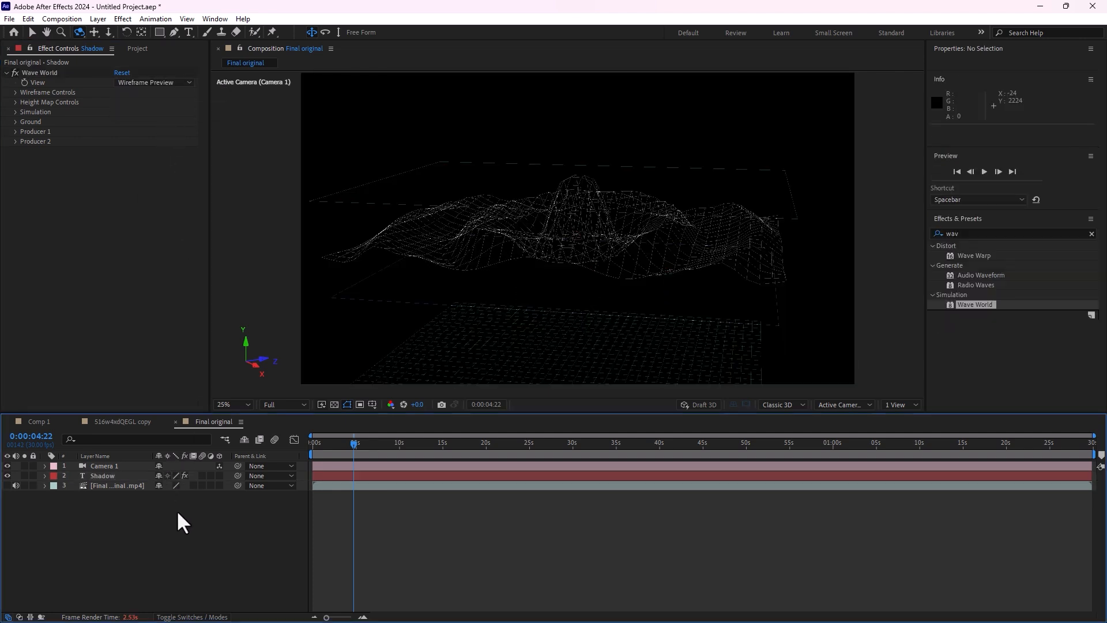
key("ctrl+y")
left_click(547, 376)
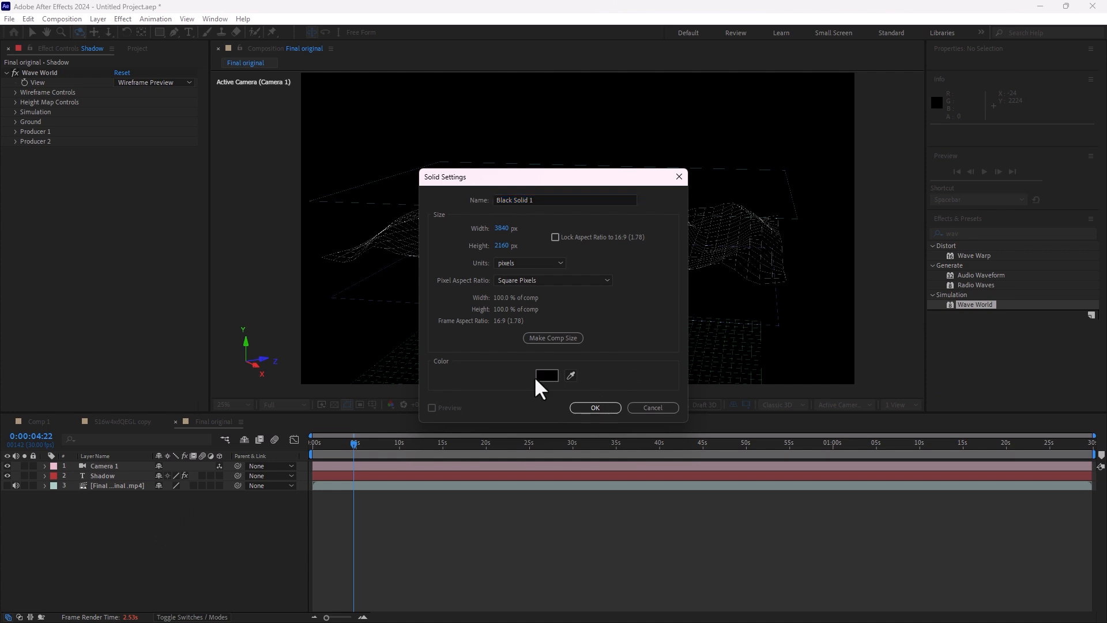
left_click(669, 273)
left_click_drag(669, 273, 684, 230)
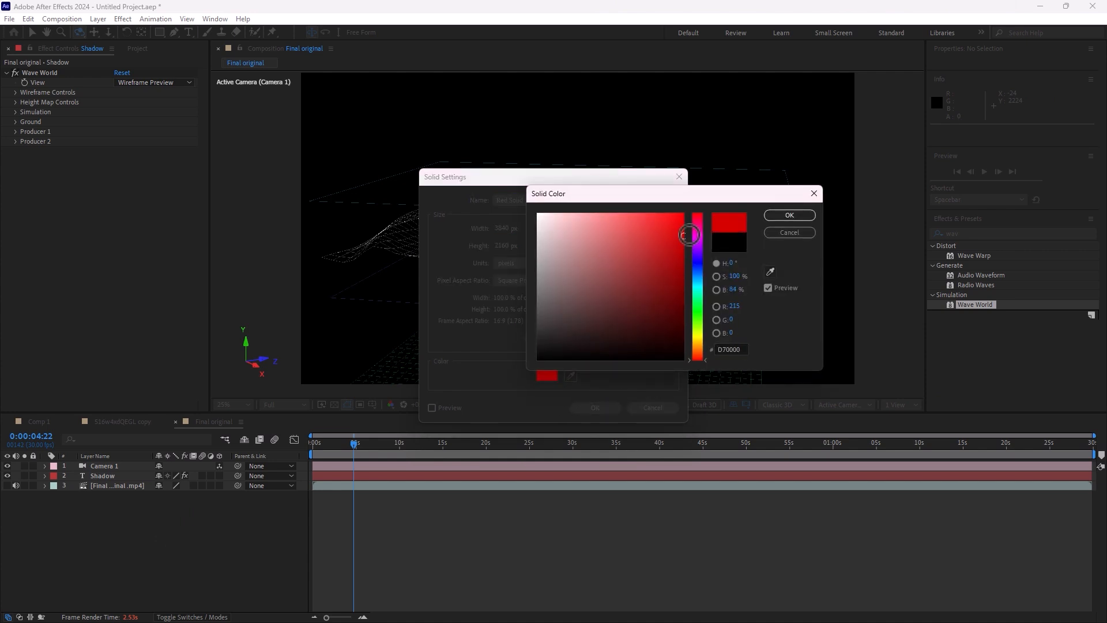
left_click(789, 215)
left_click(591, 409)
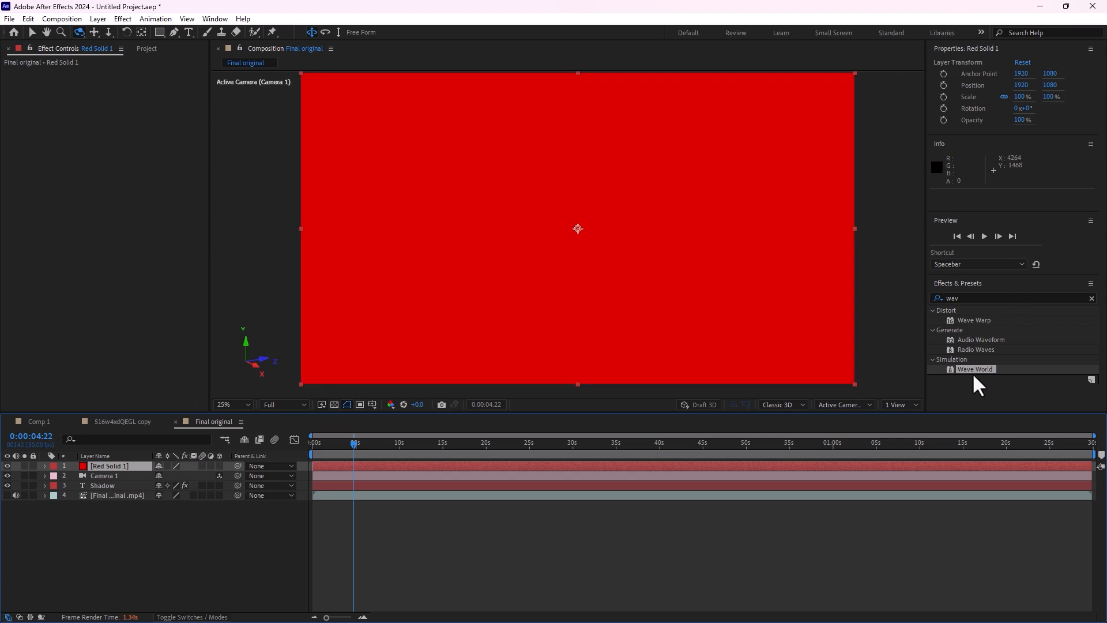
Apply Wave World to the red solid and delete the "Shadow" text layer
double_click(976, 369)
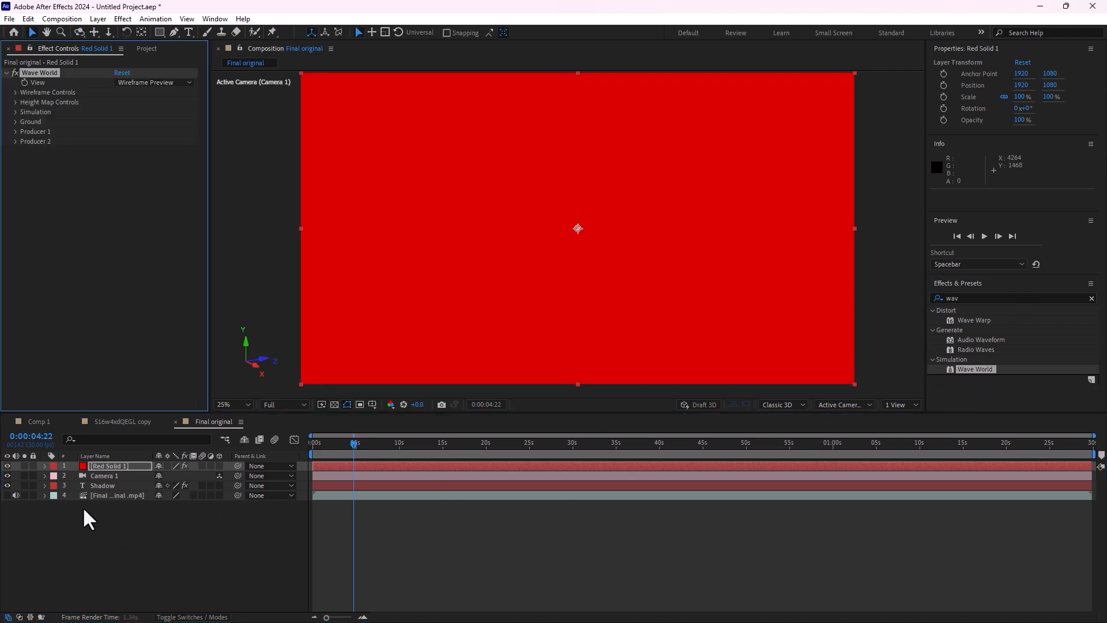
left_click(110, 485)
key("Delete")
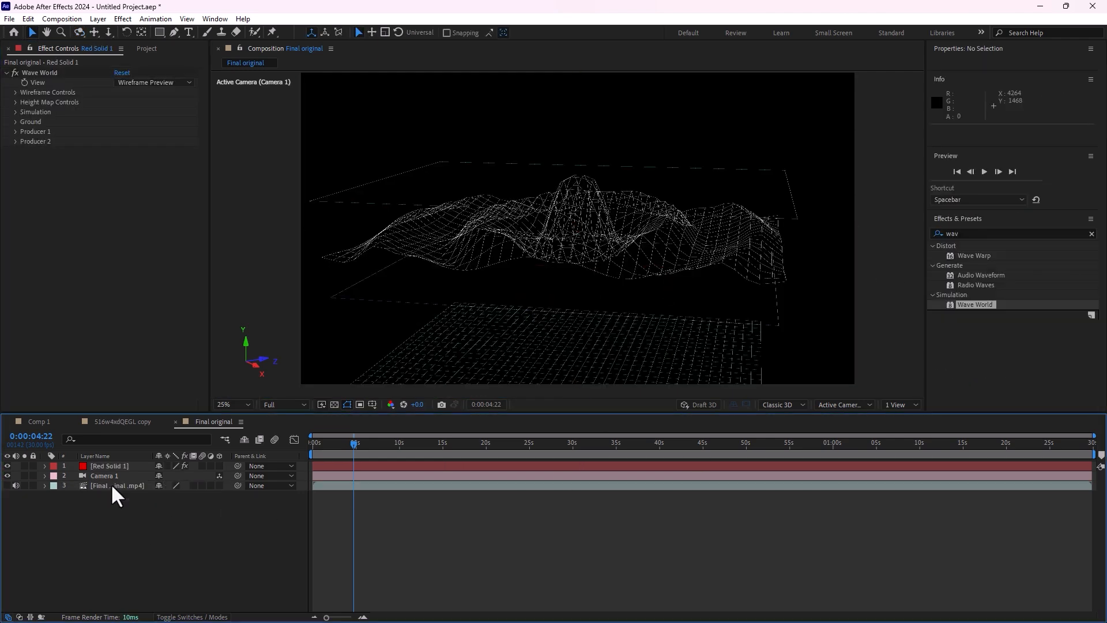
Undo the accidental move of the red solid and orbit the camera around it
left_click(640, 244)
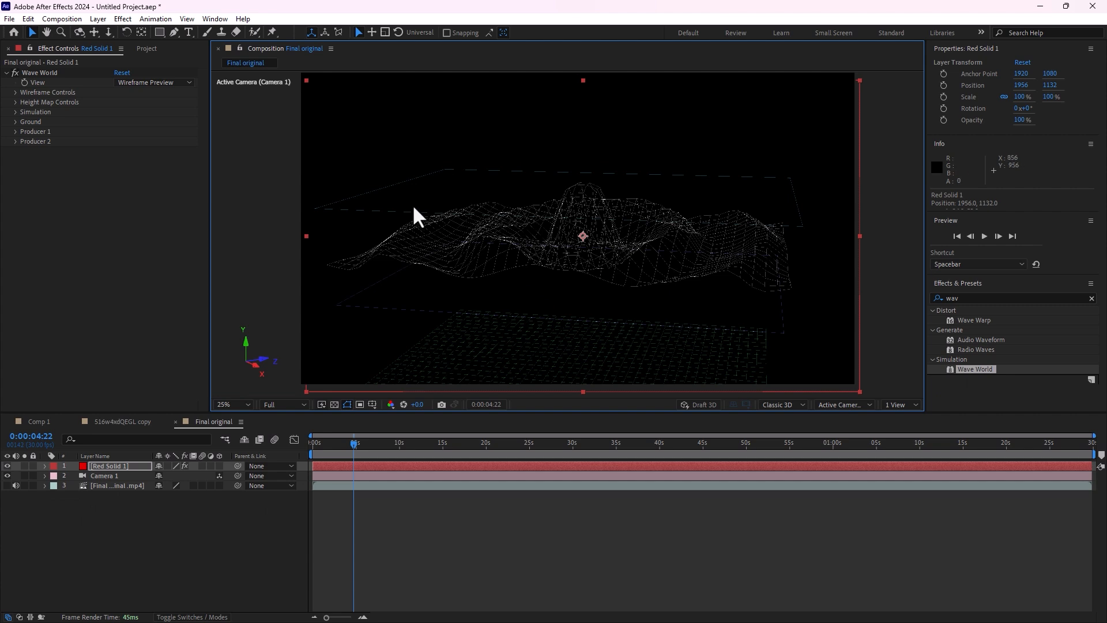
mouse_move(555, 250)
left_mouse_down()
mouse_move(573, 264)
mouse_move(576, 309)
mouse_move(542, 252)
left_mouse_up()
key("ctrl+z")
left_click(79, 33)
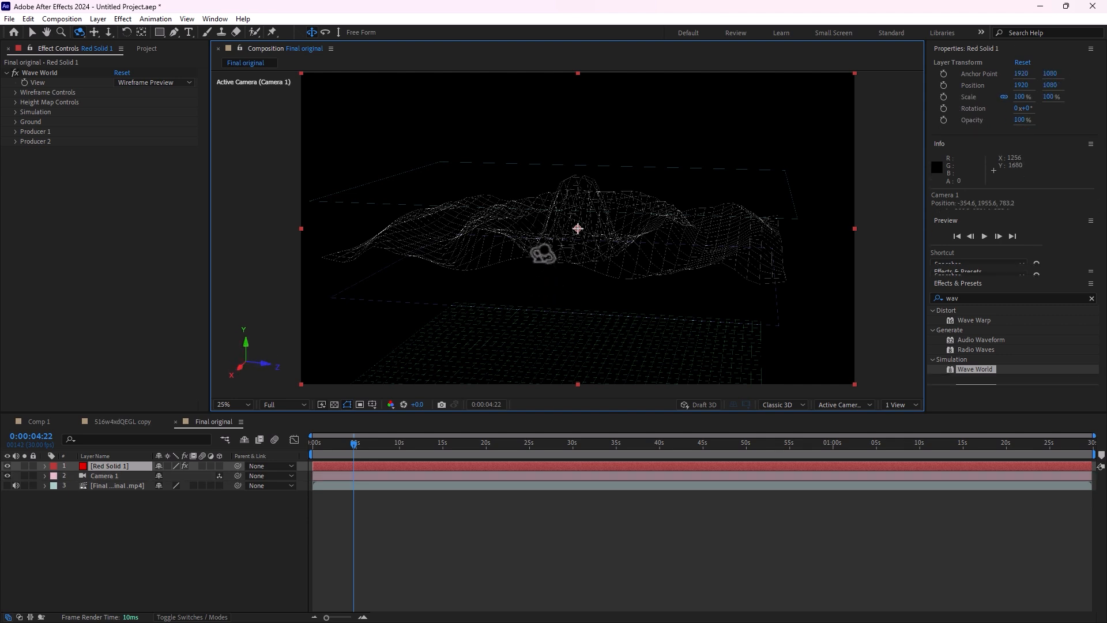
Expand Wave World's Wireframe, Height Map and Simulation controls, and try Reflect Edges with Left and Bottom
left_click(15, 93)
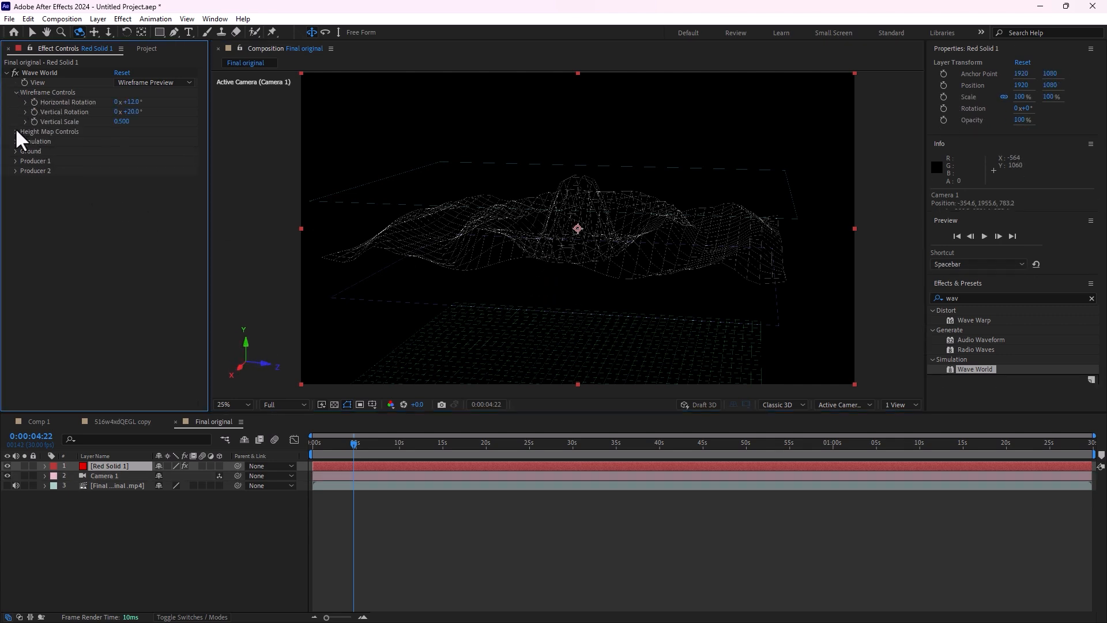
left_click(16, 131)
left_click(15, 192)
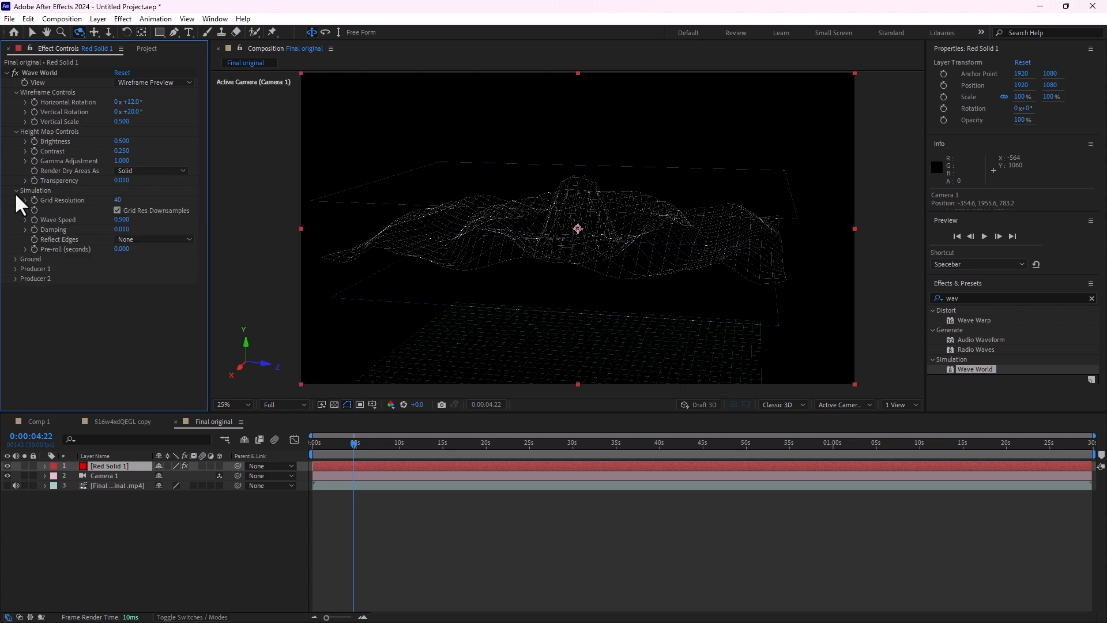
left_click(167, 170)
left_click(170, 167)
left_click(169, 239)
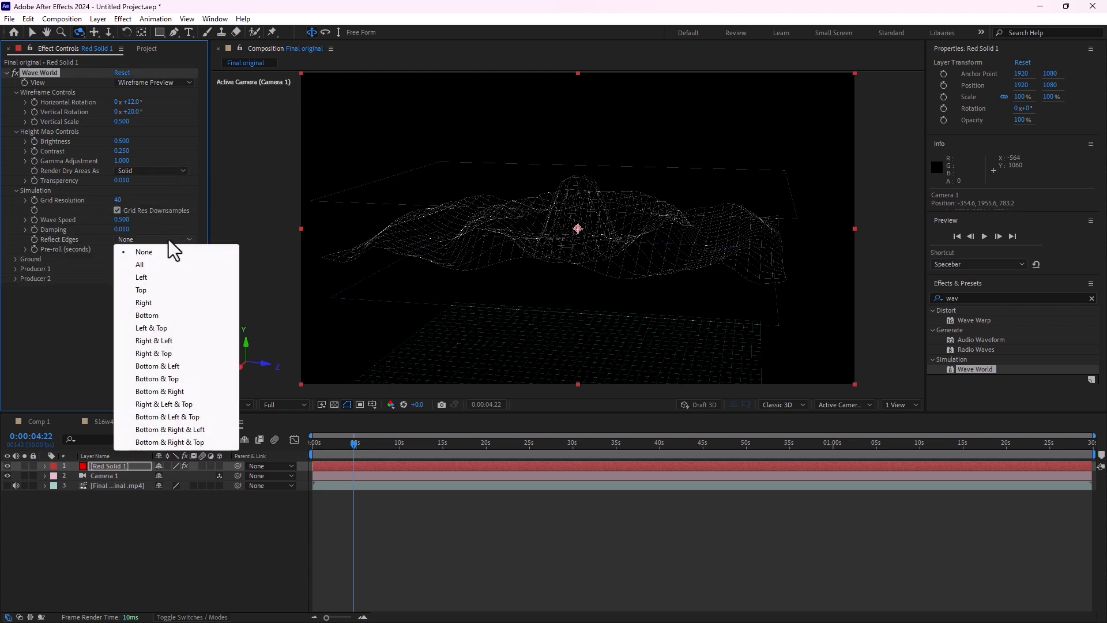
left_click(170, 274)
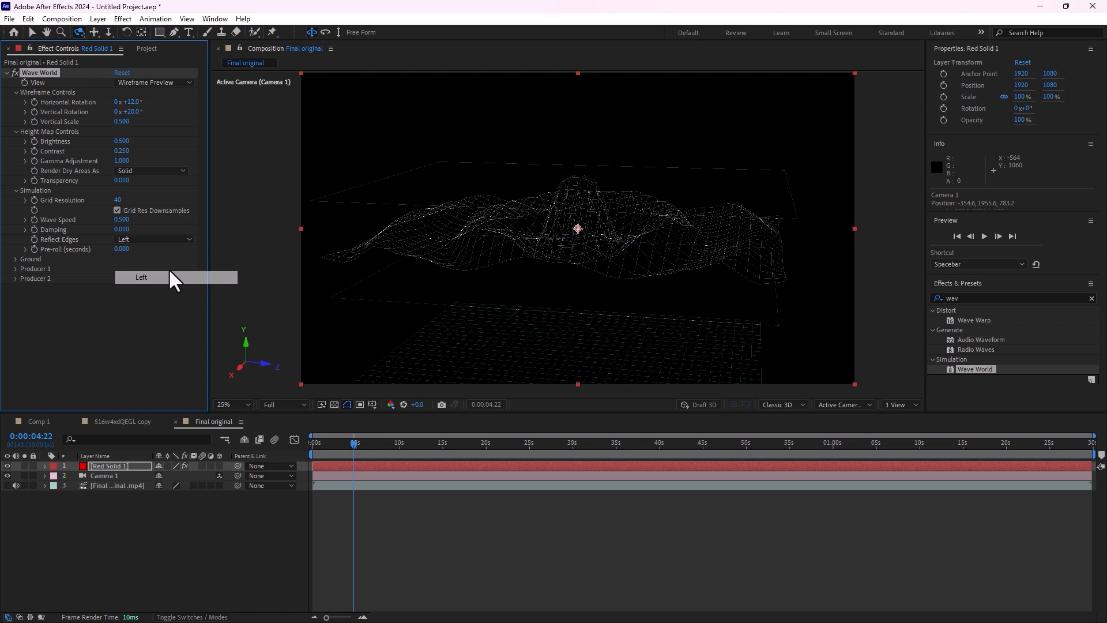
left_click(157, 240)
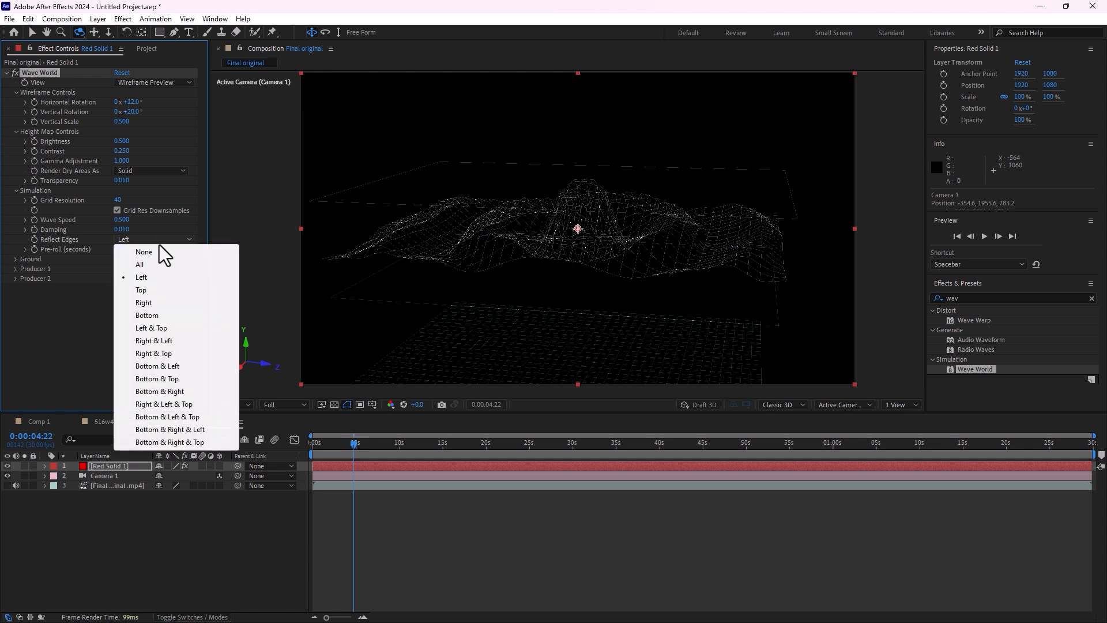
Expand Wave World's Ground settings and view the layers available as Ground
left_click(10, 258)
left_click(147, 267)
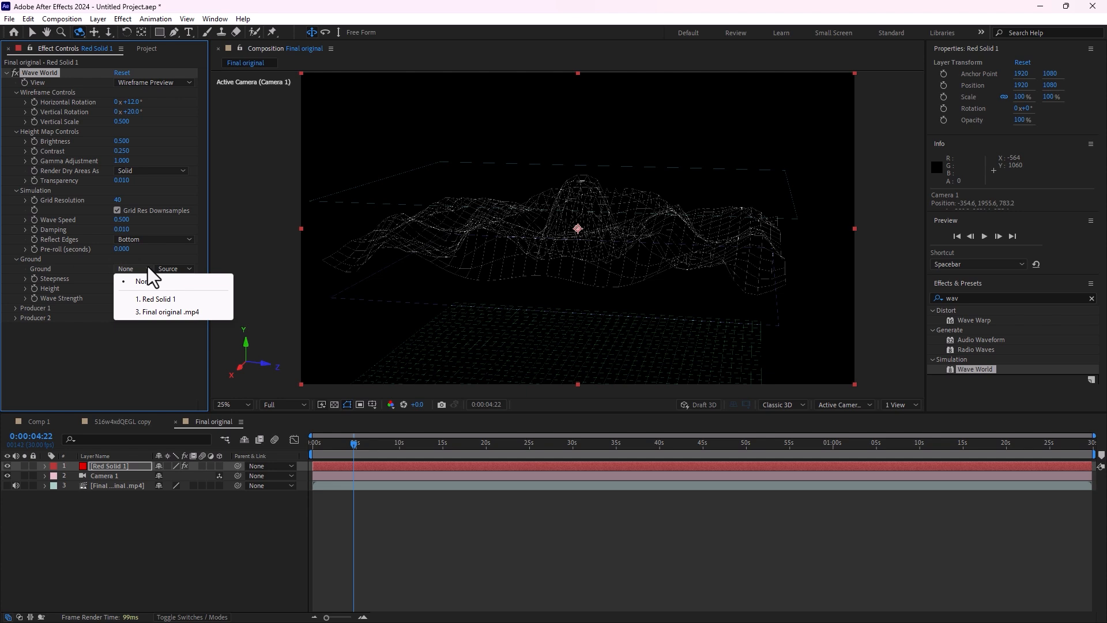
left_click(71, 269)
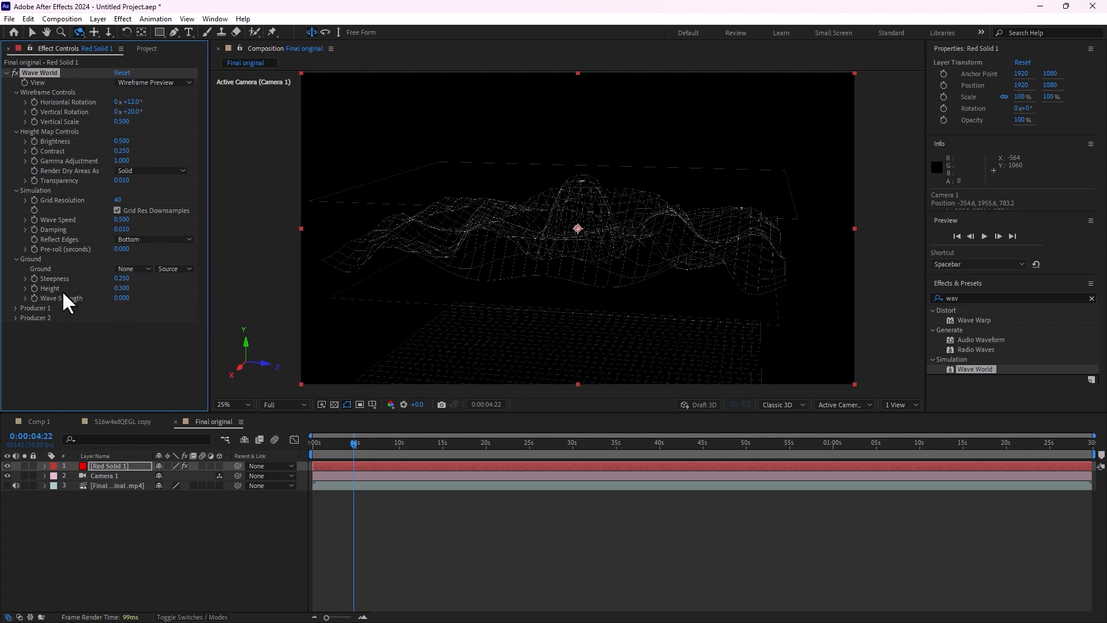
Try the Line type for Wave World's Producer 1 and return it to Ring
left_click(14, 309)
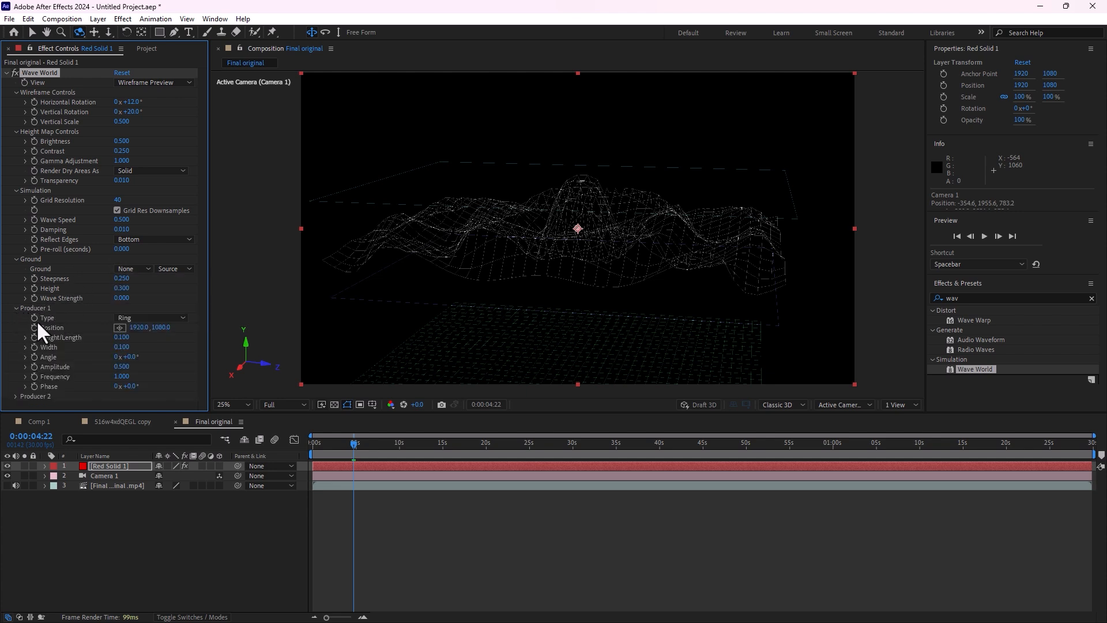
left_click(143, 316)
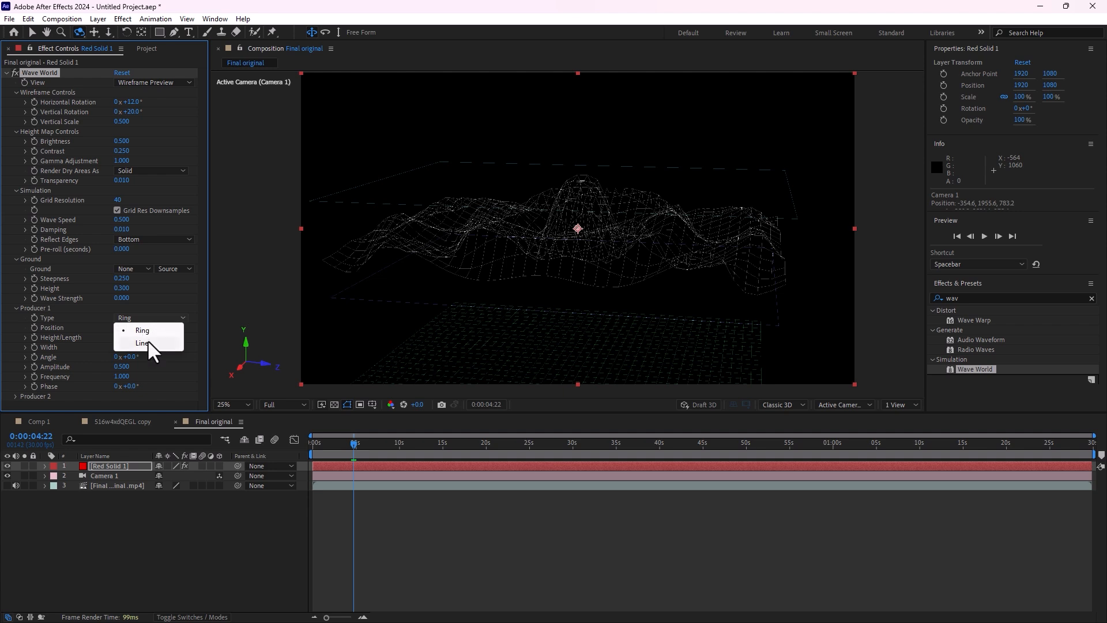
left_click(148, 345)
left_click(160, 318)
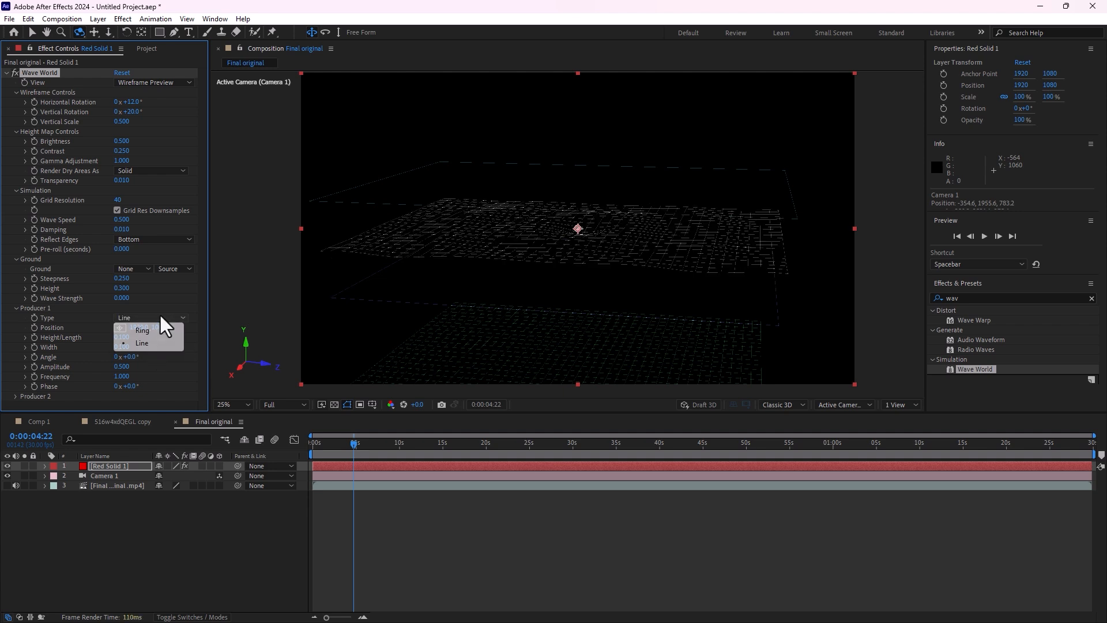
left_click(158, 331)
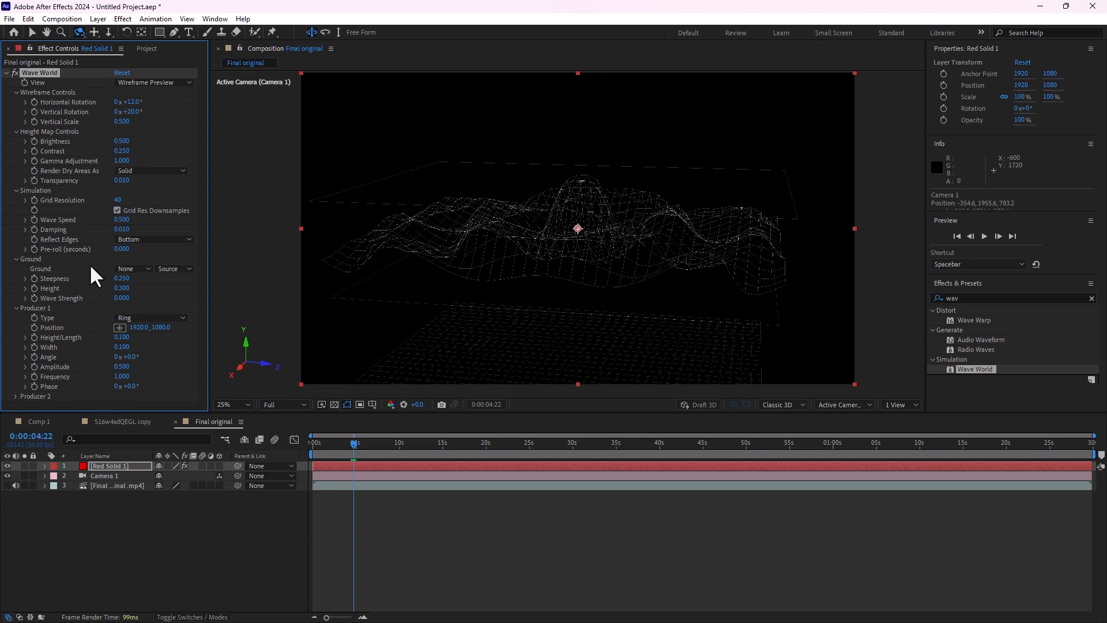
Try a different Vertical Scale in Wave World's wireframe controls and remove the effect from the red solid
left_click_drag(122, 122, 123, 153)
key("Delete")
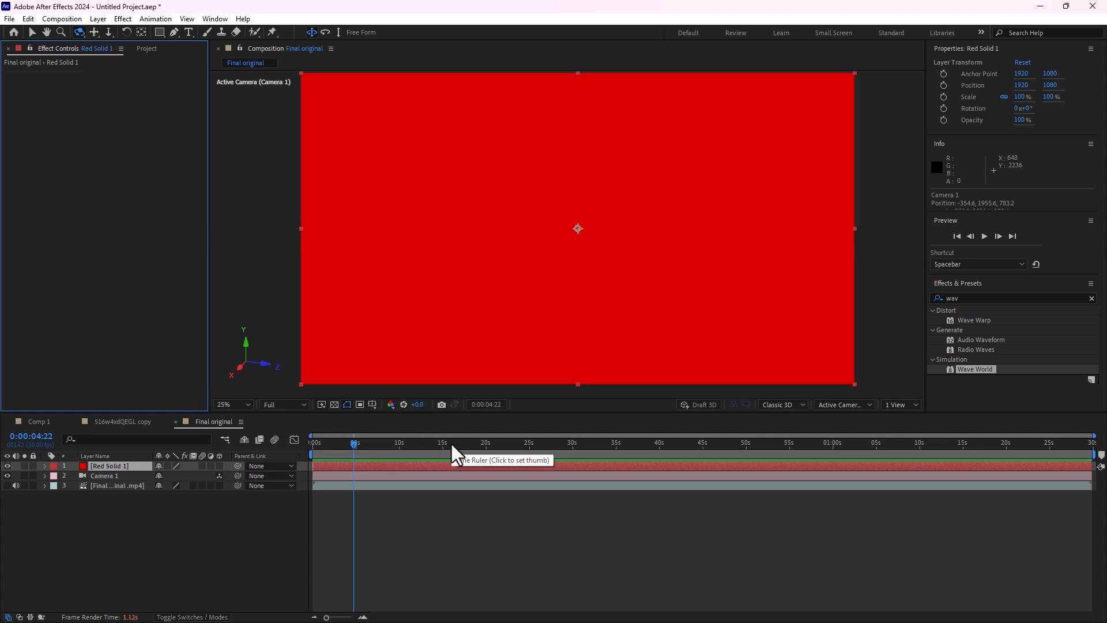
Hide the red solid and camera layers and show the Final original.mp4 video layer
left_click(7, 466)
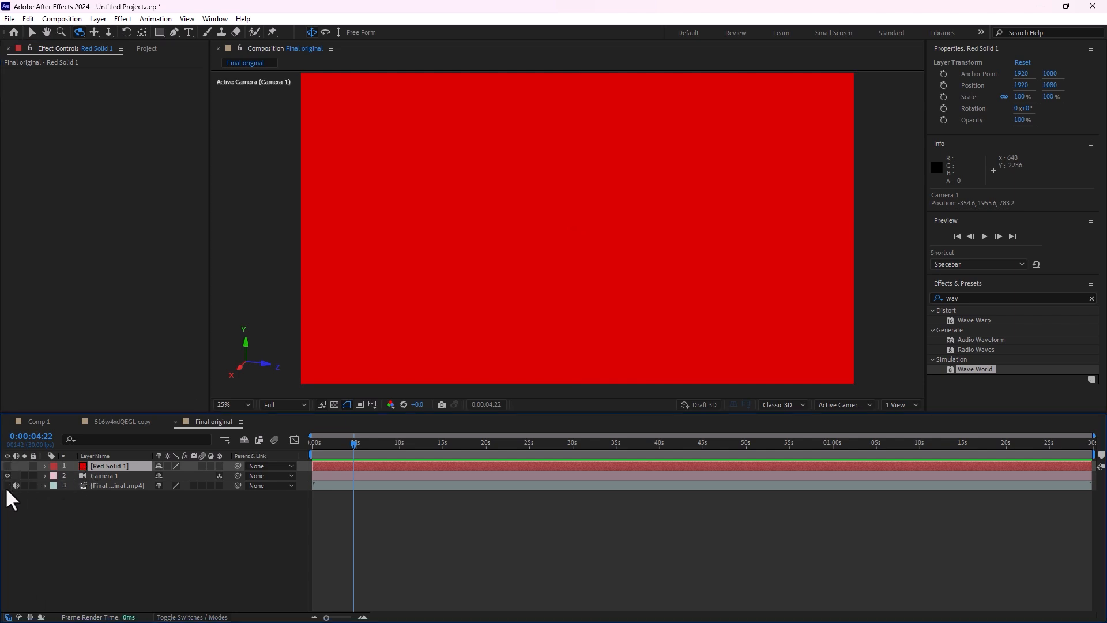
left_click(7, 476)
left_click(7, 486)
Apply the Motion Tile effect to the Final original.mp4 layer
left_click(122, 486)
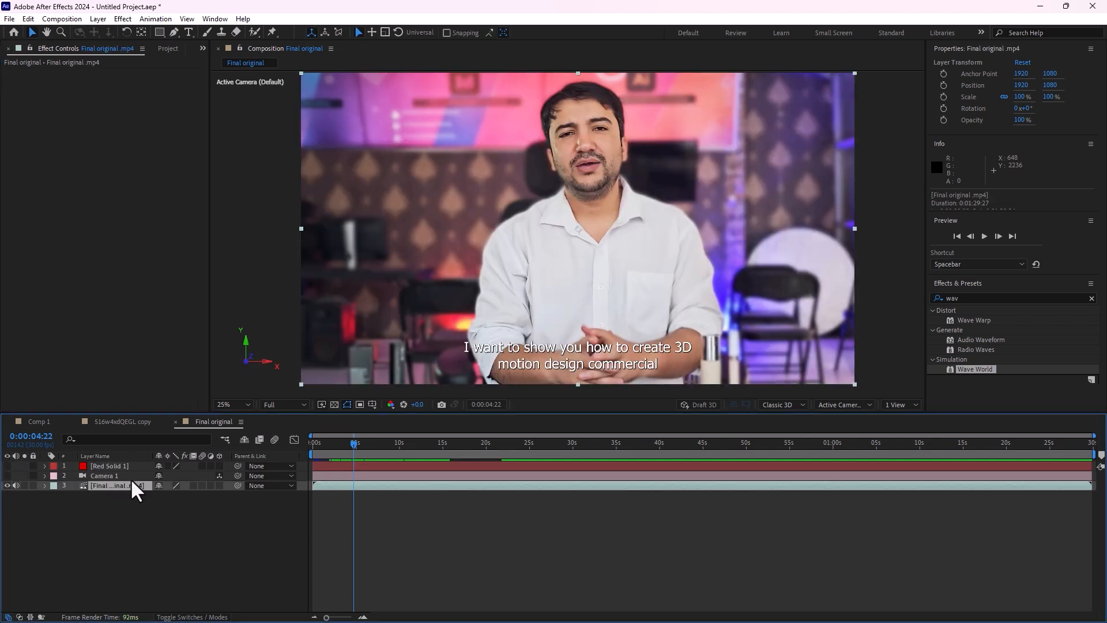
left_click(976, 295)
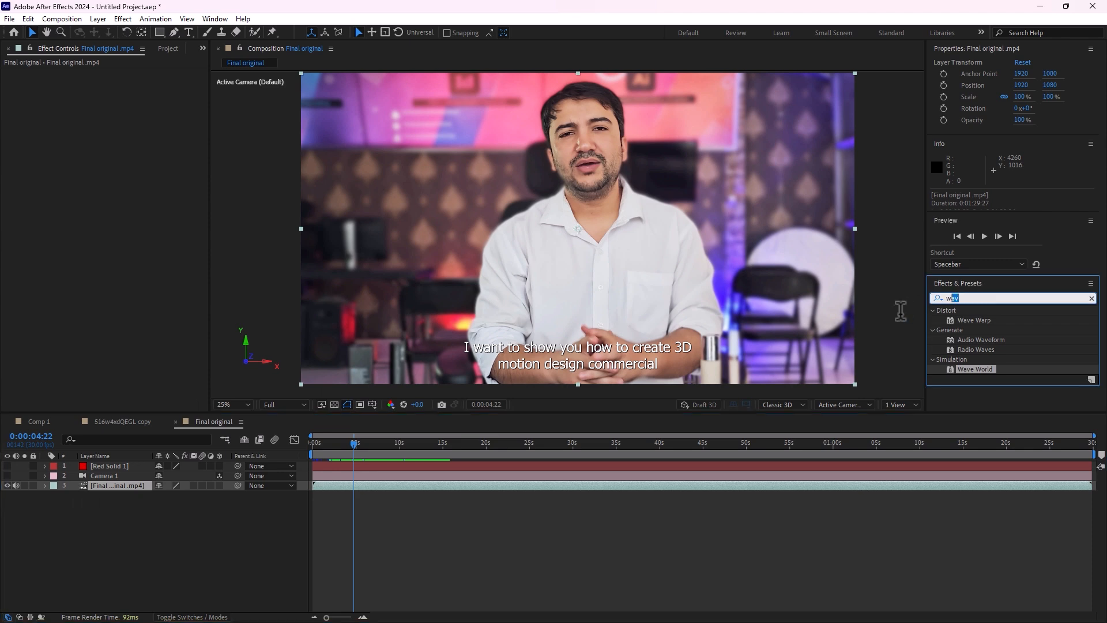
type("motion")
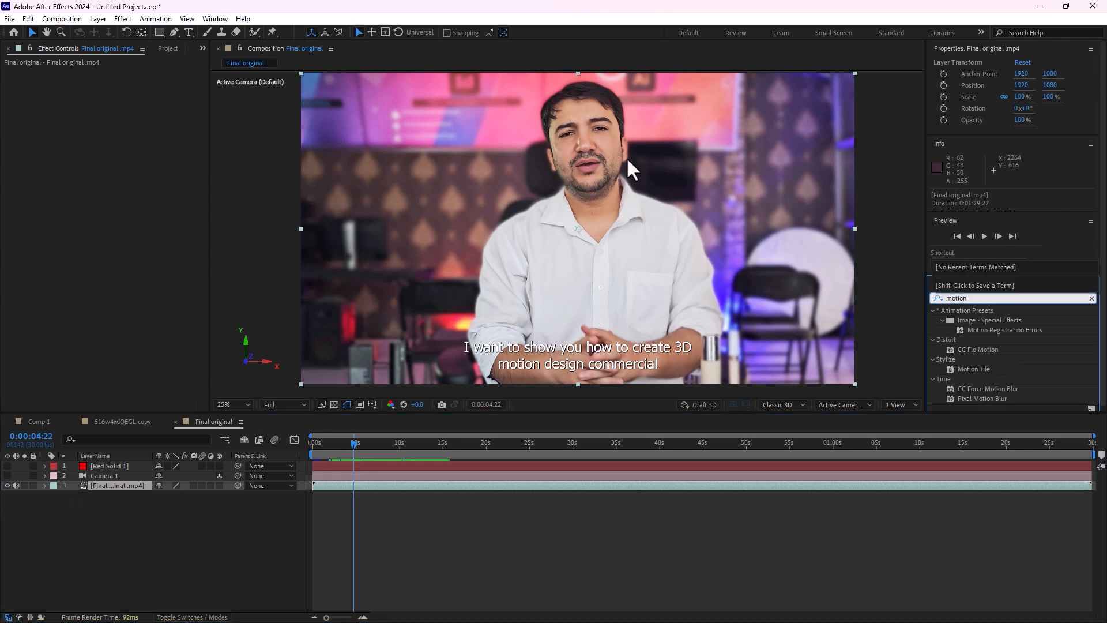
left_click(1026, 383)
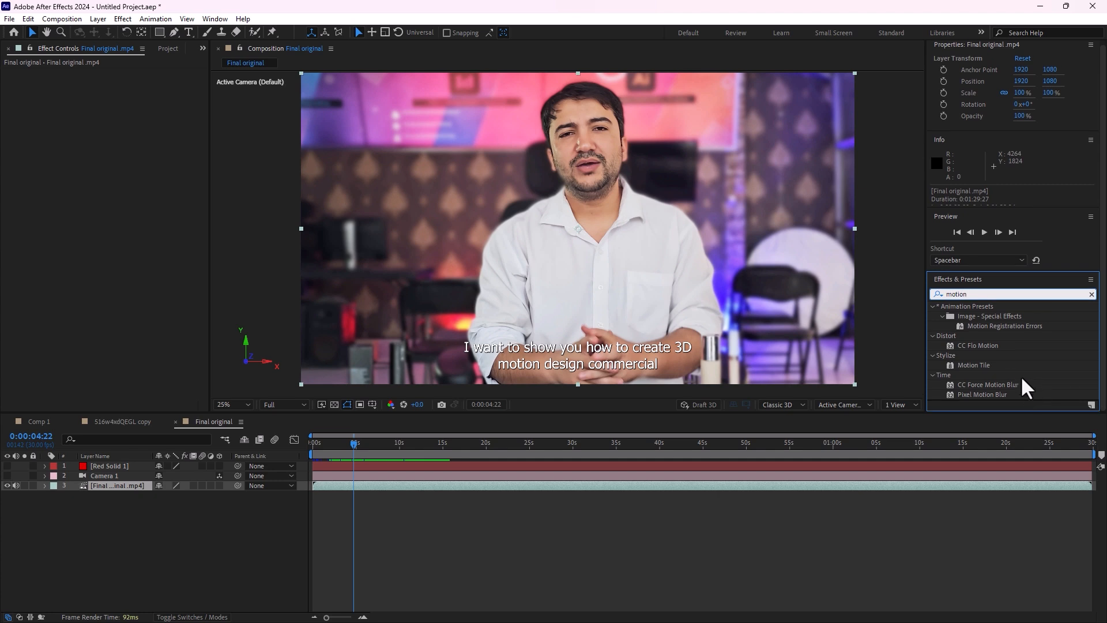
left_click_drag(978, 361, 746, 291)
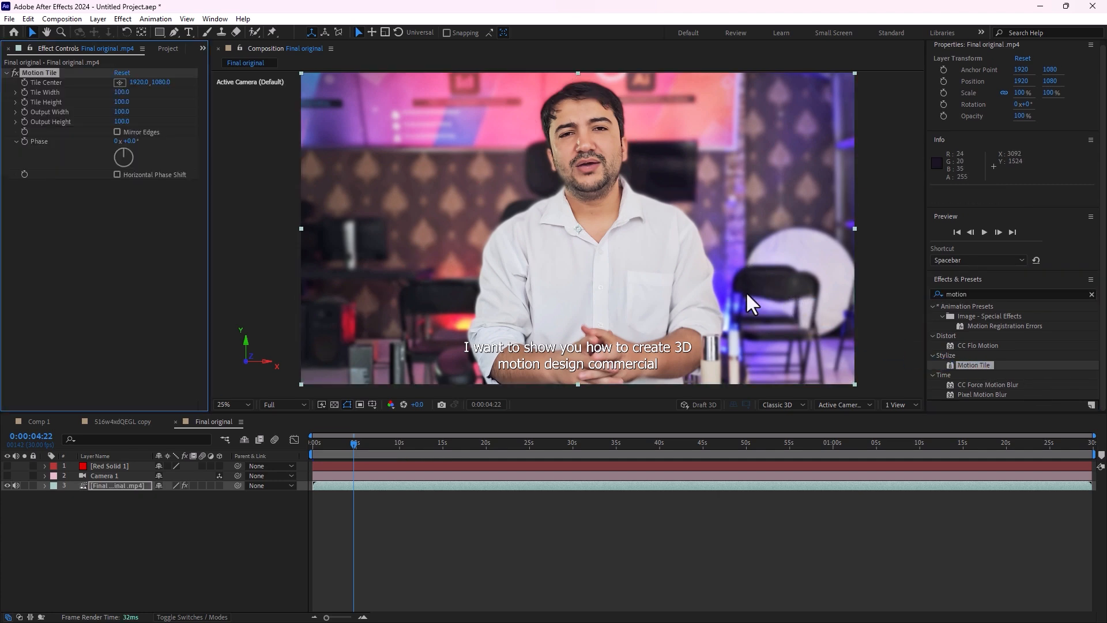
Try Motion Tile with Tile Width and Tile Height at 27 and remove the effect from the video layer
left_click_drag(120, 92, 110, 140)
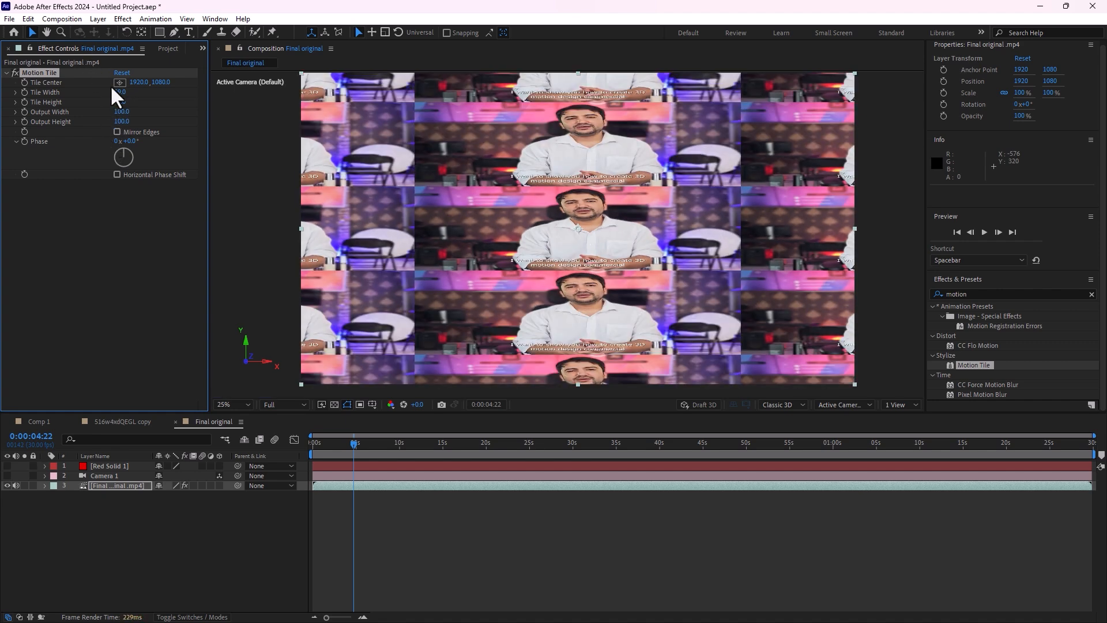
left_click_drag(116, 93, 121, 98)
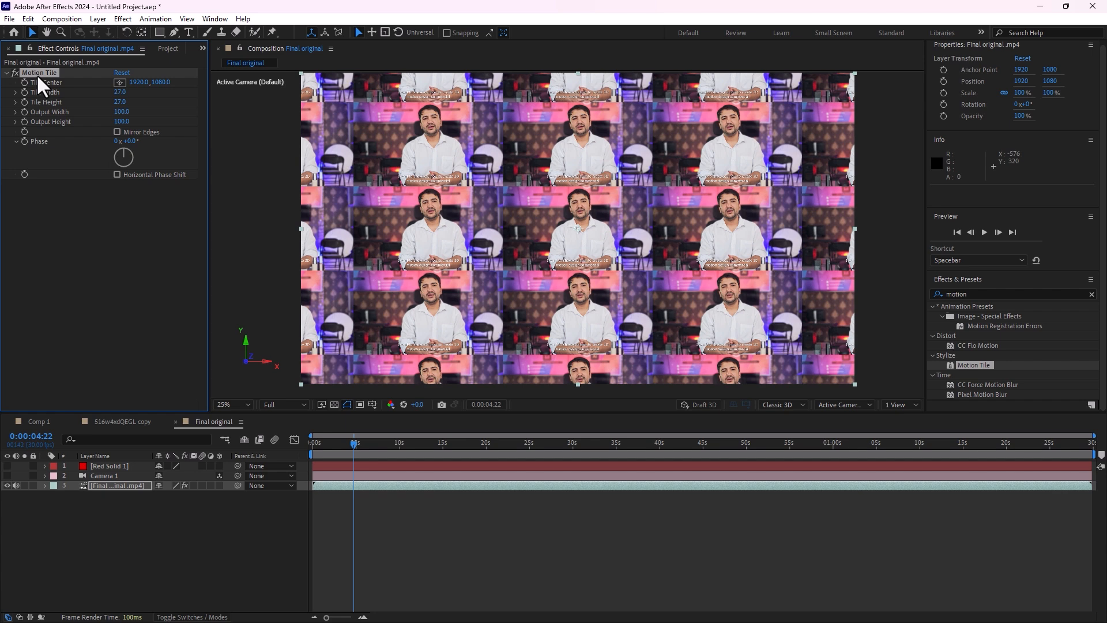
key("Delete")
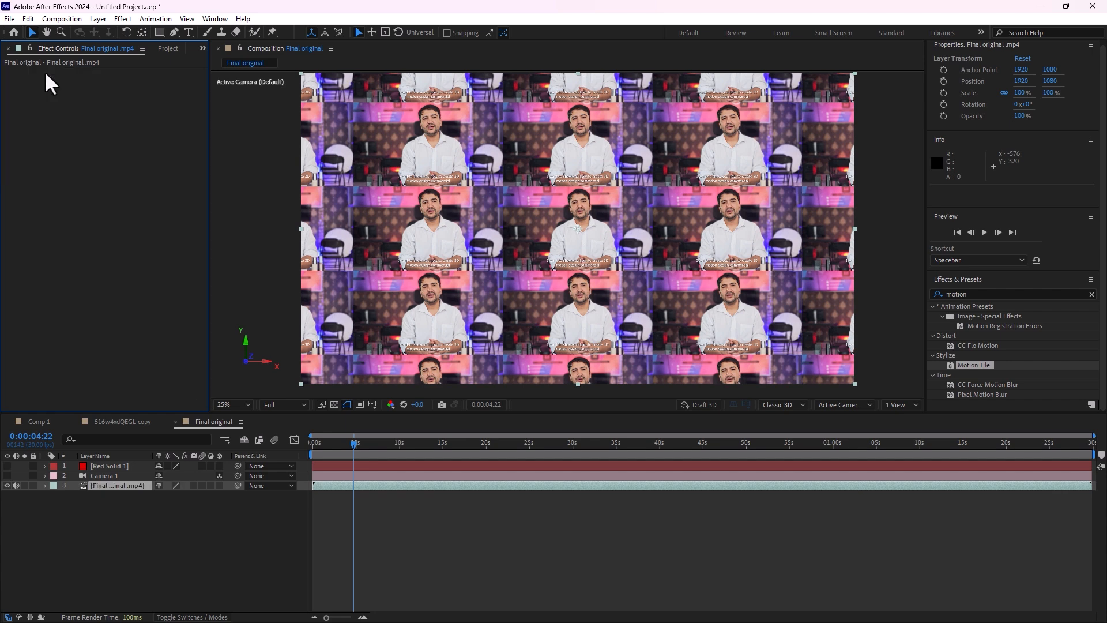
Find the CC Scatterize effect and apply it to the Final original.mp4 layer
left_click_drag(980, 294, 930, 296)
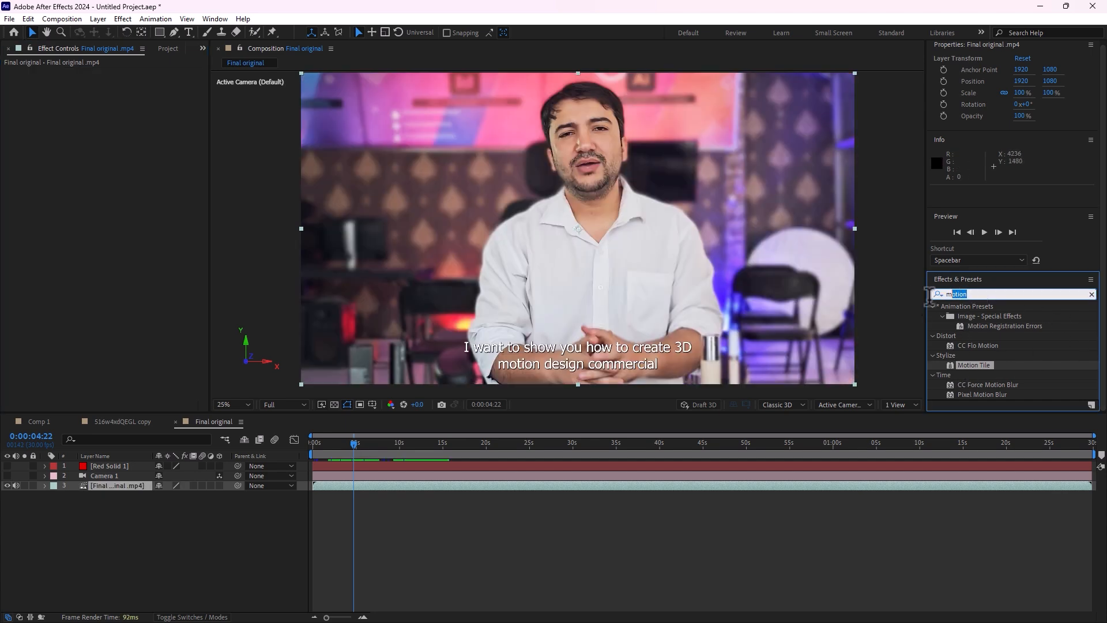
type("scat")
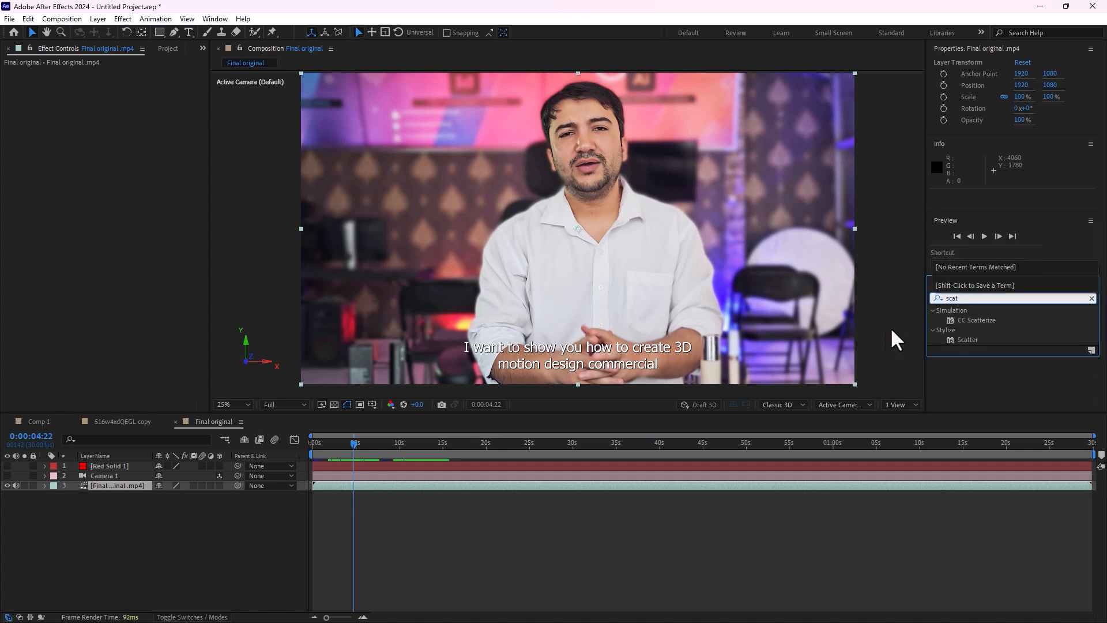
double_click(974, 320)
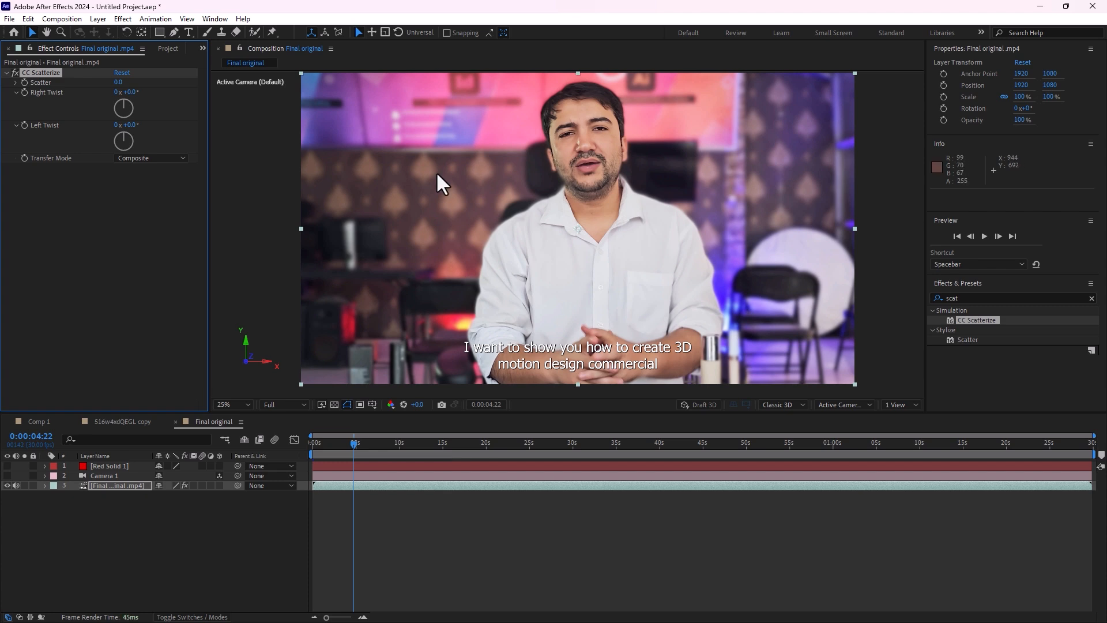
Try CC Scatterize with Scatter 32, Right Twist 61° and the Screen transfer mode, and remove the effect
left_click_drag(121, 88, 141, 85)
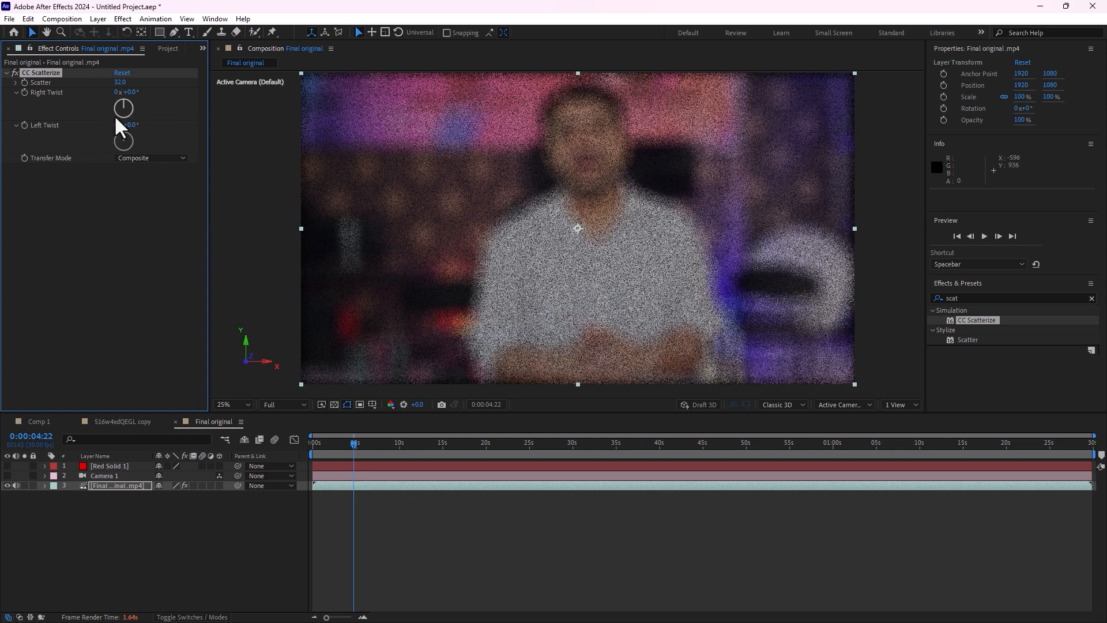
left_click_drag(124, 92, 140, 232)
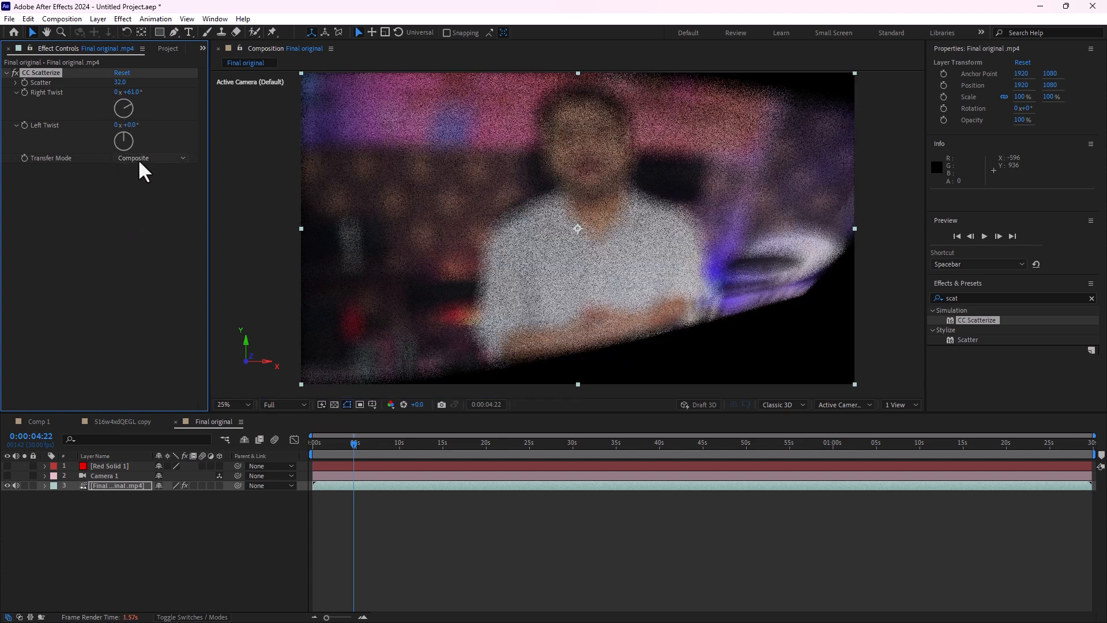
left_click(143, 156)
left_click(161, 183)
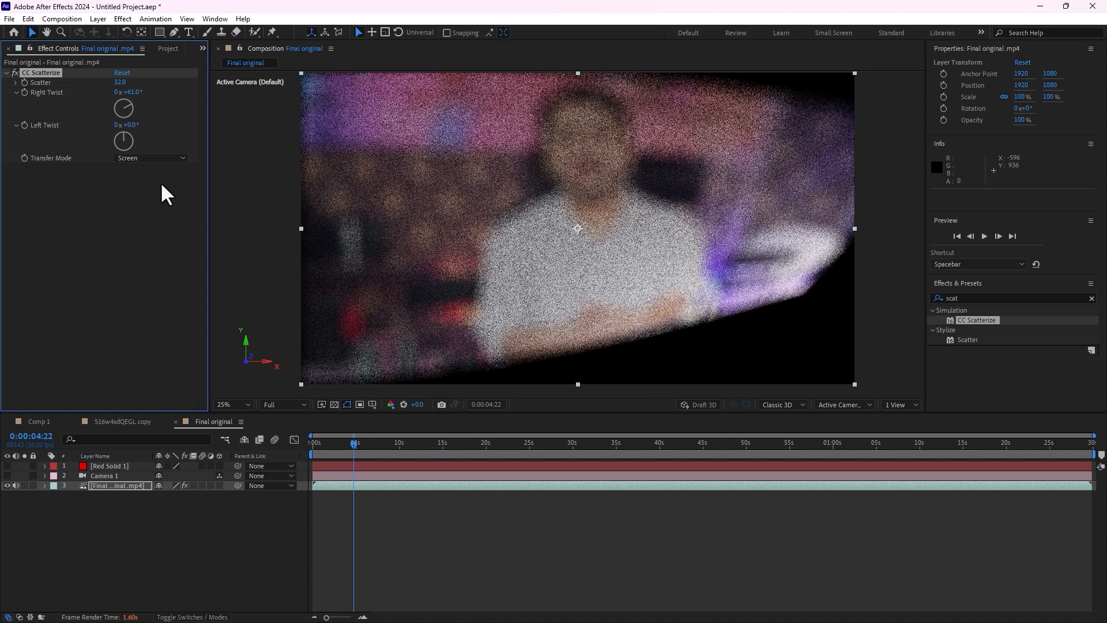
key("Delete")
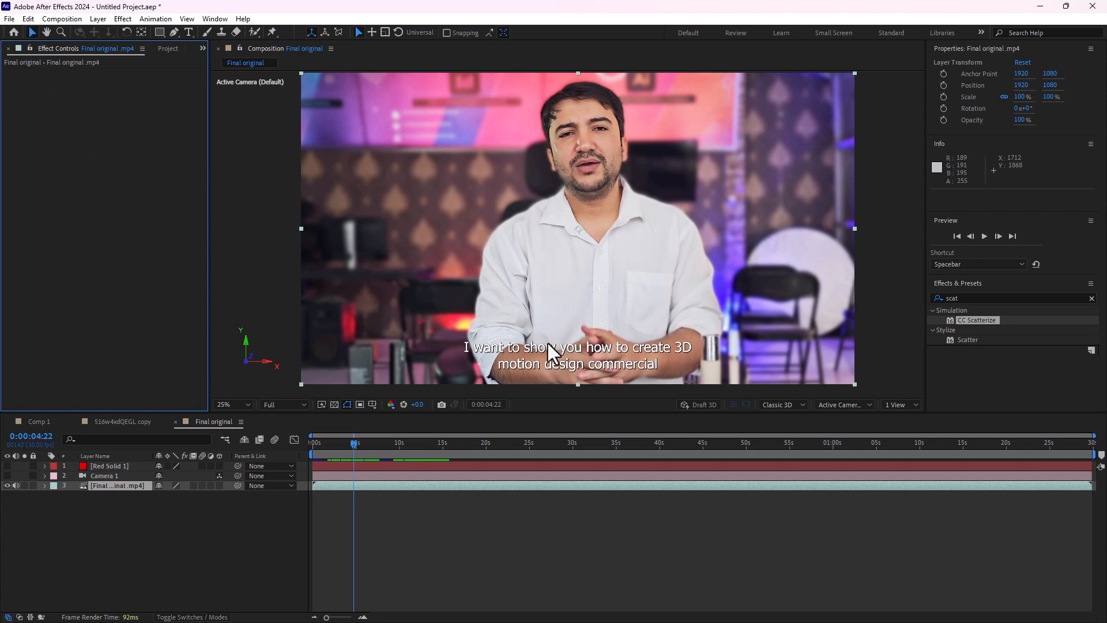
Find the Cartoon effect and apply it to the Final original.mp4 layer
left_click(976, 297)
type("cartoon")
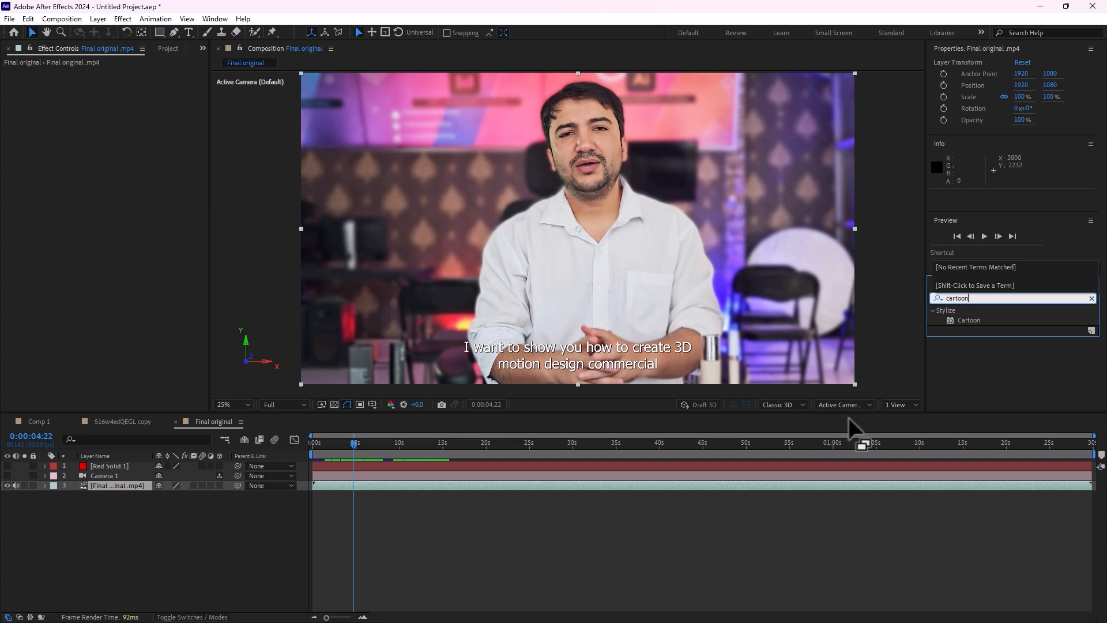
left_click_drag(964, 321, 667, 278)
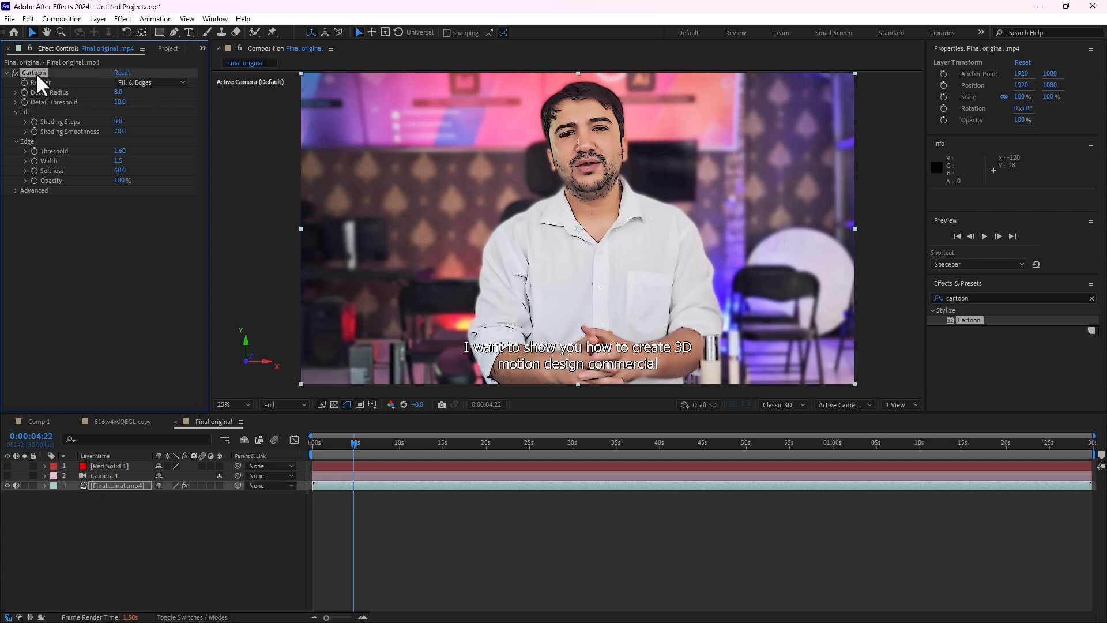
Try Cartoon's Fill and Edges render modes and return Render to Fill & Edges
left_click(162, 82)
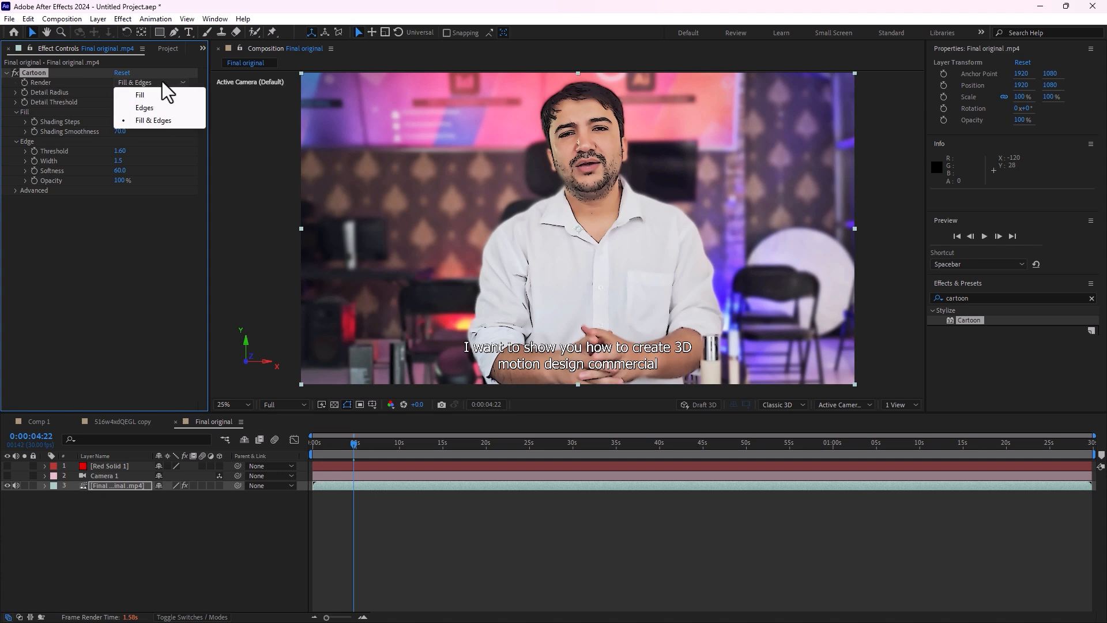
left_click(153, 95)
left_click(148, 82)
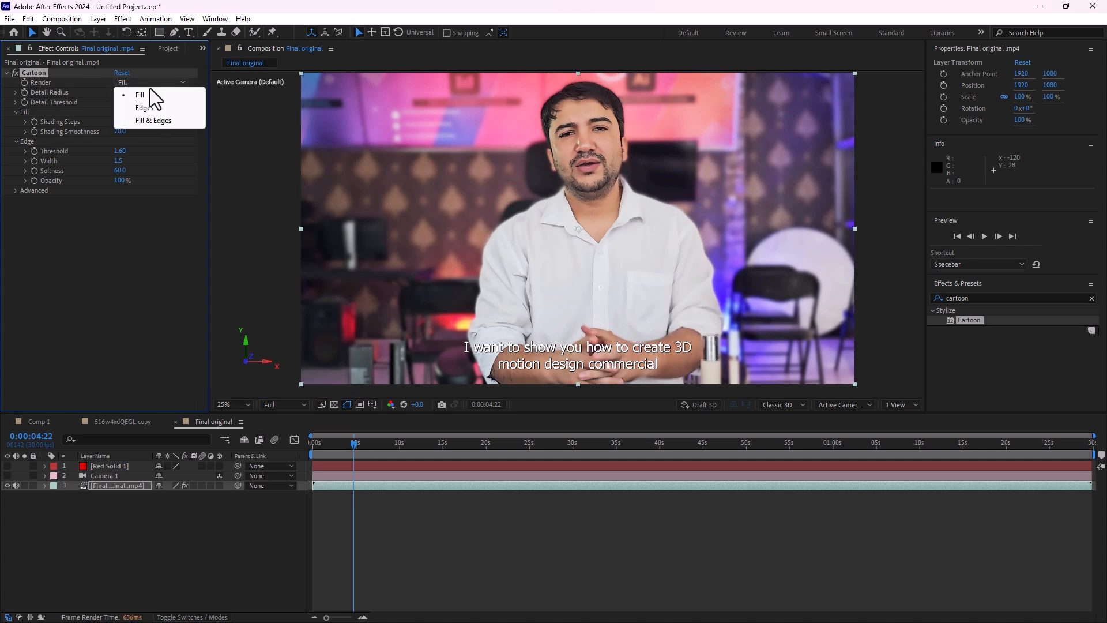
left_click(150, 107)
left_click(155, 83)
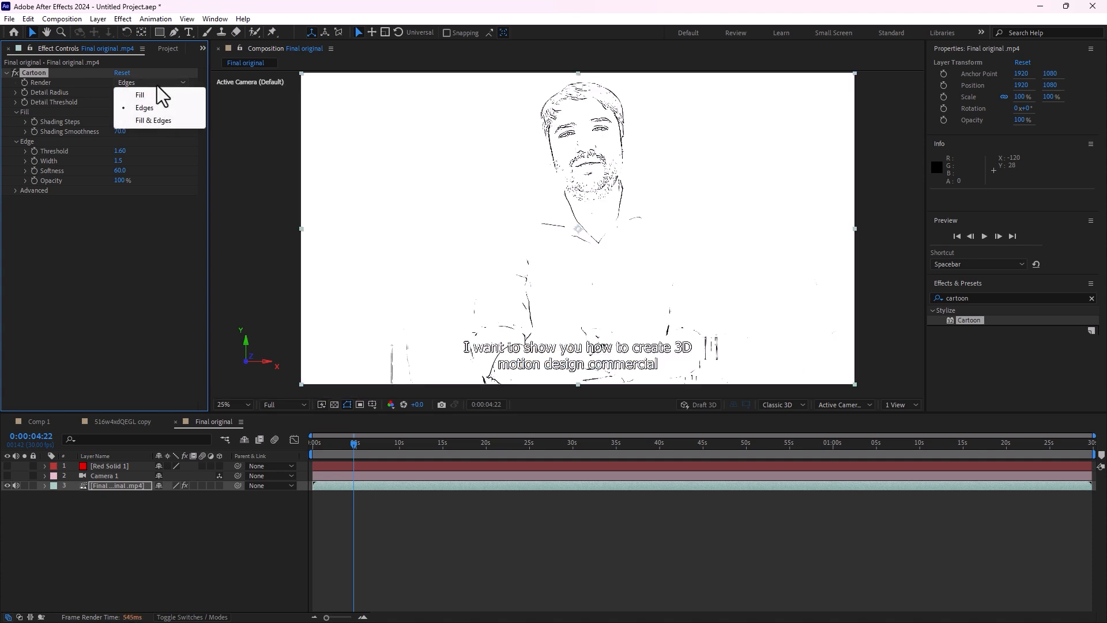
left_click(154, 119)
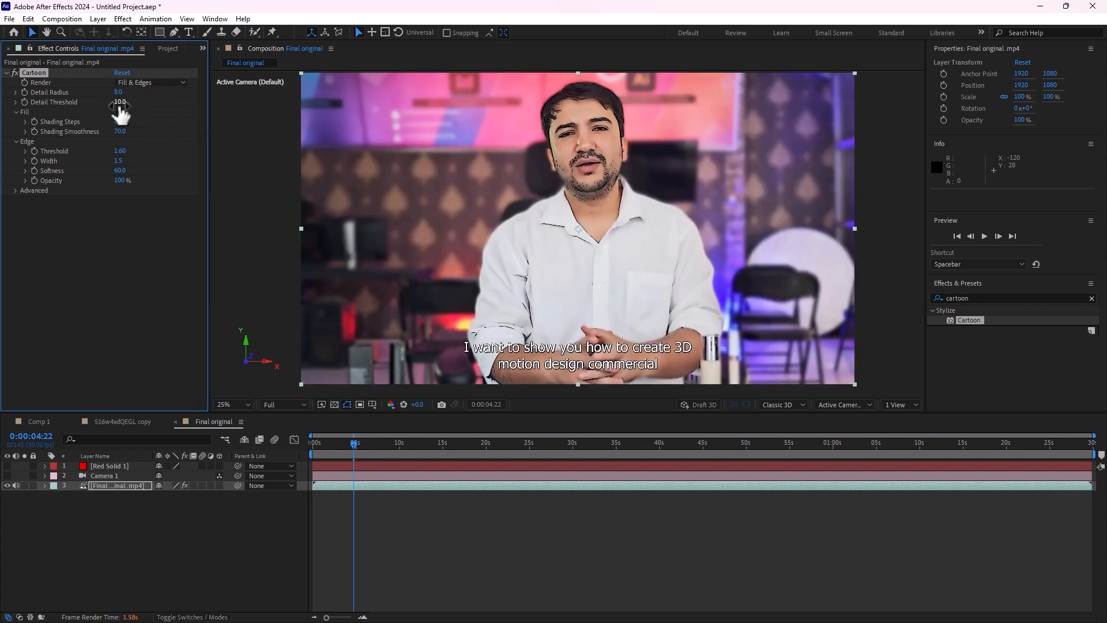
Try Cartoon with Detail Threshold 54.9, Shading Smoothness 98.6, Edge Threshold 5.41 and Softness 100, and remove the effect
left_click_drag(119, 104, 296, 102)
mouse_move(124, 132)
left_mouse_down()
mouse_move(173, 134)
mouse_move(185, 151)
mouse_move(265, 151)
left_mouse_up()
left_click_drag(120, 171, 298, 173)
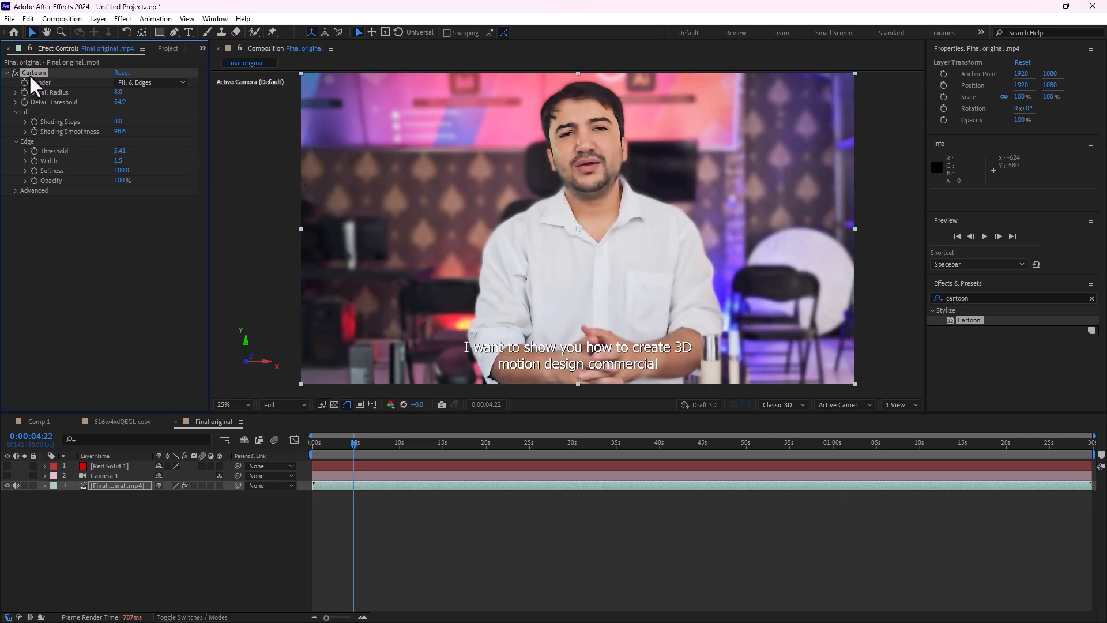
key("Delete")
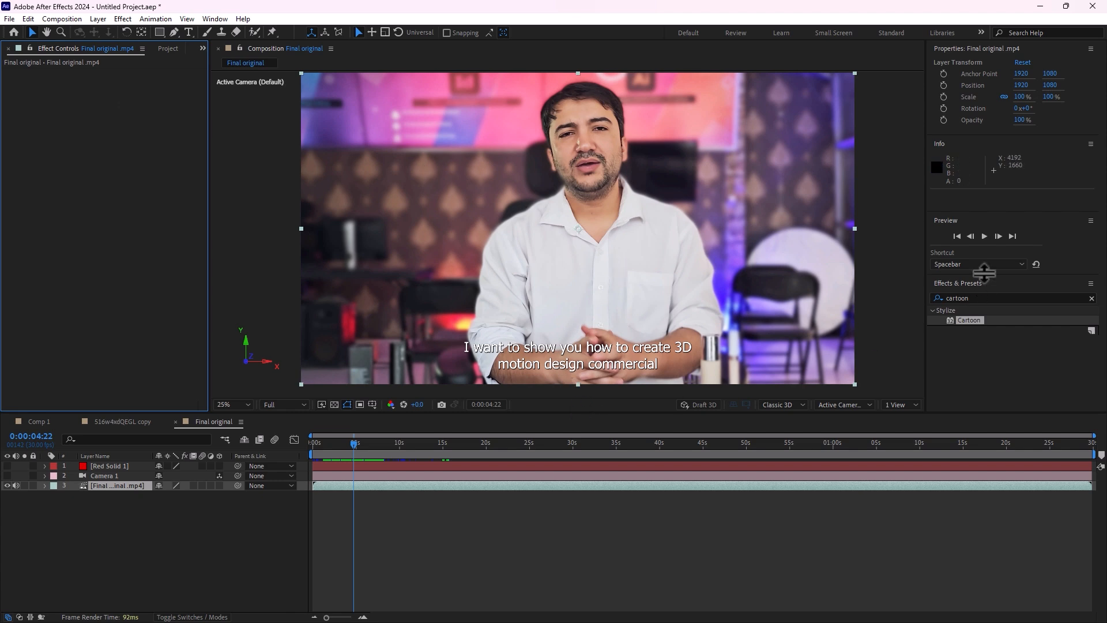
Apply the time-based Echo effect to the Final original.mp4 layer and move the current time to 0:00:06:10
left_click(986, 297)
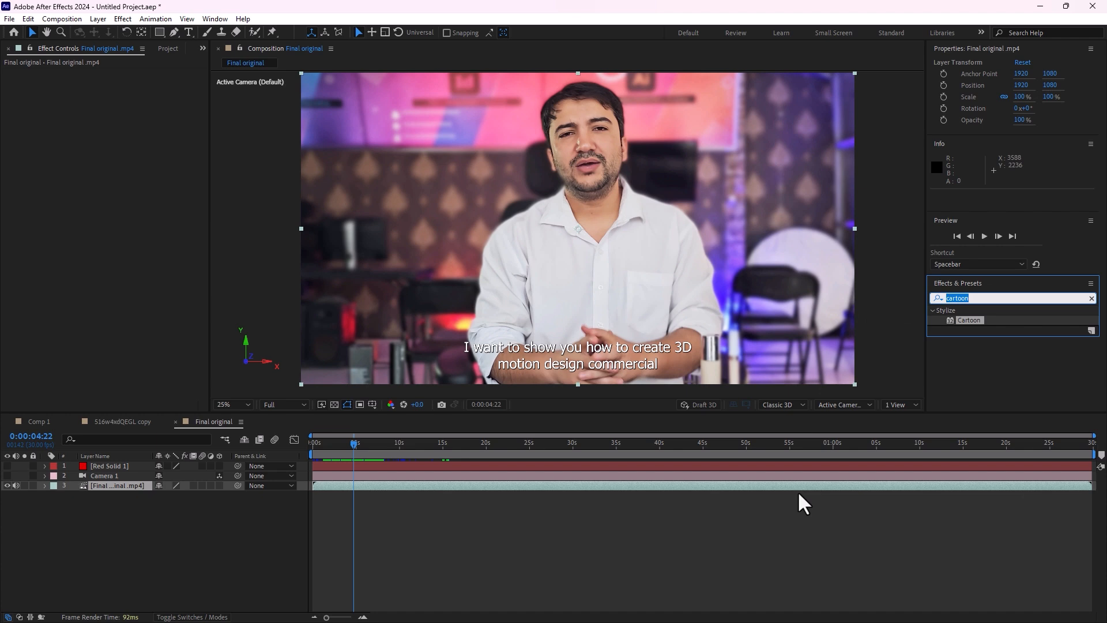
type("echo")
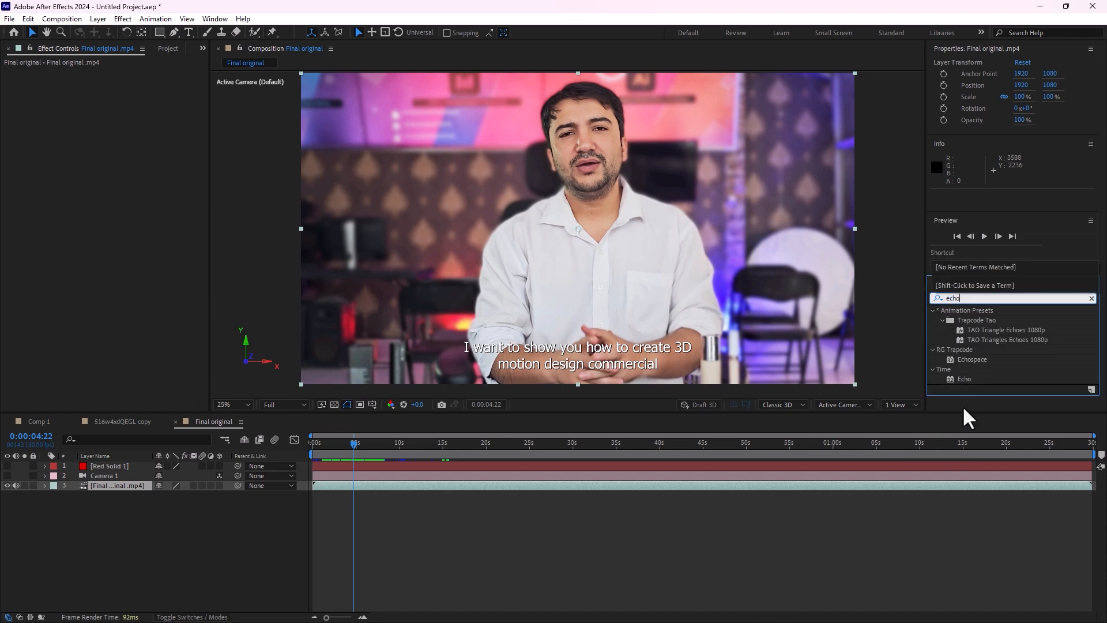
double_click(964, 378)
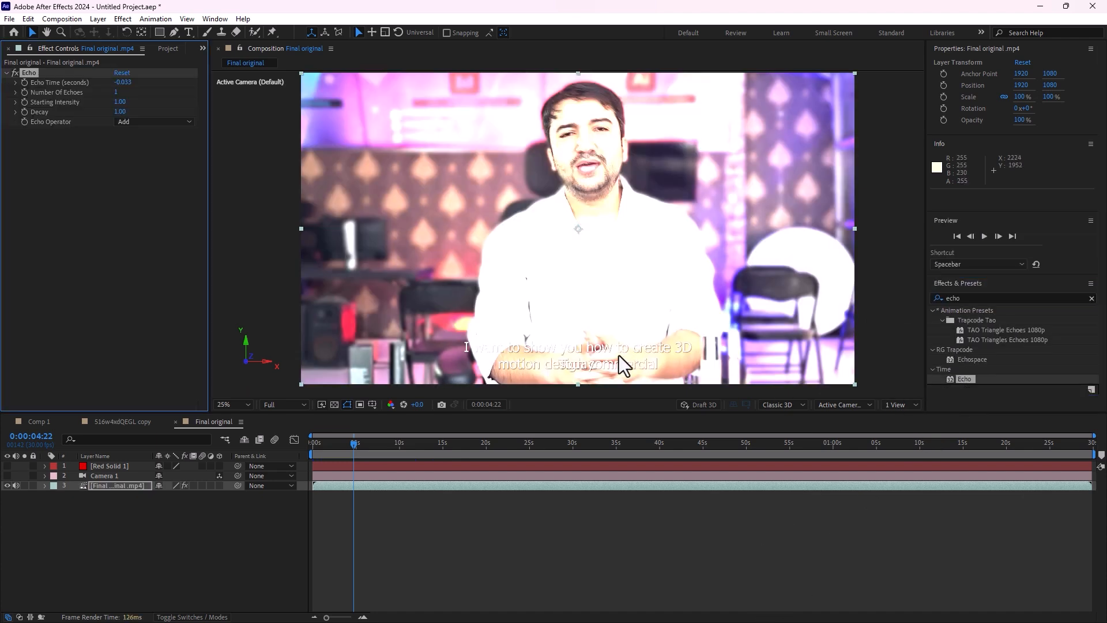
left_click_drag(353, 441, 372, 442)
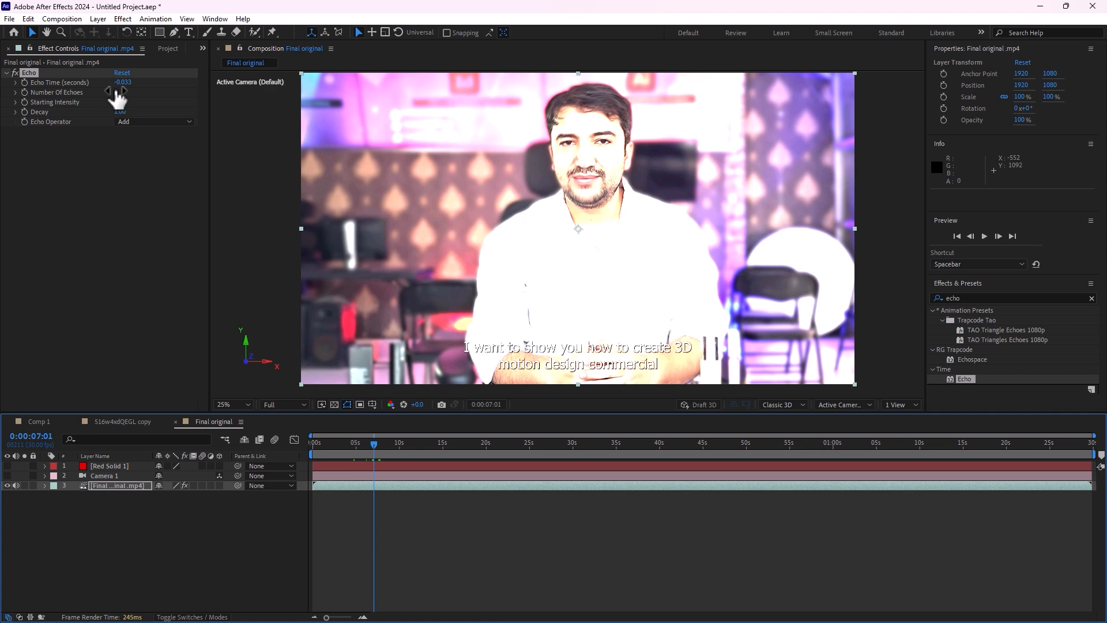
left_click_drag(351, 446, 367, 443)
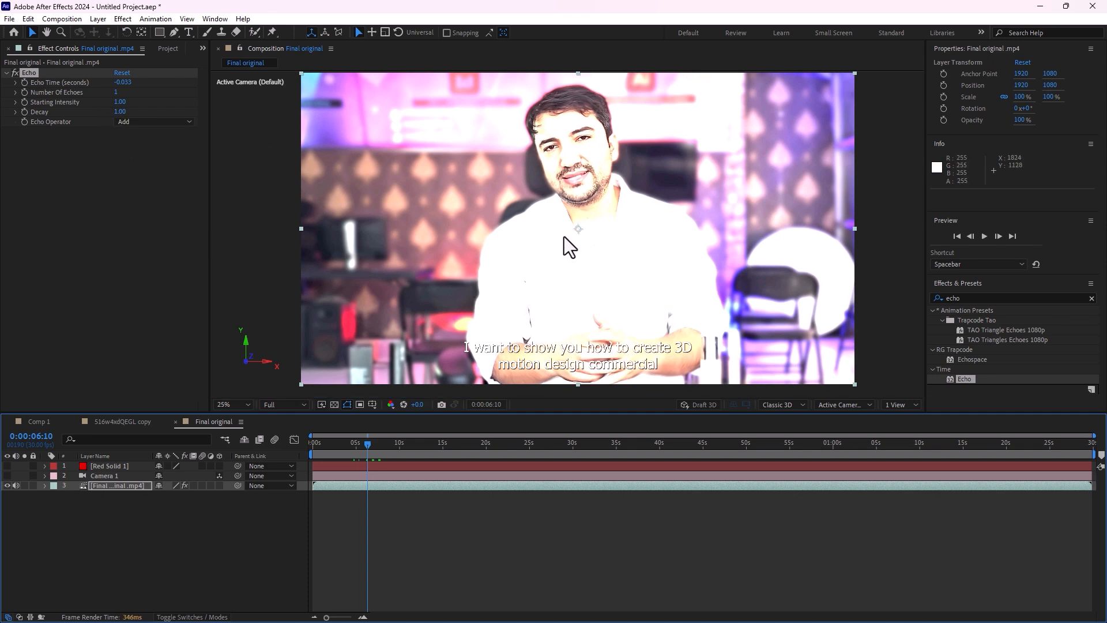
Try 12 echoes in the Echo effect and set Number Of Echoes to 3
left_click(111, 94)
left_click_drag(117, 93, 123, 93)
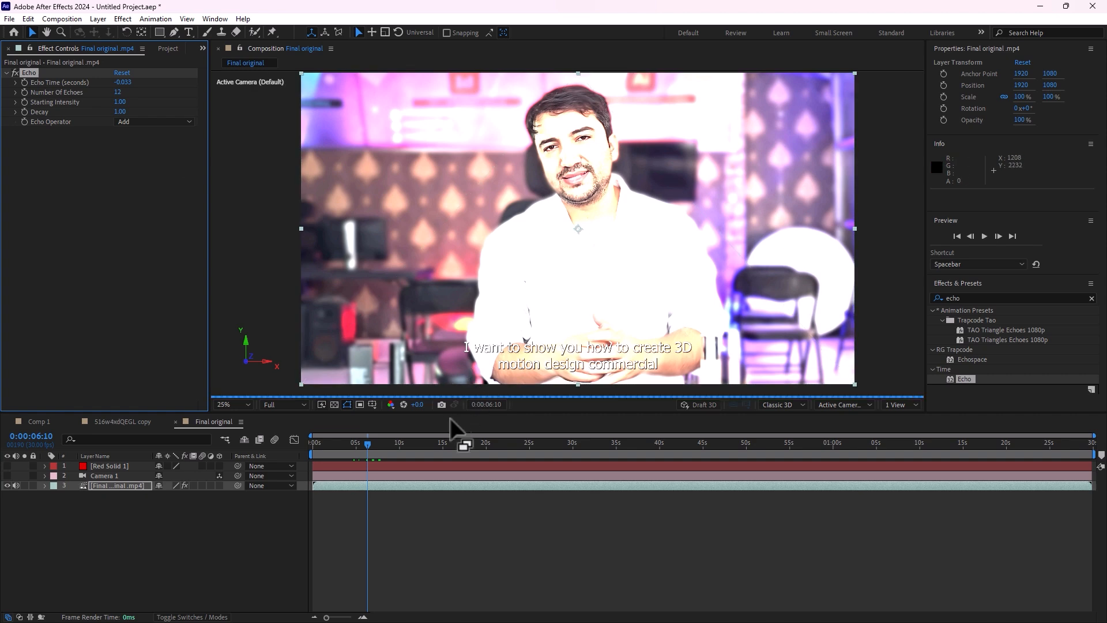
left_click(118, 93)
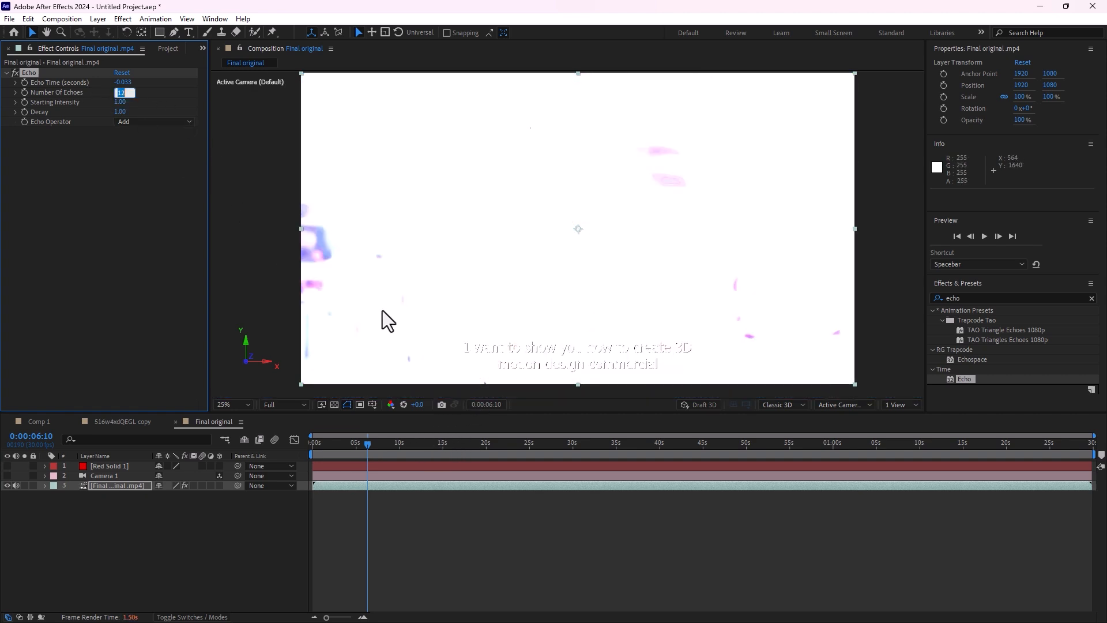
type("3")
key("Return")
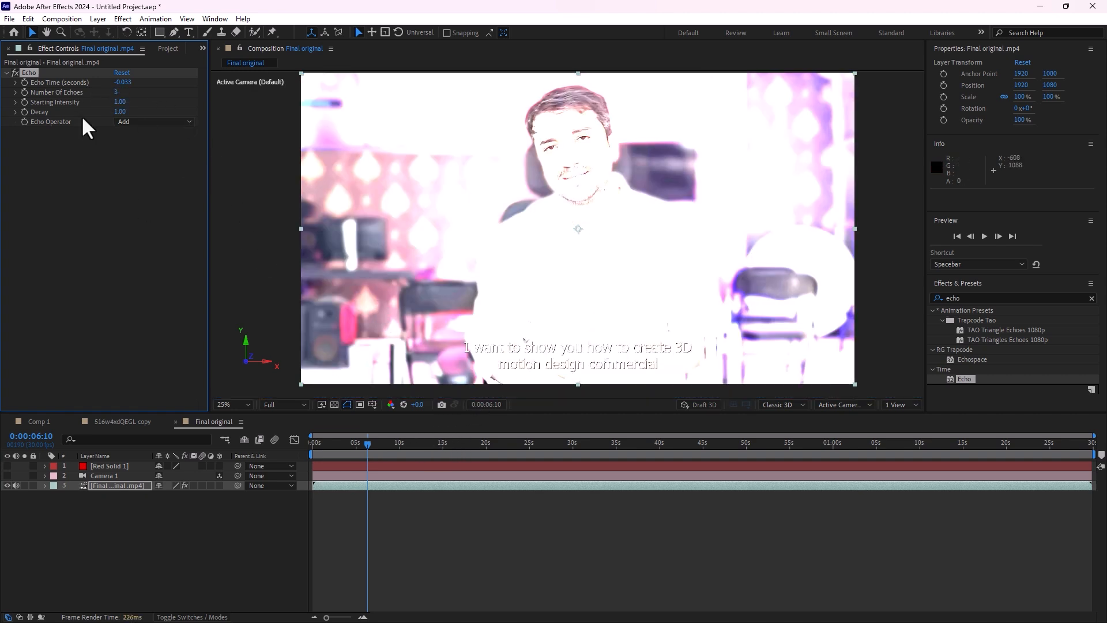
Set the Echo Operator to Maximum
left_click(152, 118)
left_click(154, 121)
left_click(161, 150)
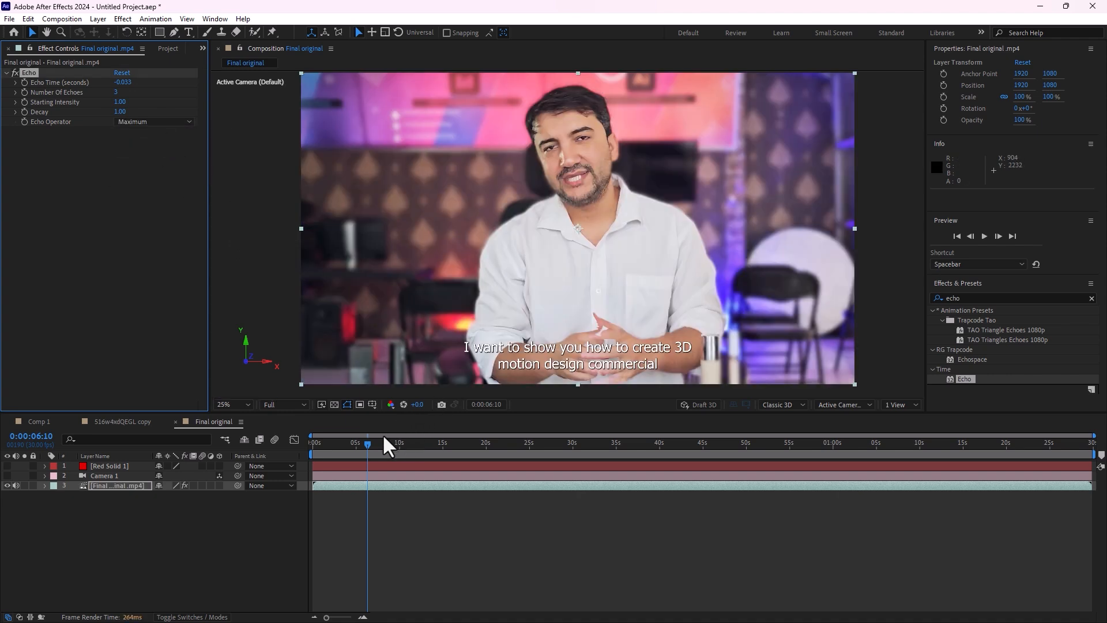
Preview the Echo effect on the video, starting playback from 0:00:02:02
left_click_drag(369, 441, 333, 453)
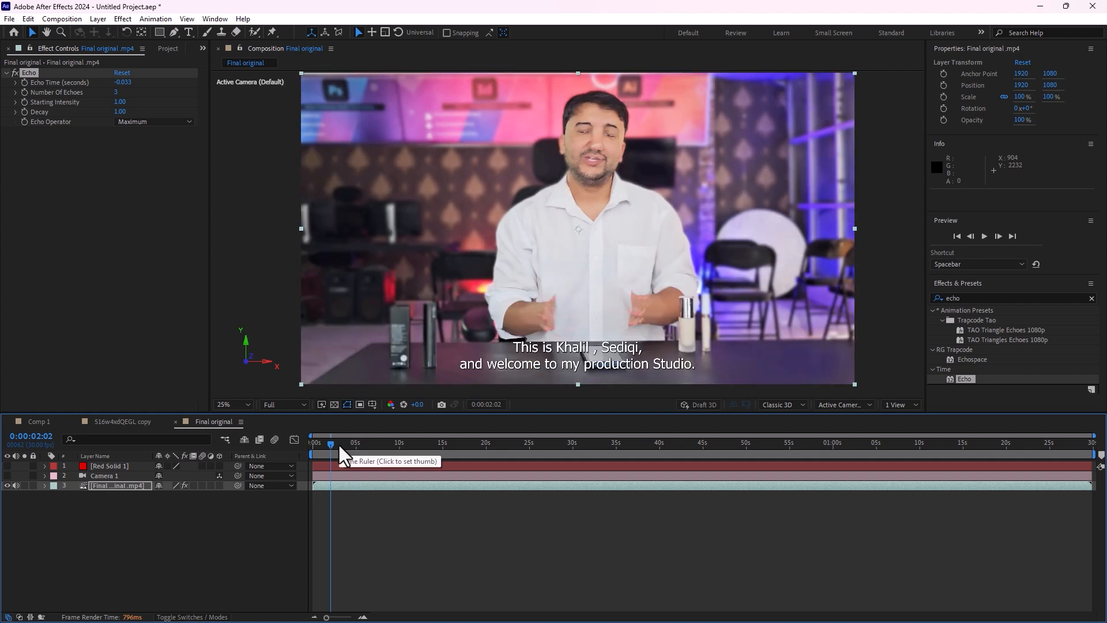
key("space")
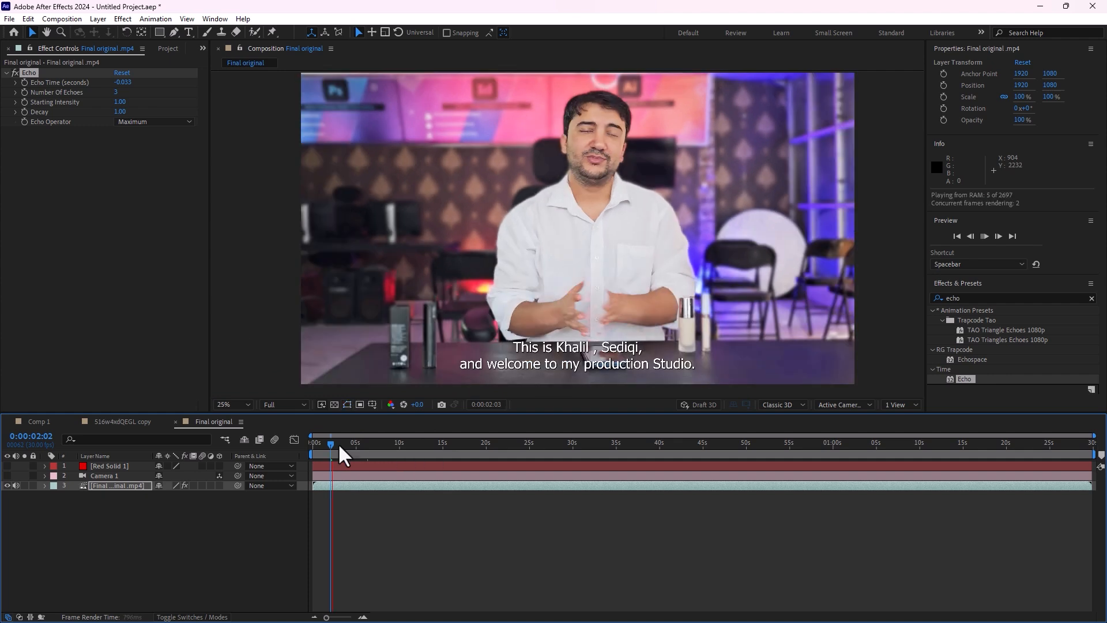
key("space")
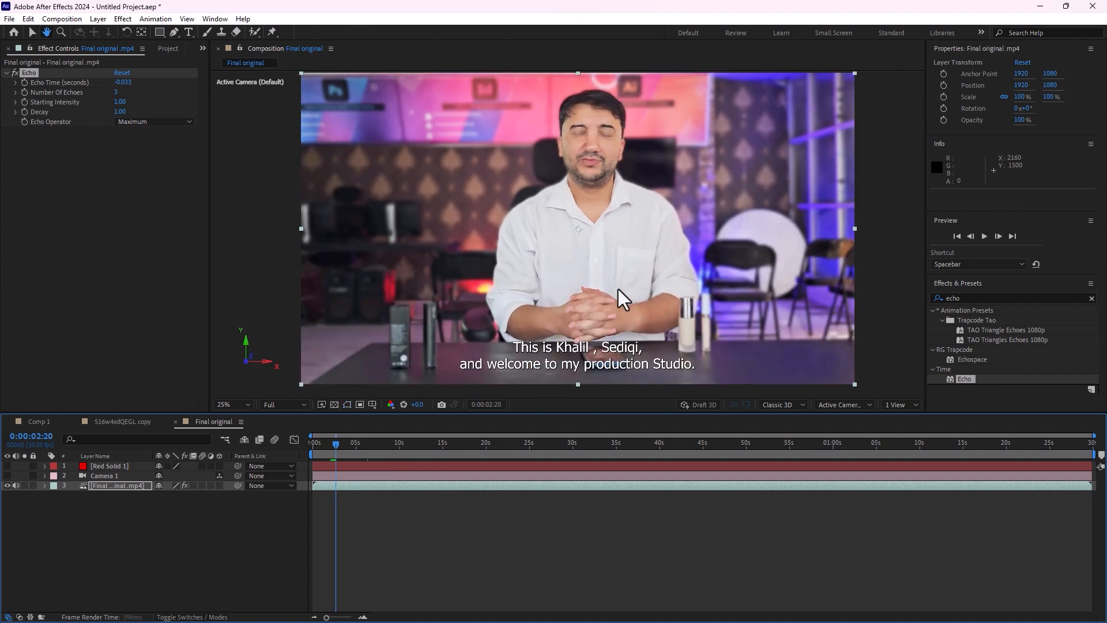
Try an Echo Time of 0.657 seconds at 0:00:01:02 and preview the Echo effect from the start of the composition
left_click_drag(332, 443, 318, 442)
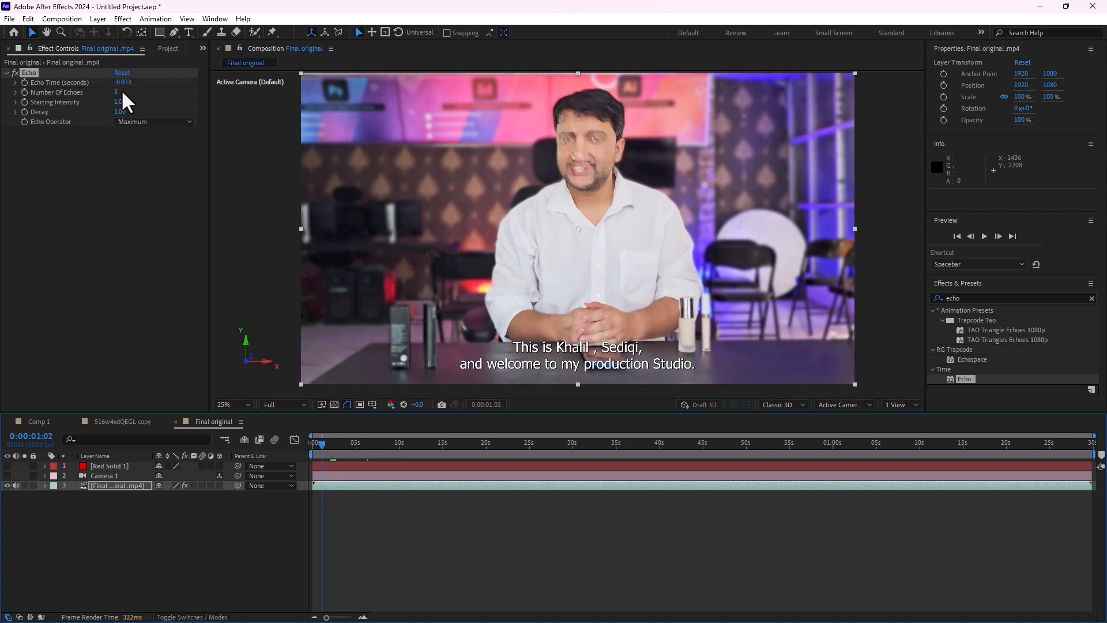
left_click_drag(124, 83, 161, 82)
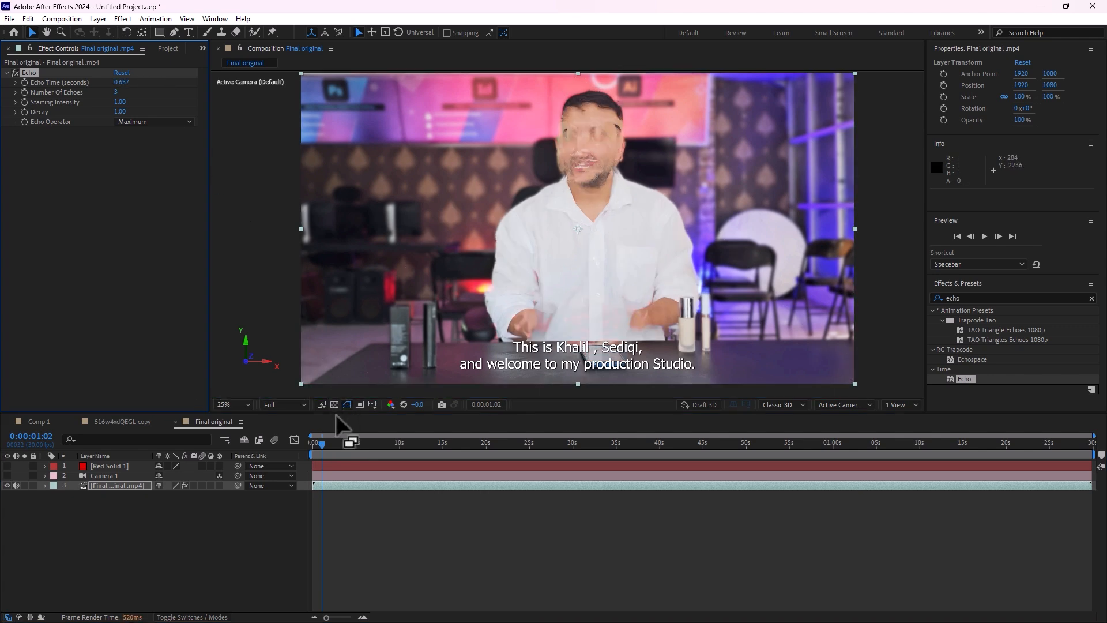
left_click(314, 443)
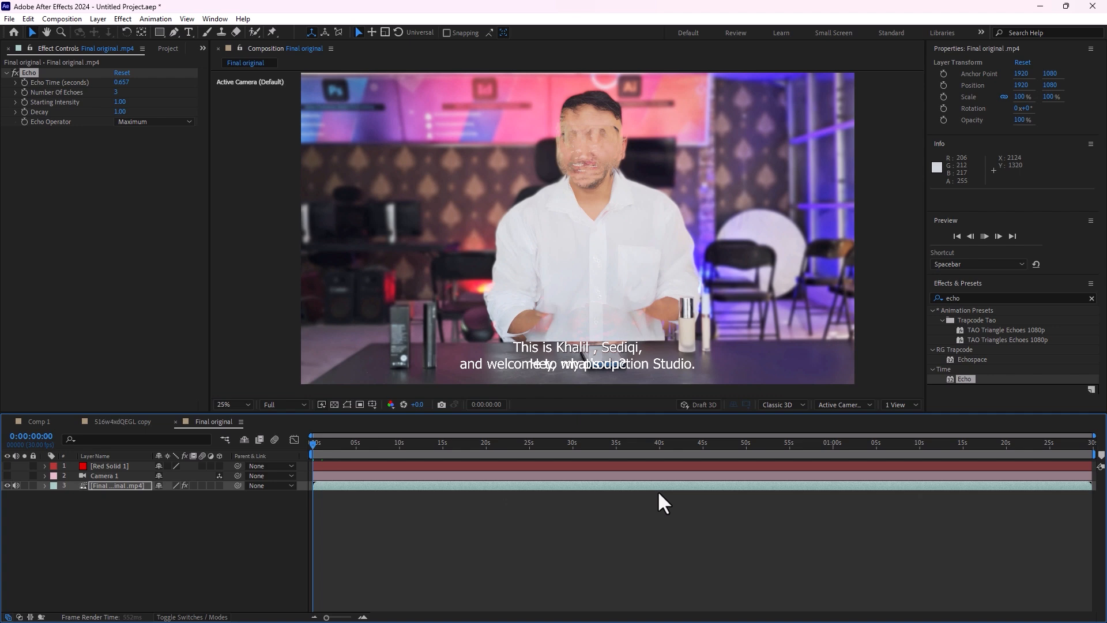
key("space")
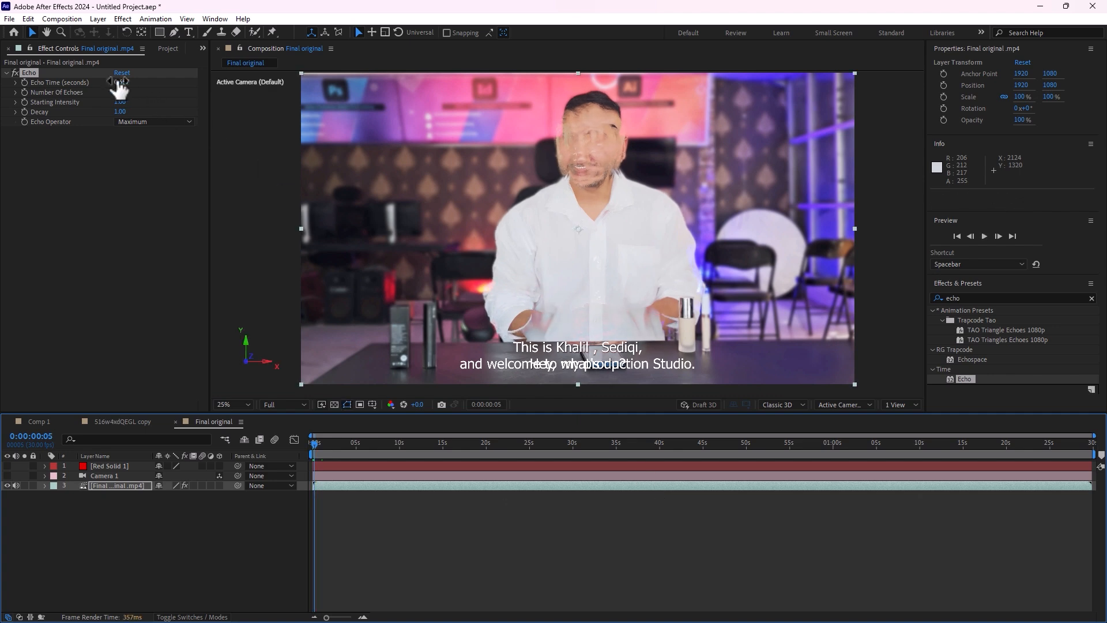
Try an Echo Time of 0.157 seconds and preview the video from 0:00:00:05 to 0:00:02:15
left_click_drag(120, 83, 131, 120)
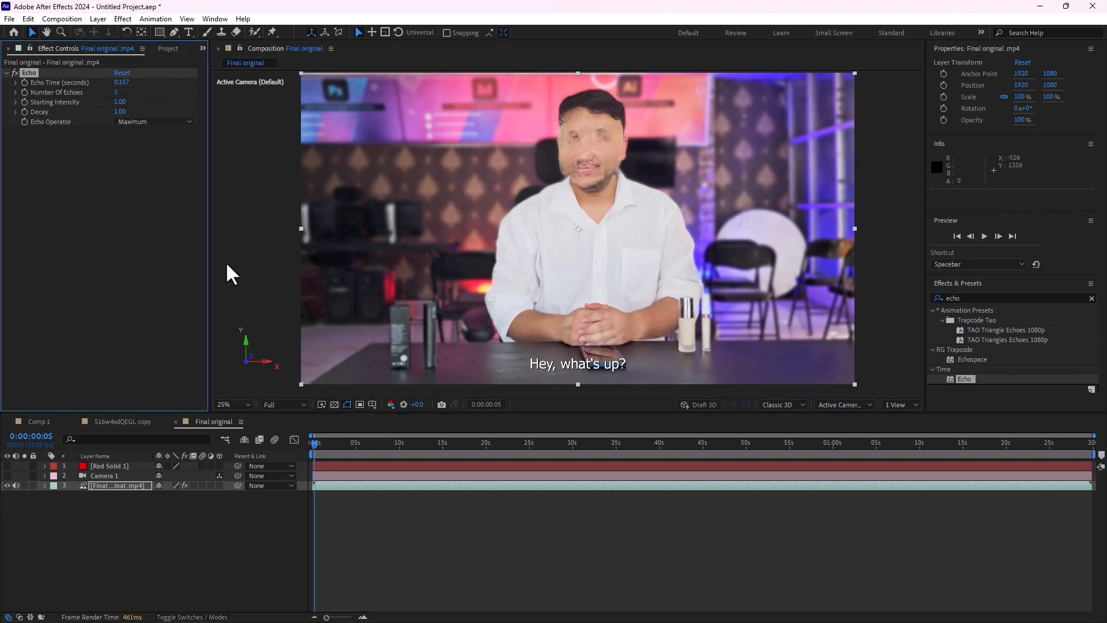
key("space")
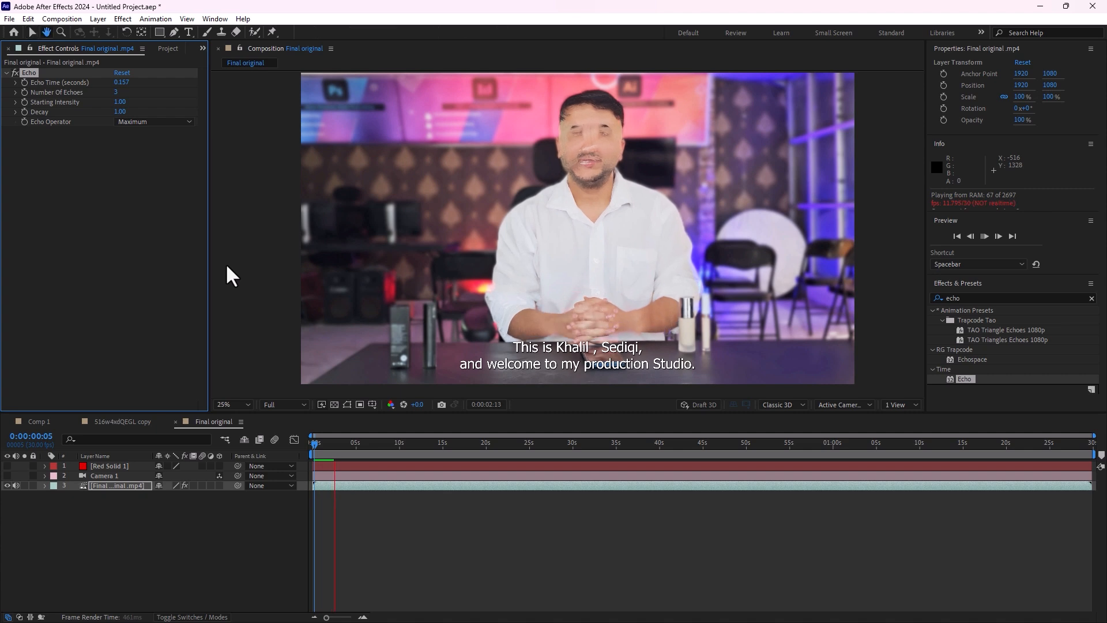
key("space")
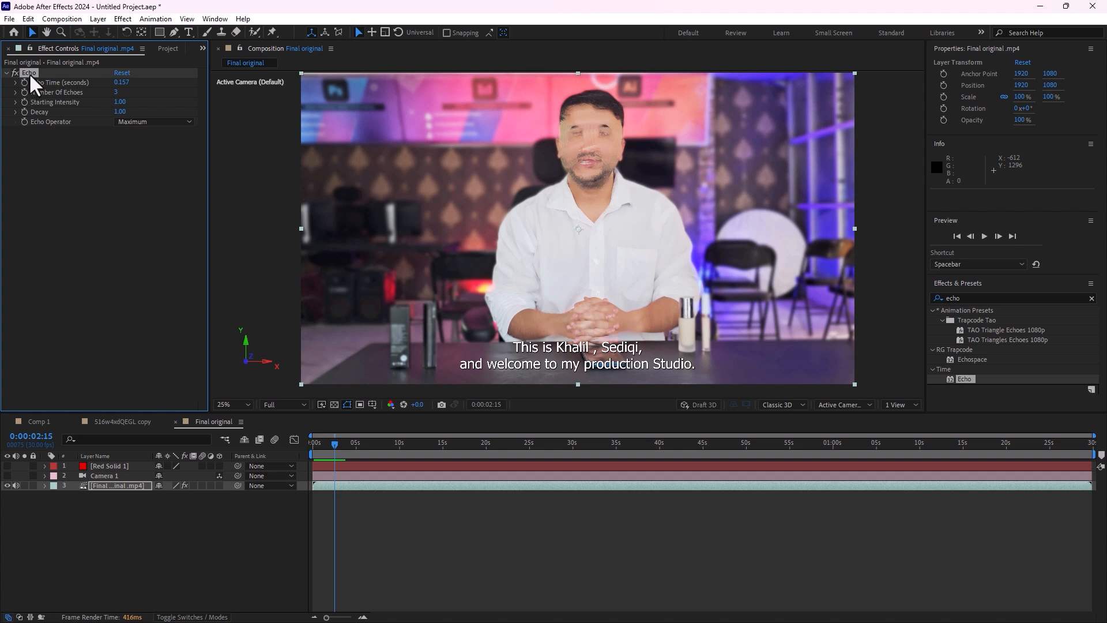
Replace the Echo effect on the Final original.mp4 layer with the Timecode effect, searching the effects for "time"
key("Delete")
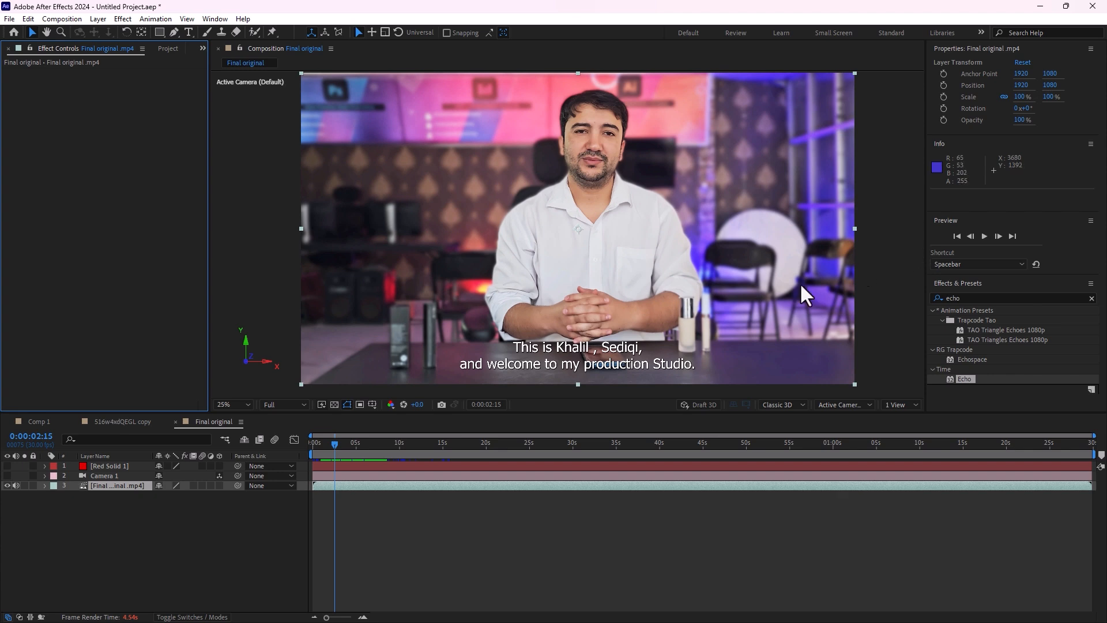
left_click(961, 298)
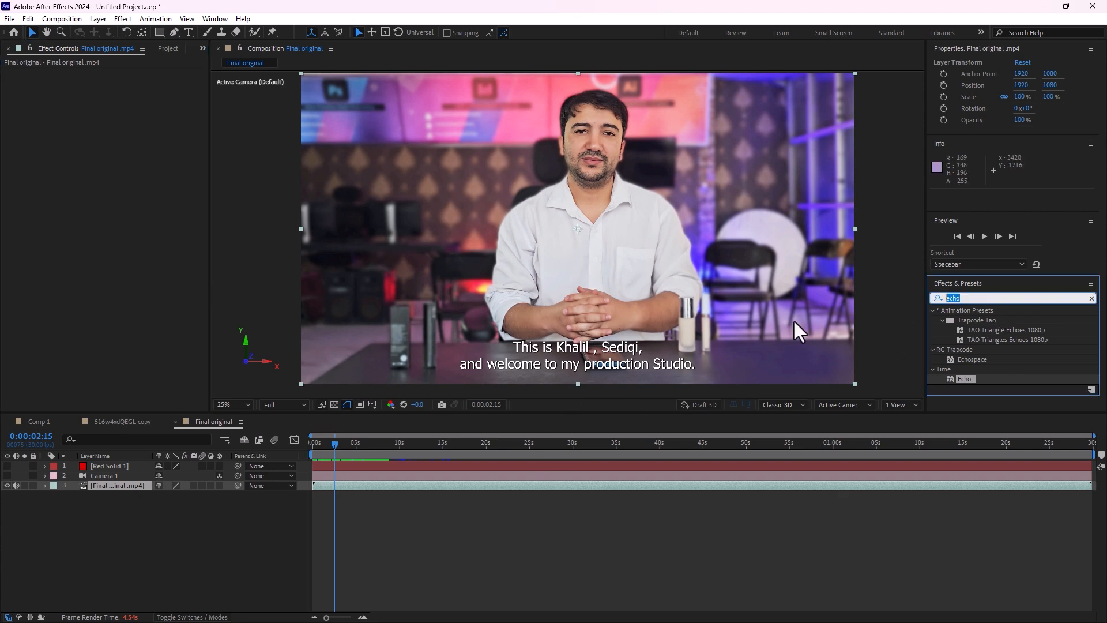
type("time")
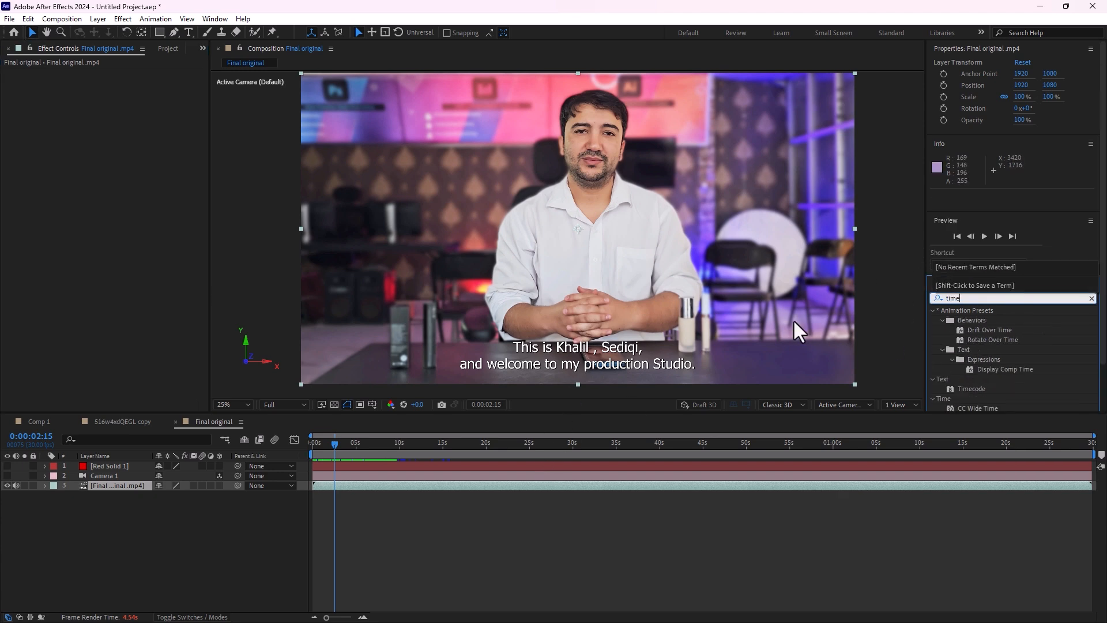
left_click_drag(955, 387, 552, 318)
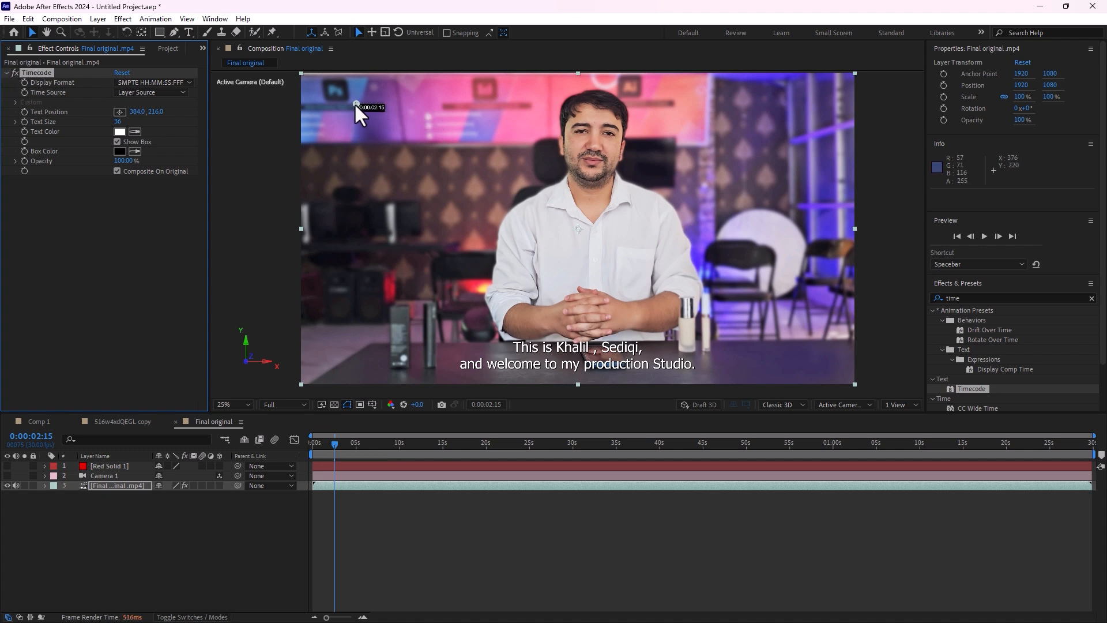
Move the timecode to the lower left of the video at 320, 1880 and set its Text Size to 119
left_click_drag(355, 103, 354, 336)
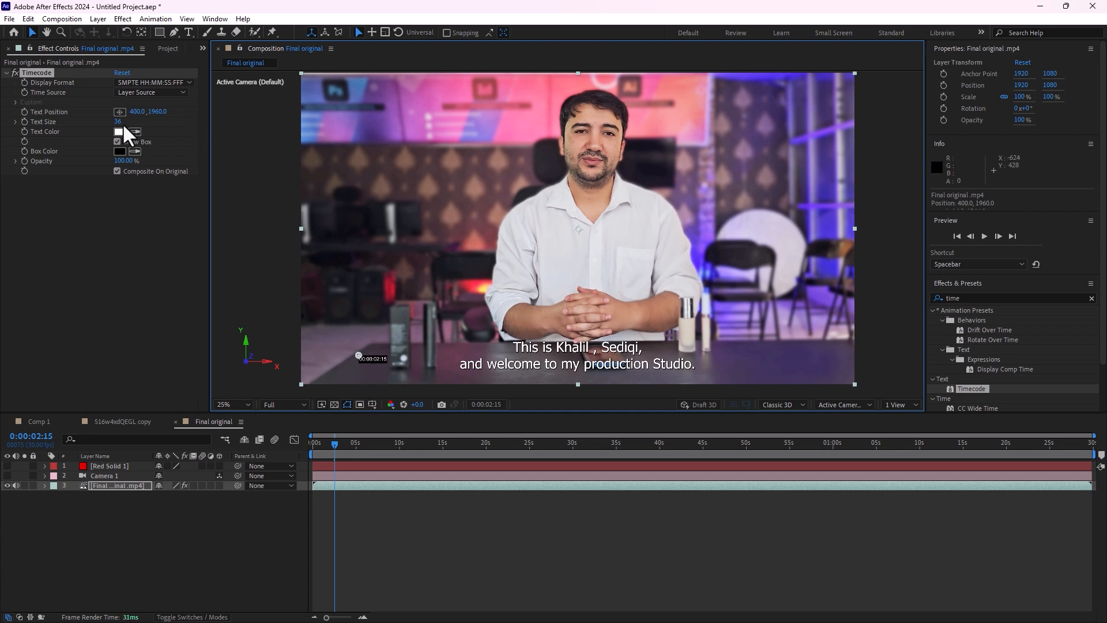
left_click_drag(118, 122, 165, 119)
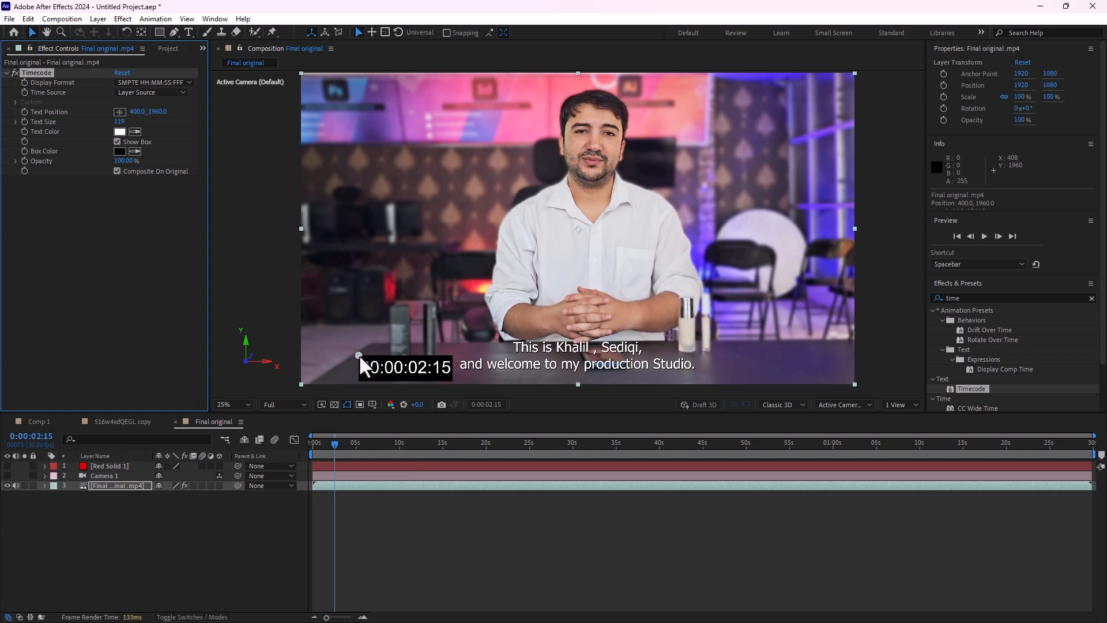
left_click_drag(359, 354, 347, 344)
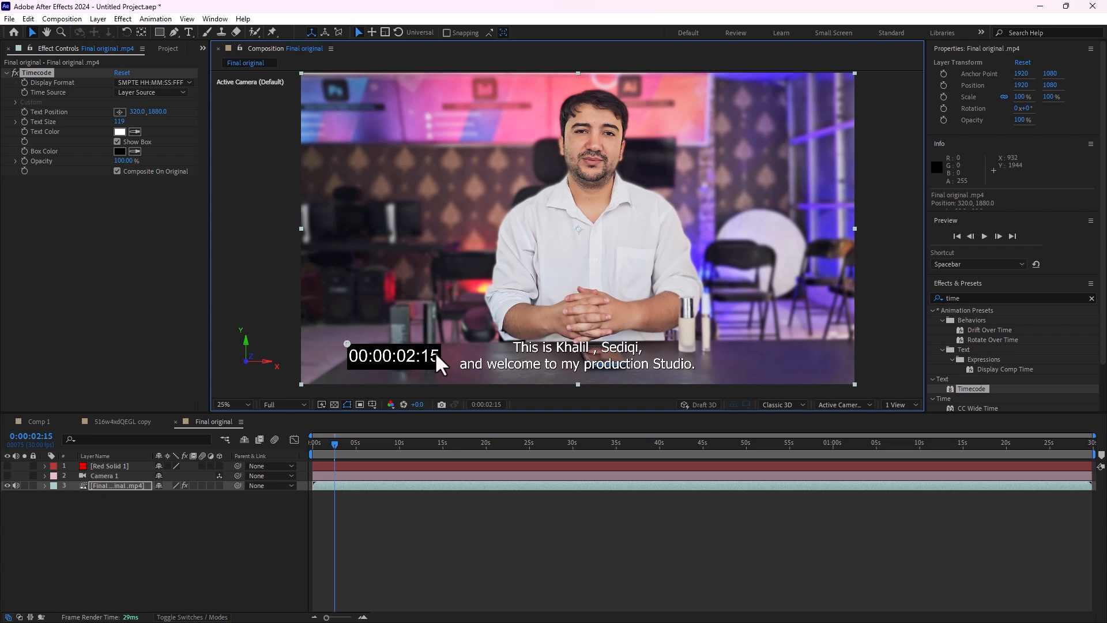
Scrub to 0:00:13:09 to check the running timecode on the video, and deselect the layer
left_click_drag(415, 444, 427, 445)
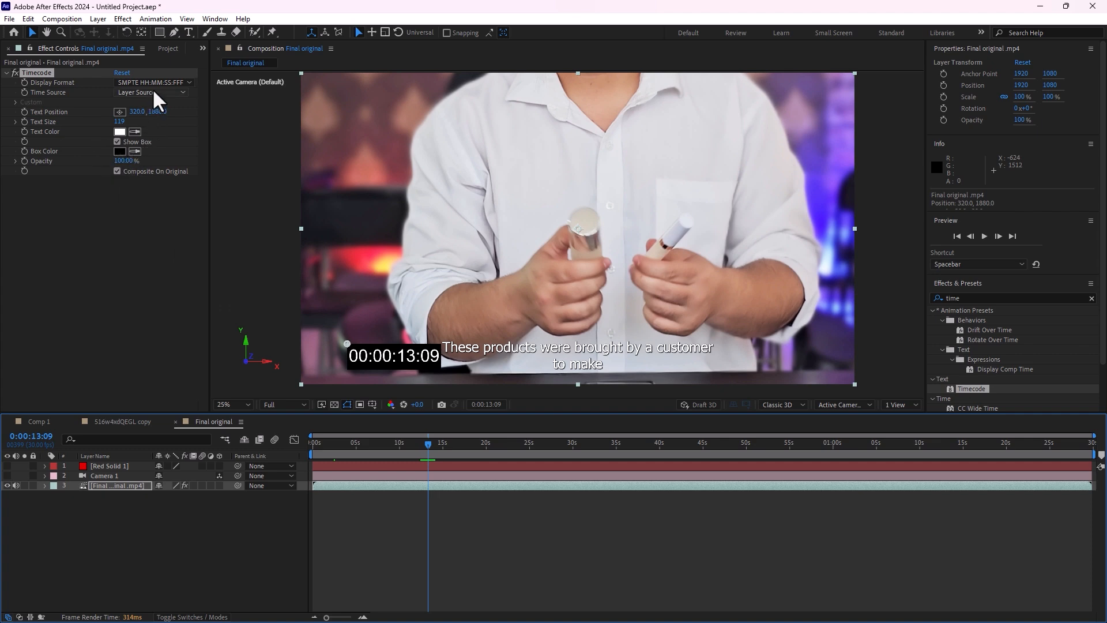
left_click(618, 530)
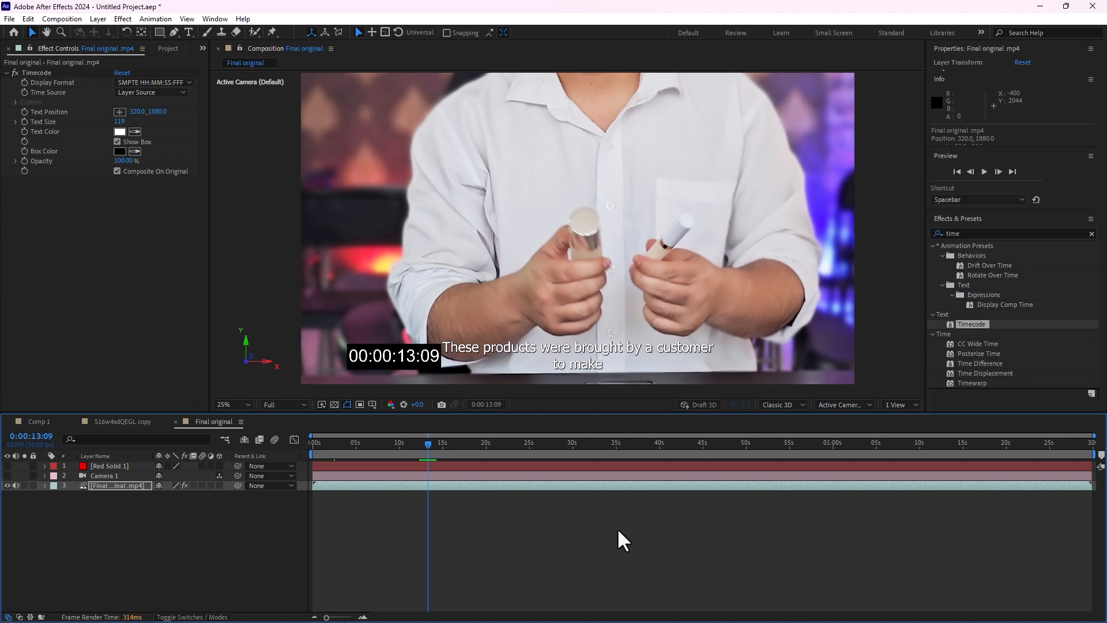